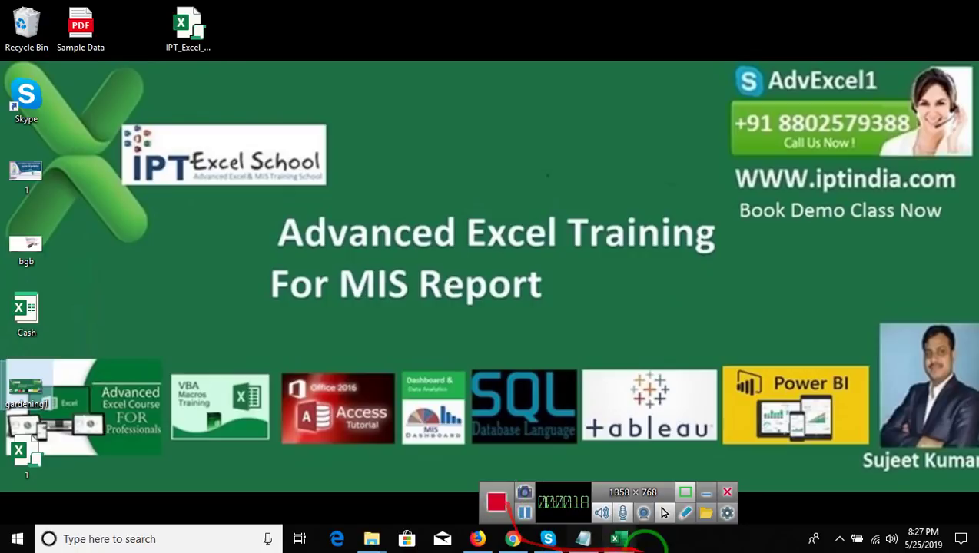
- Enter the sample amount 110 in cell A2 of Sheet3
mouse_move(614, 543)
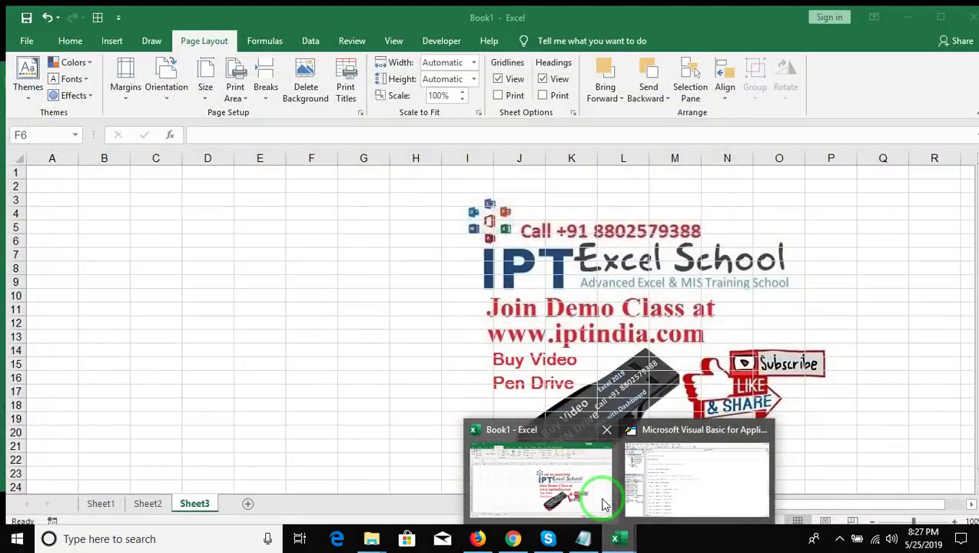
click(603, 504)
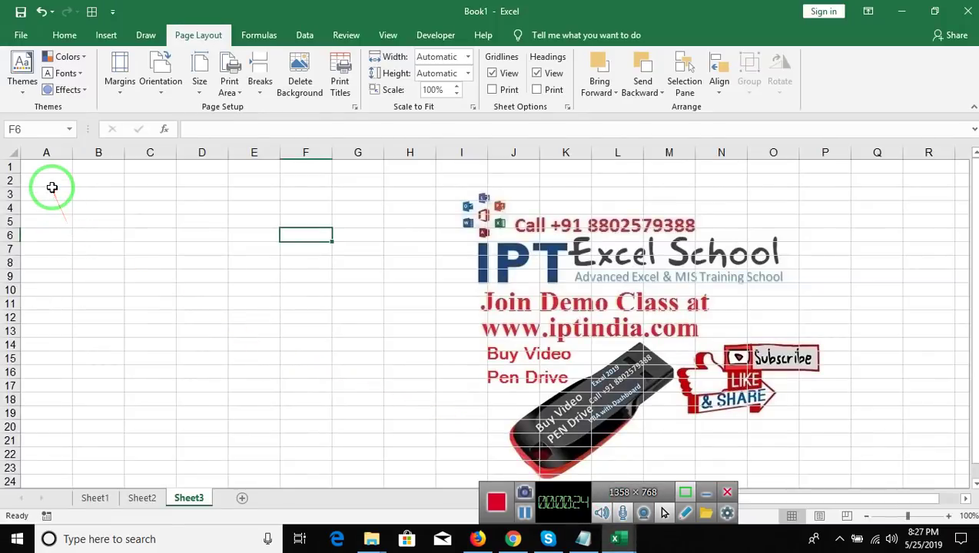
click(52, 190)
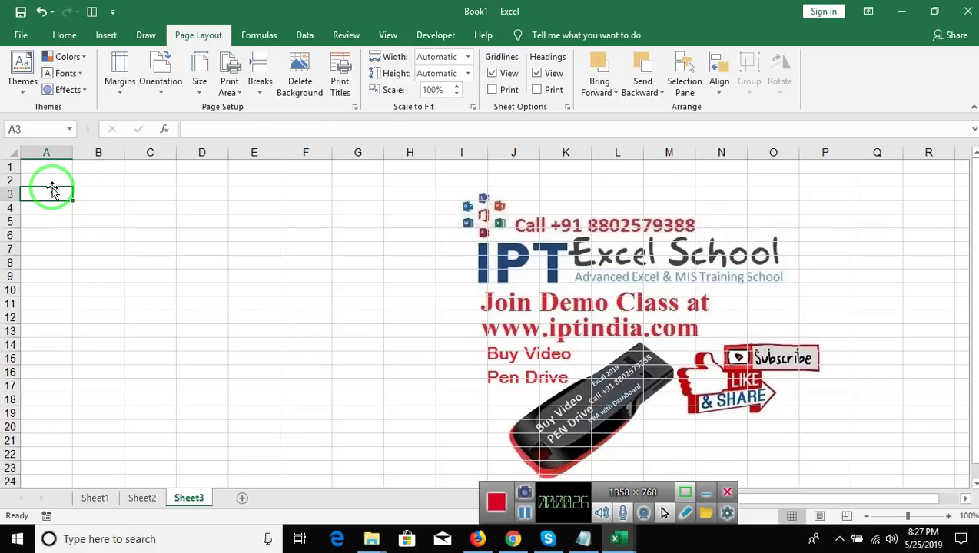
click(52, 184)
text(12)
key(Tab)
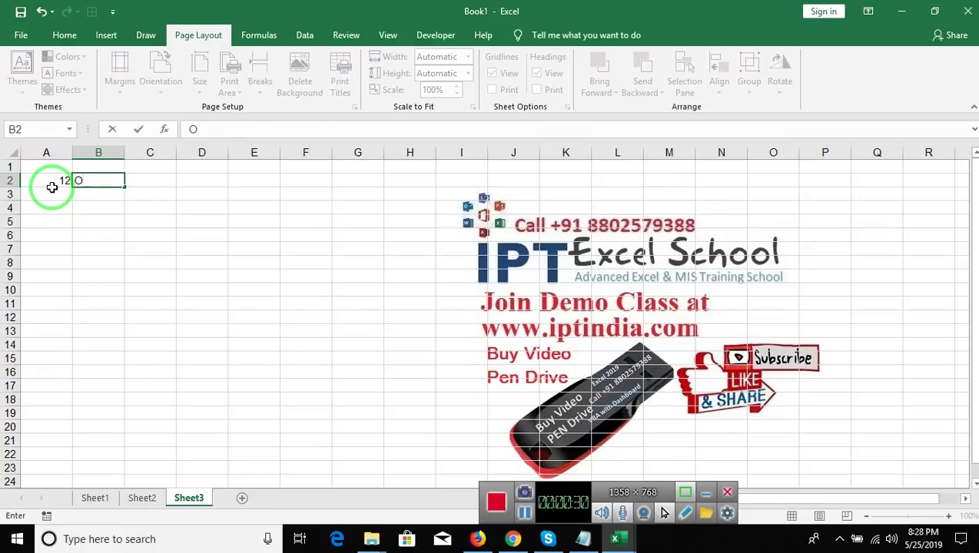
text(')
key(Escape)
click(52, 189)
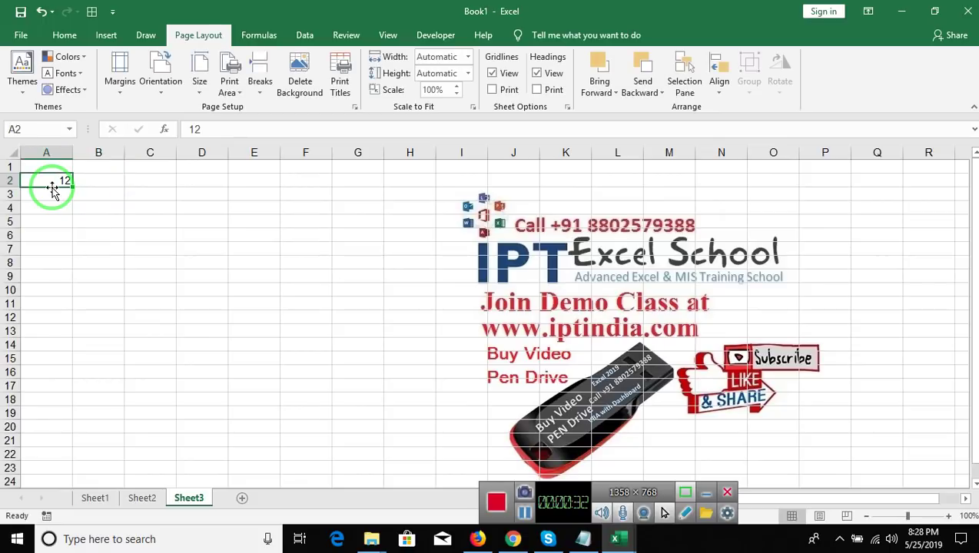
text(11)
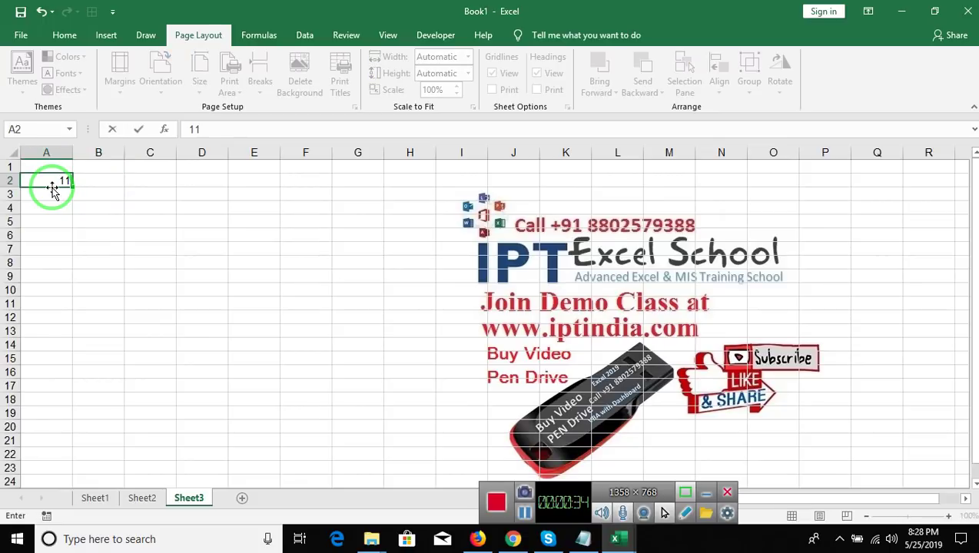
text(0)
key(Return)
- Type 'One Hundred Ten Rupees' in B2 beside the amount
key(Up)
key(Right)
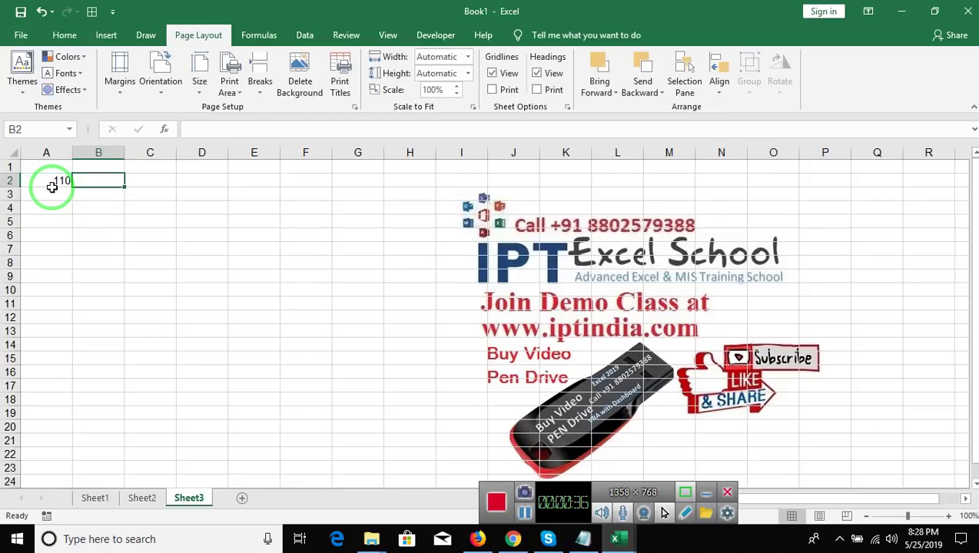
text(One Hu)
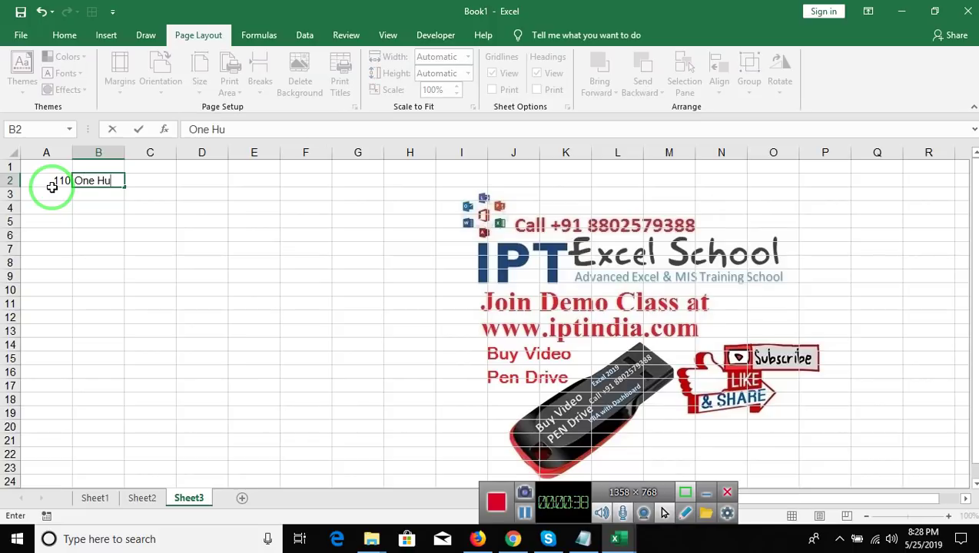
text(ndred )
text(Ten )
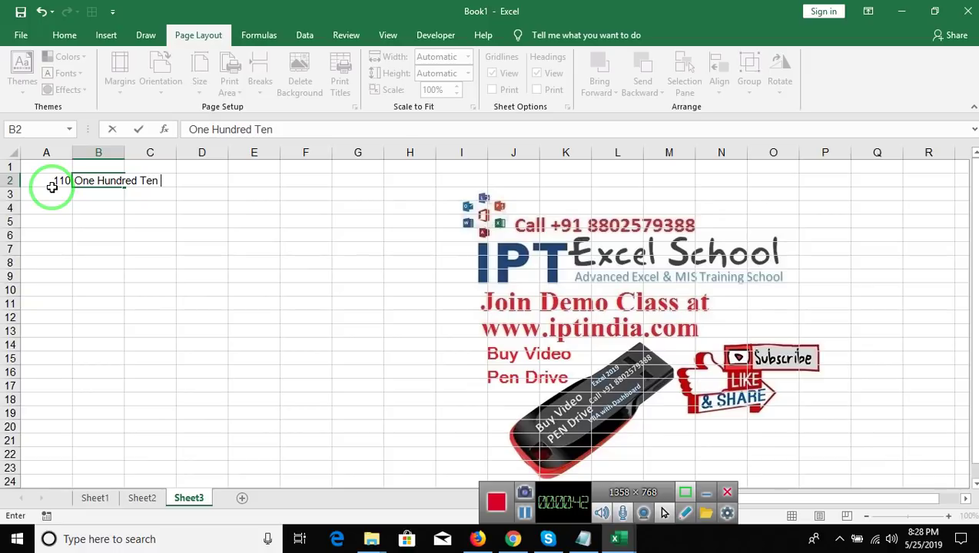
text(Rupe)
text(es)
key(Return)
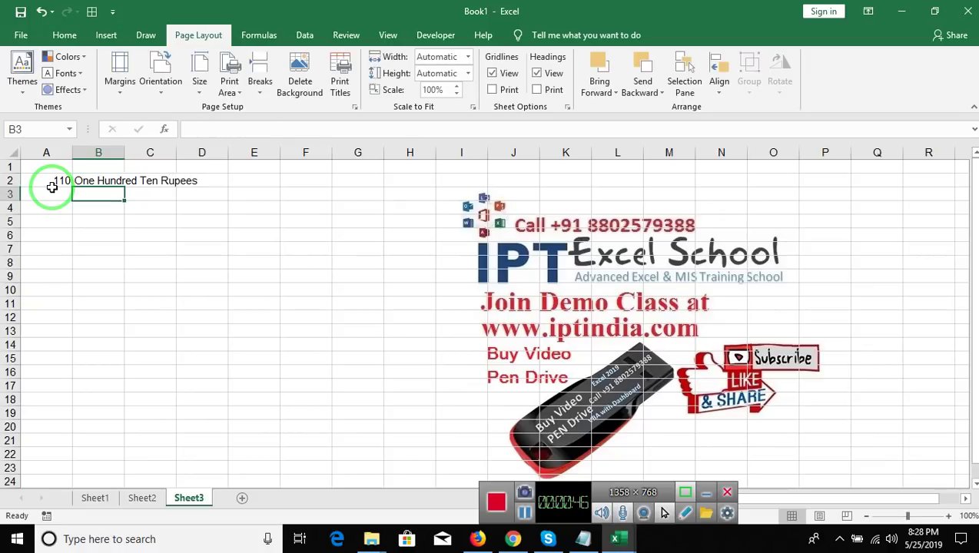
- Hide Excel with Windows+D to show the desktop and the IPT_Excel workbook file
key(Up)
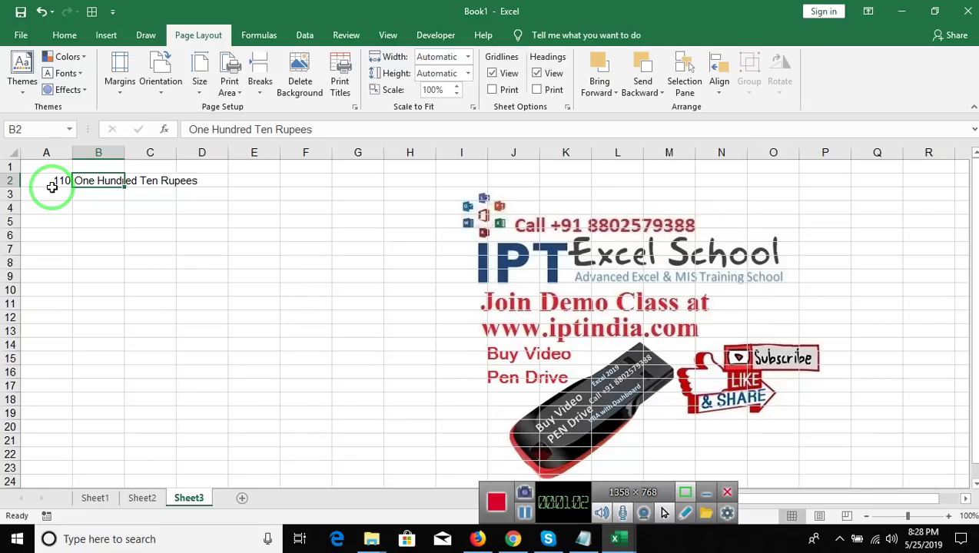
key(Down)
key(Up)
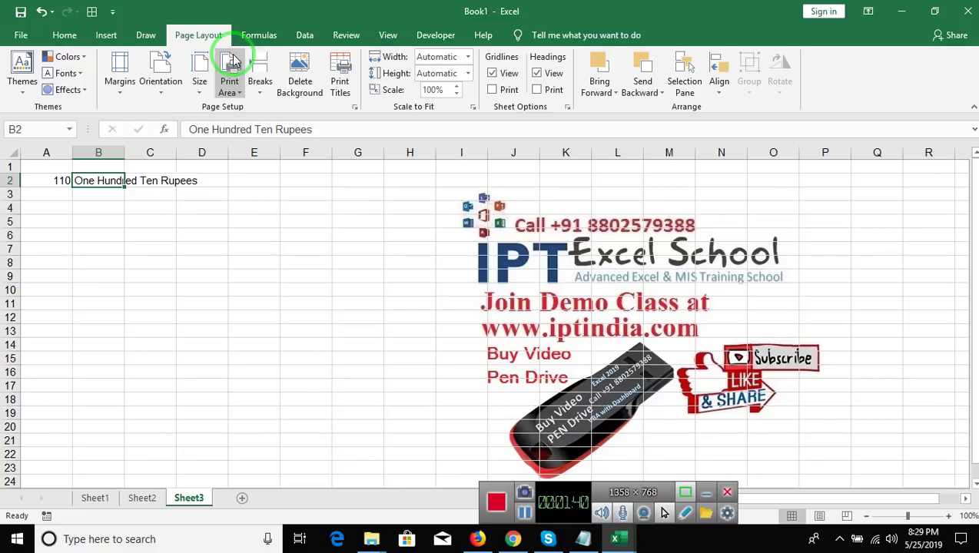
key(super+d)
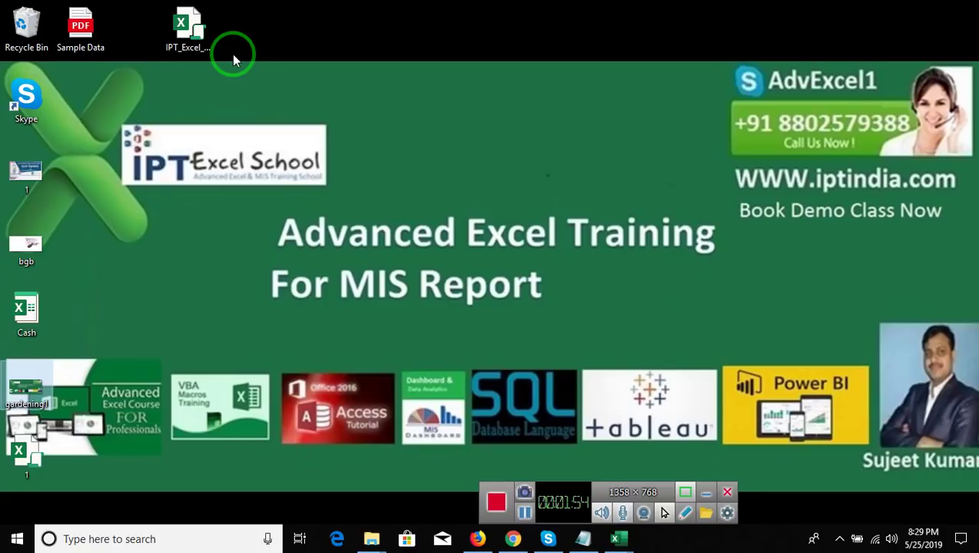
- Switch to the VBA editor and delete all the code in Module1
click(614, 541)
click(671, 494)
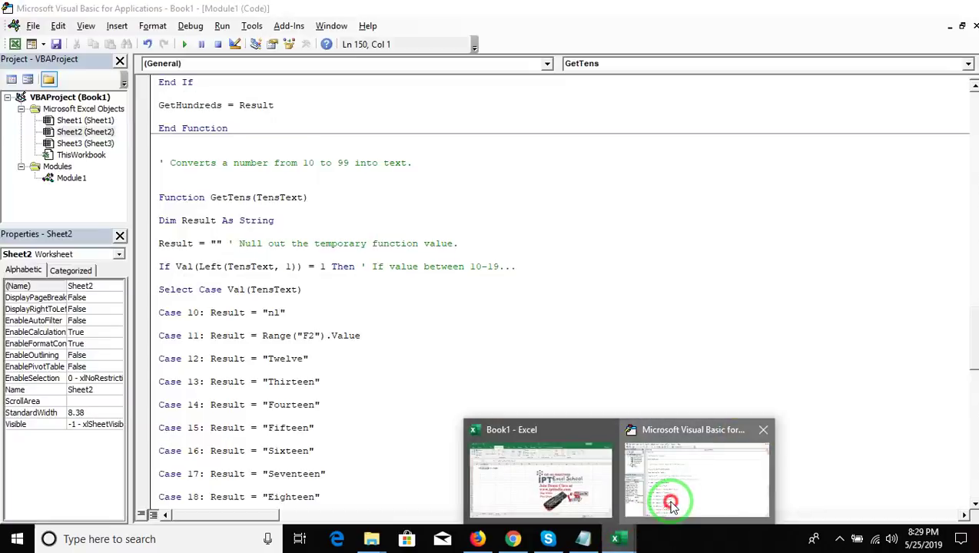
click(507, 375)
key(ctrl+a)
key(Delete)
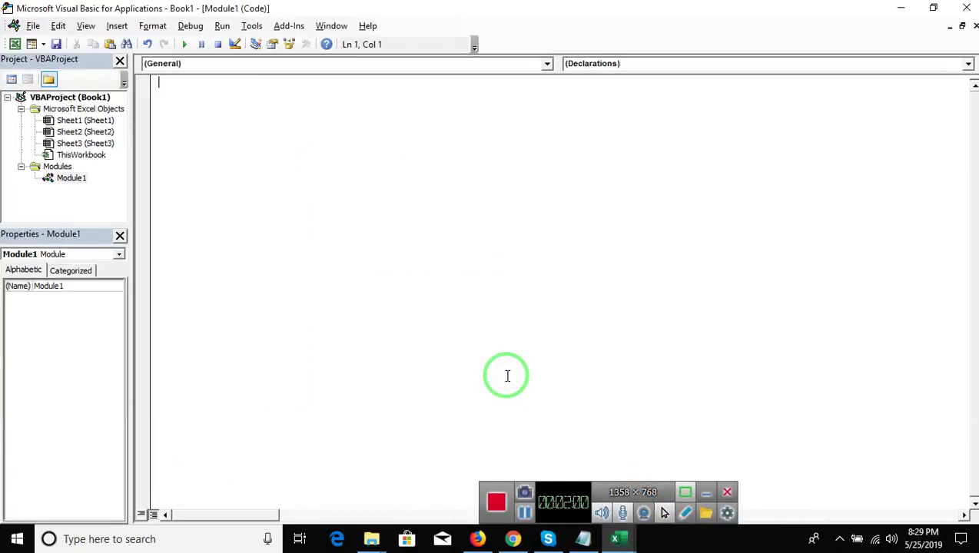
- Return to the Excel workbook with cell B3 selected
key(alt+Tab)
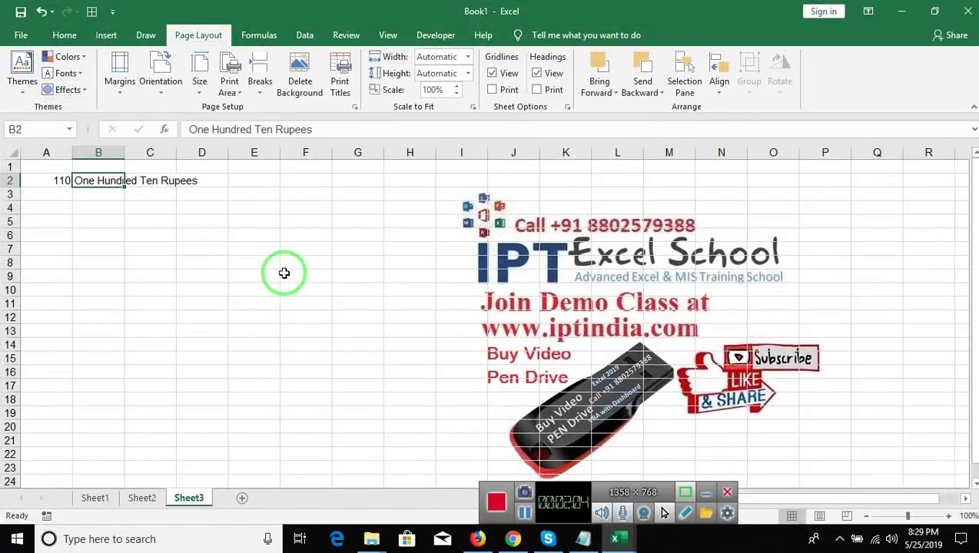
click(114, 221)
click(101, 191)
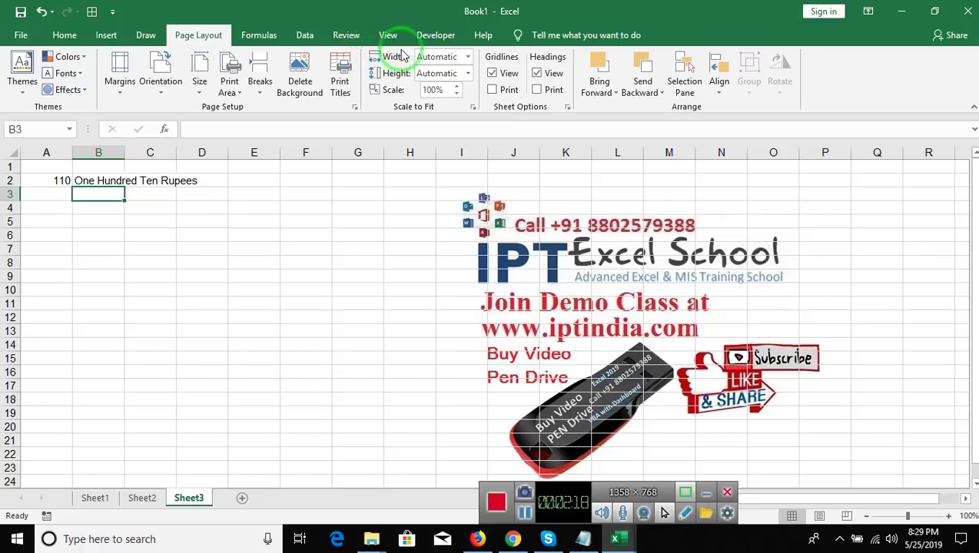
- Search Excel's Tell me box for help on 'number into word'
click(553, 35)
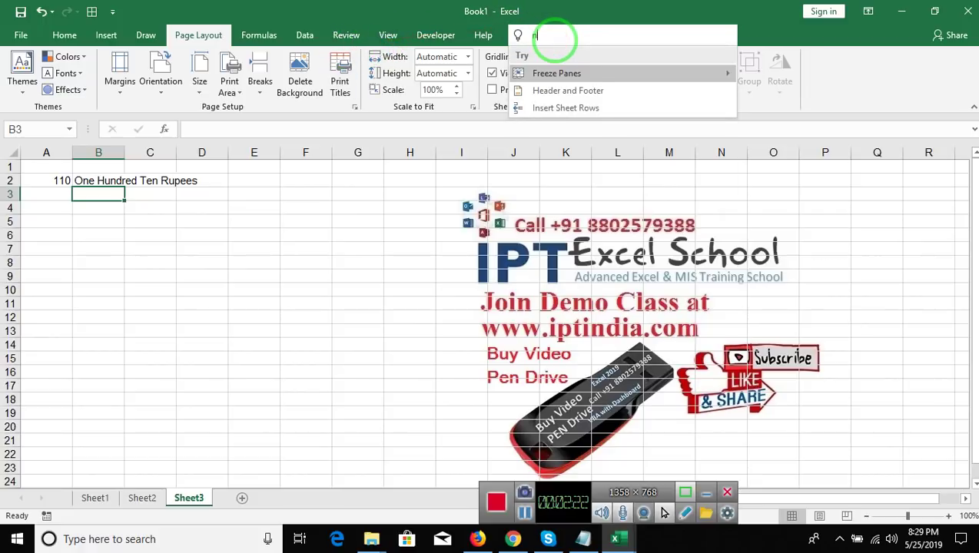
text(number )
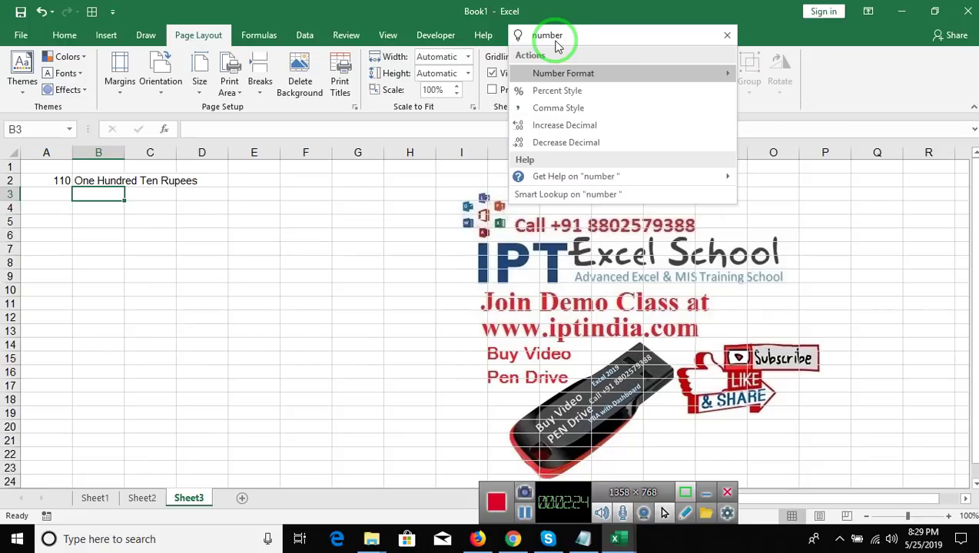
text(in t)
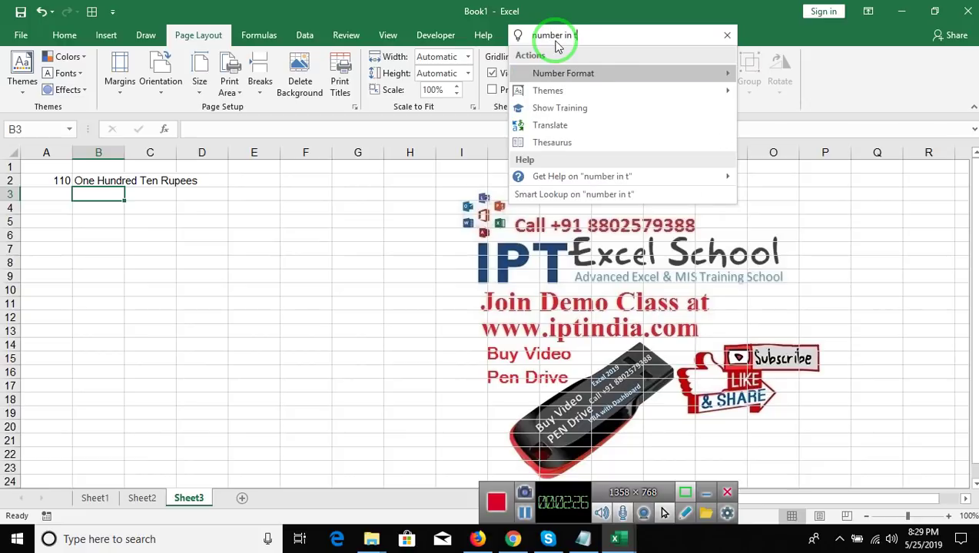
key(BackSpace)
key(BackSpace)
text(to )
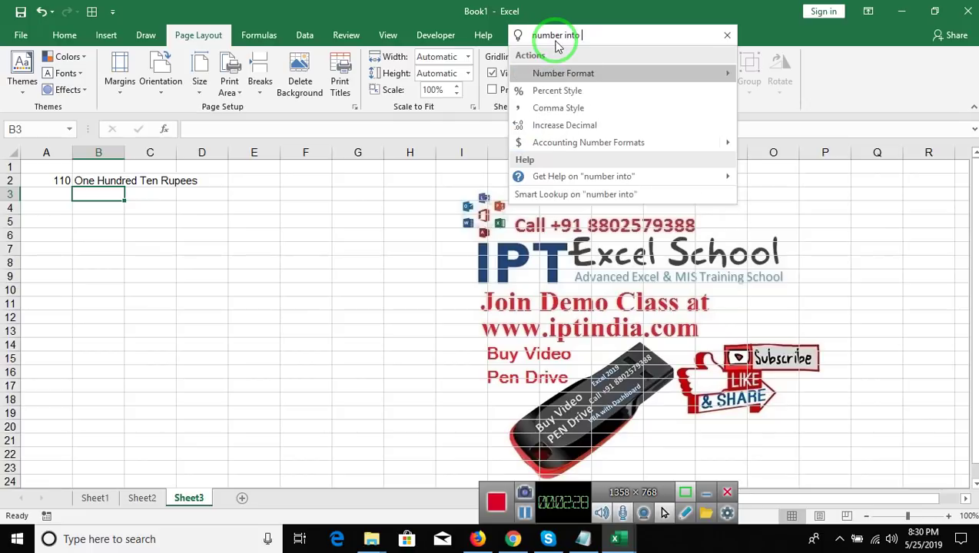
text(text)
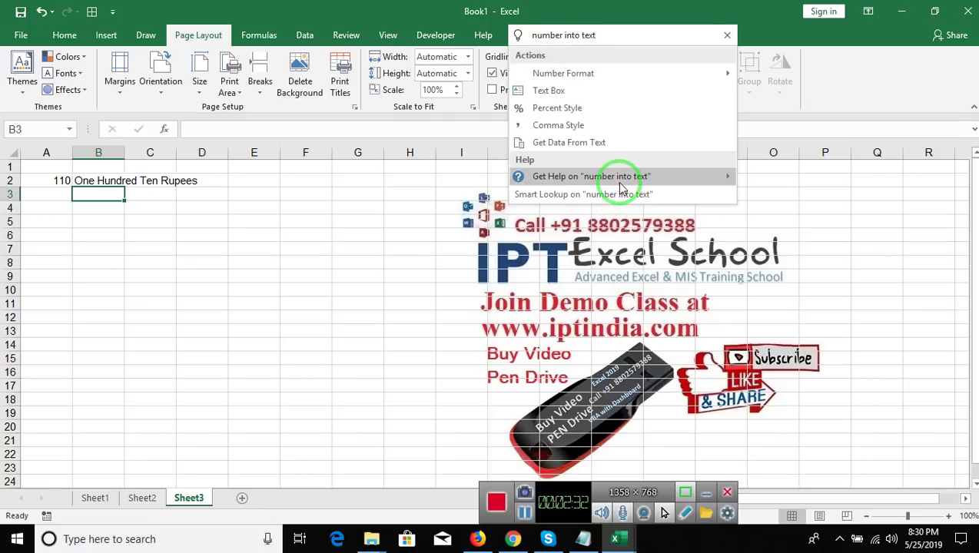
mouse_move(623, 185)
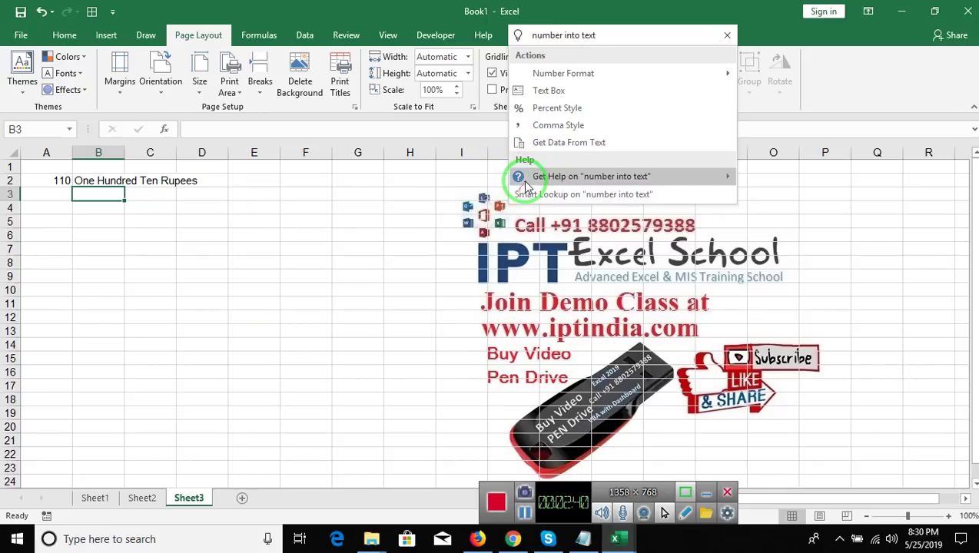
mouse_move(527, 180)
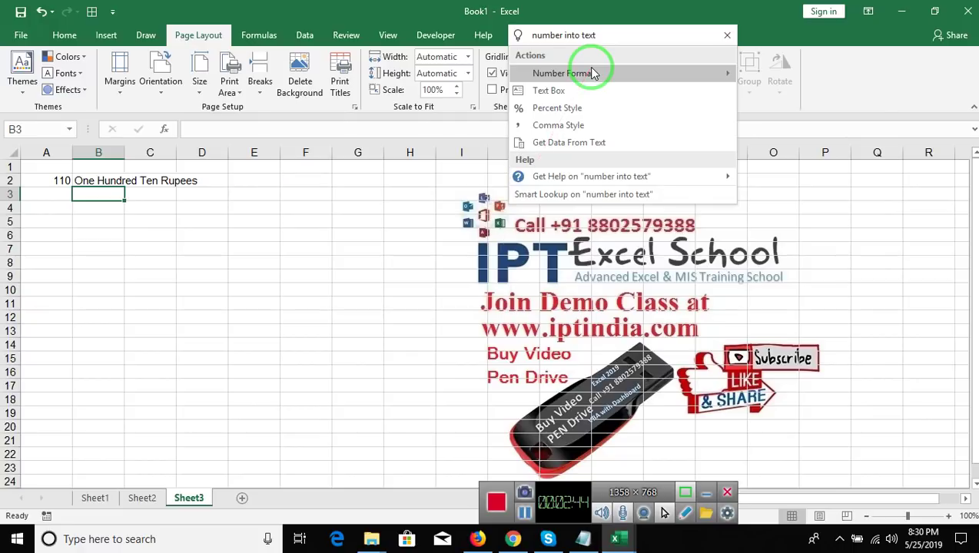
mouse_move(587, 70)
key(Escape)
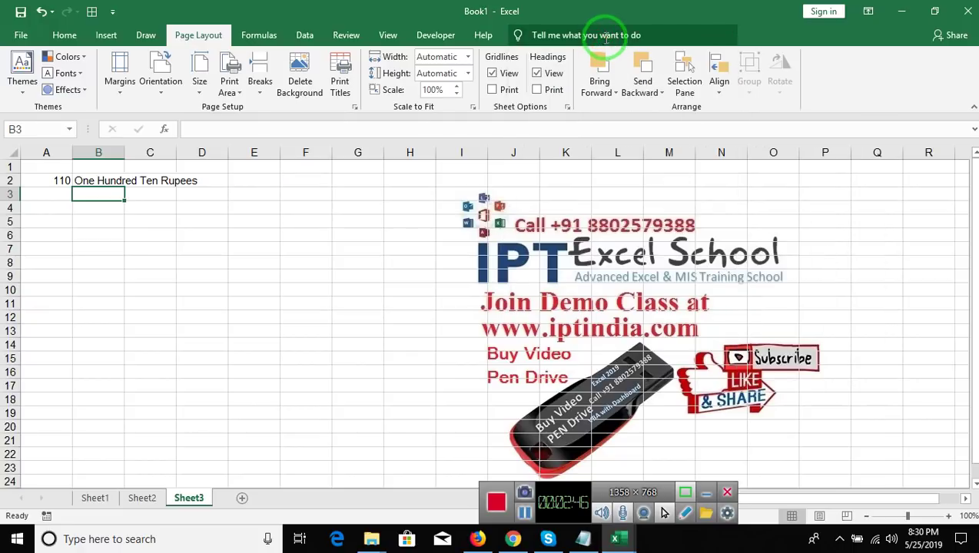
click(606, 36)
text(nu)
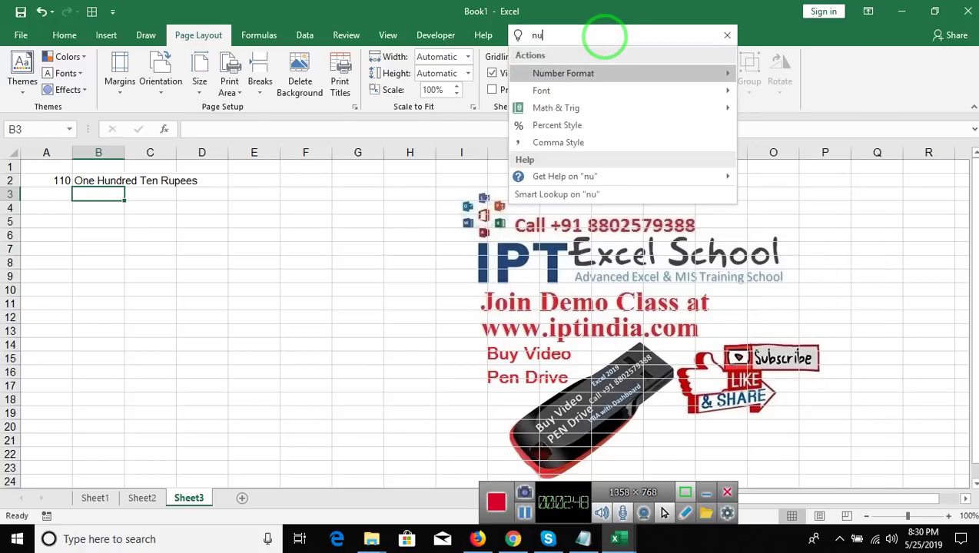
text(mber in)
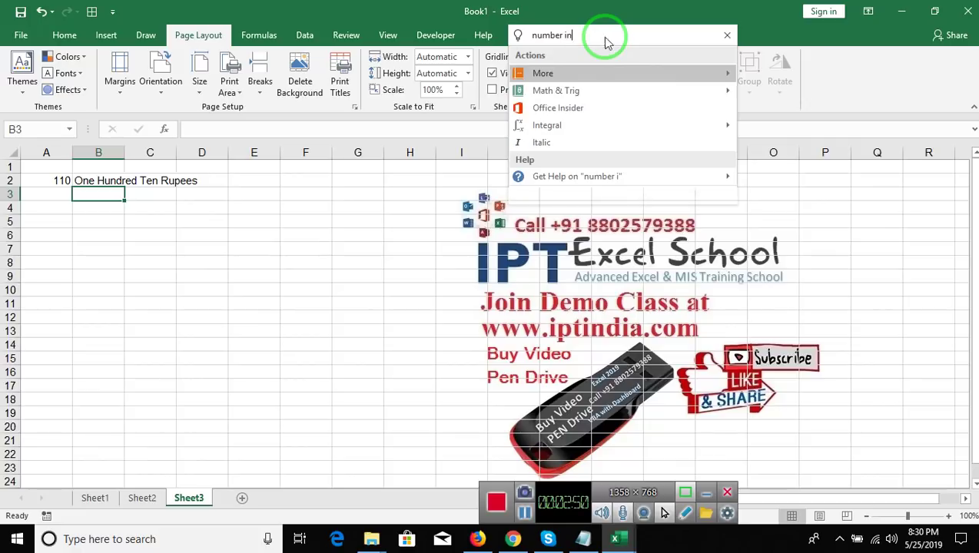
text(to wor)
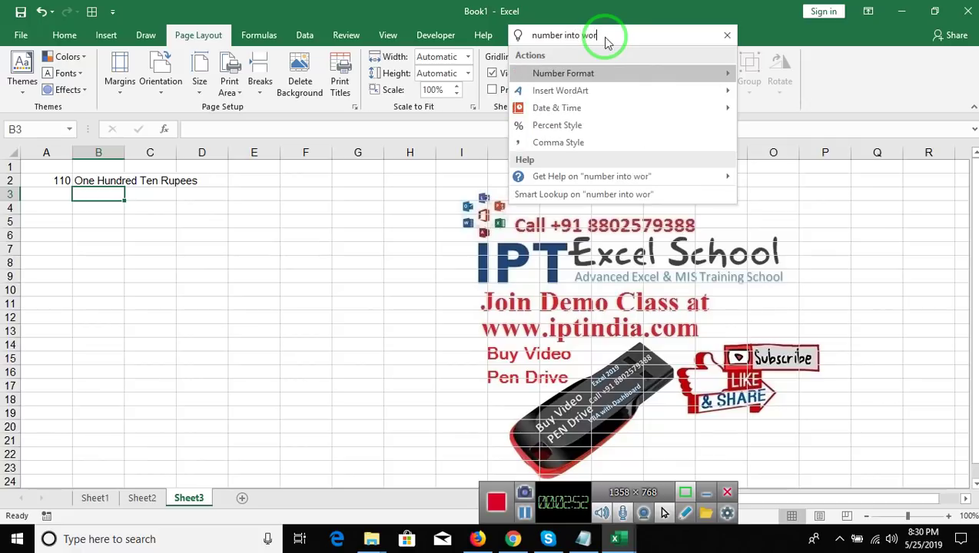
text(d)
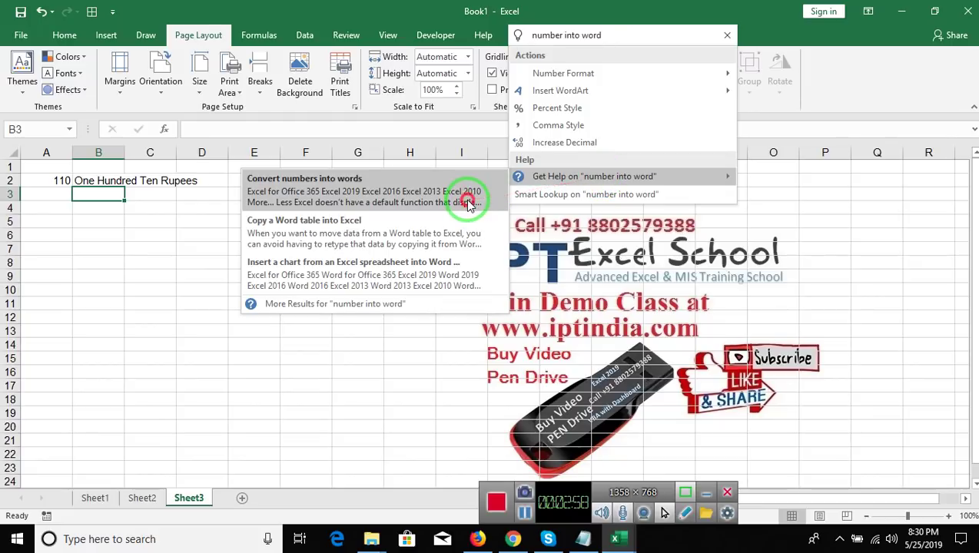
- Open the Convert numbers into words article and select its SpellNumber code through End Function
click(469, 202)
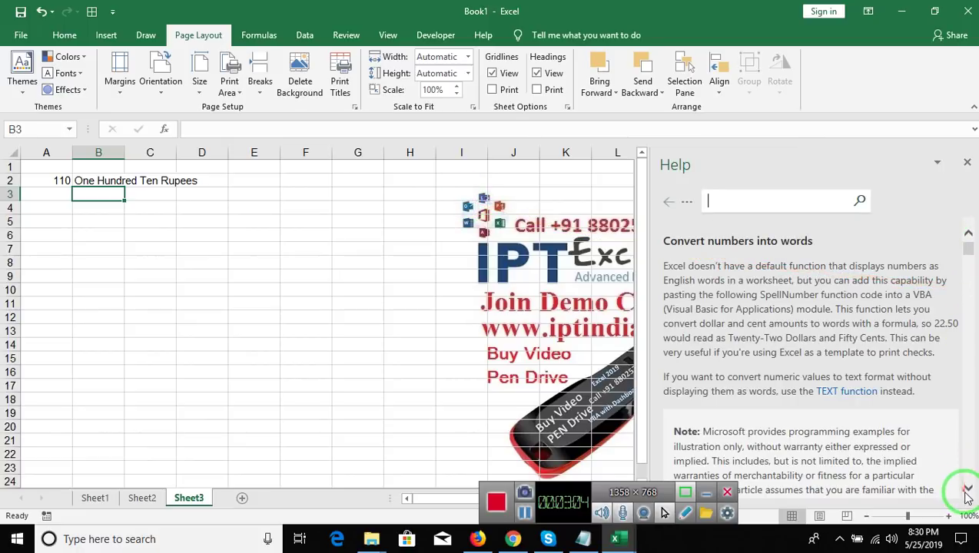
click(968, 488)
click(968, 491)
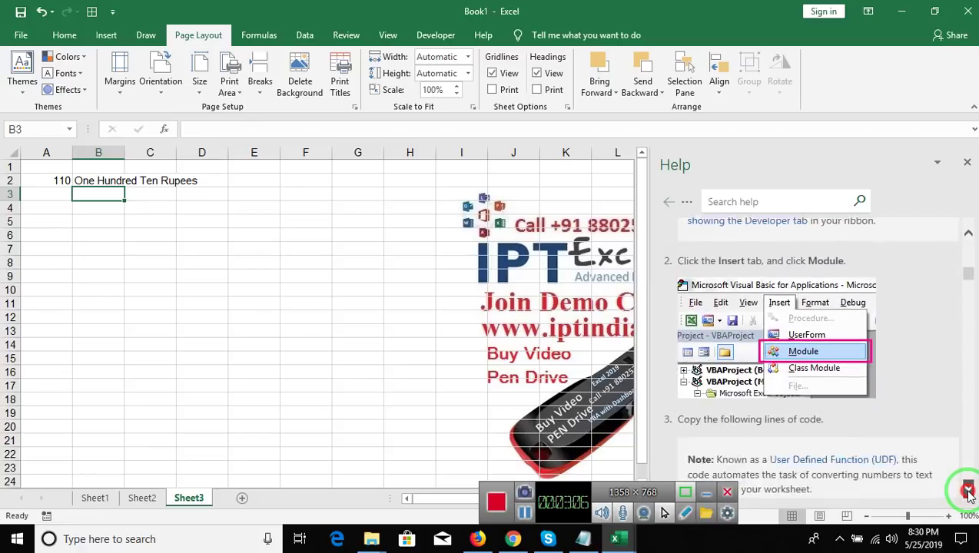
click(968, 492)
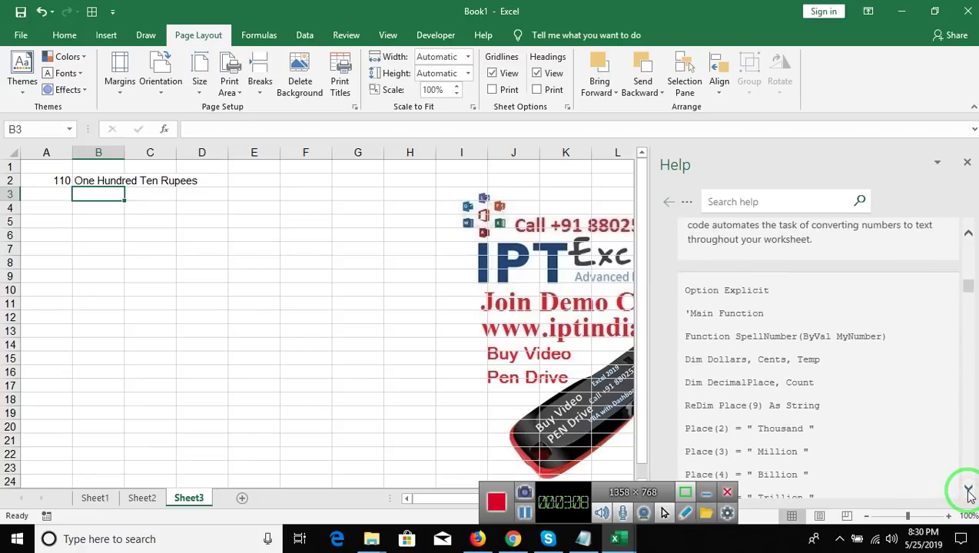
click(968, 492)
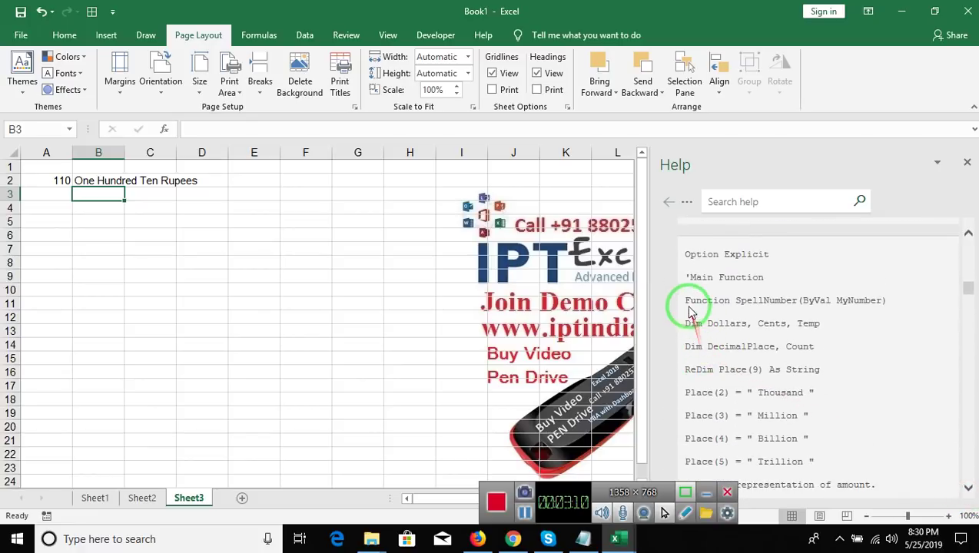
drag(686, 301, 749, 509)
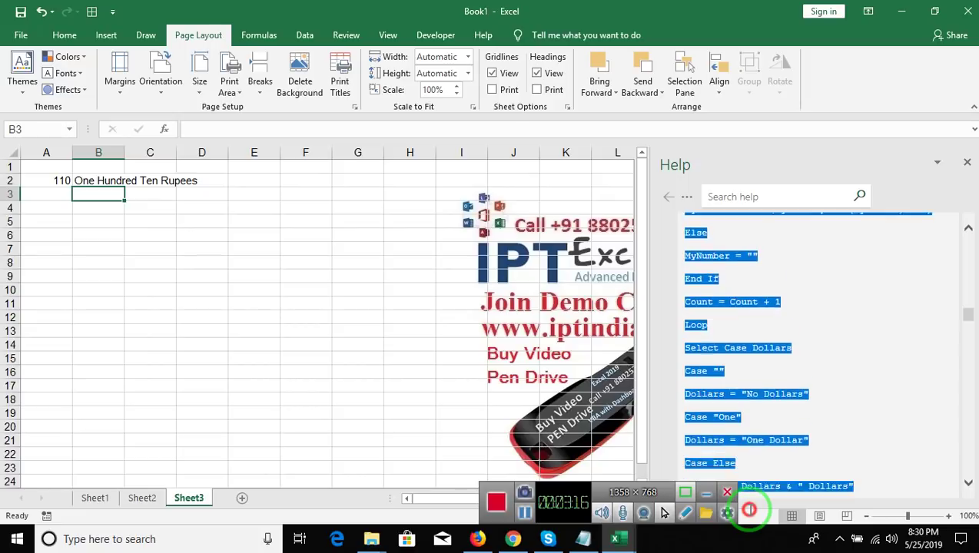
mouse_move(749, 510)
mouse_down()
mouse_move(770, 512)
mouse_move(785, 544)
mouse_up()
mouse_move(812, 538)
mouse_down()
mouse_move(737, 138)
mouse_move(797, 520)
mouse_move(775, 470)
mouse_up()
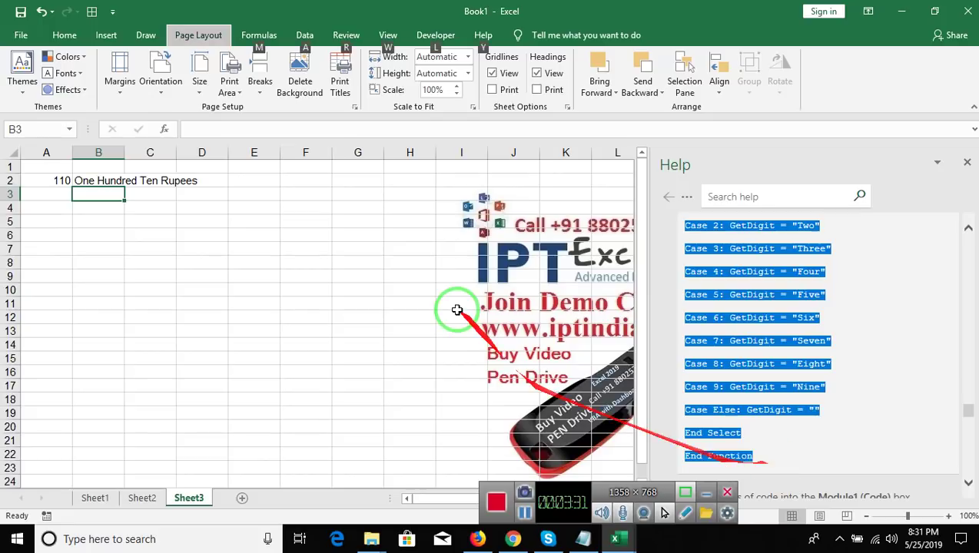
- Launch Visual Basic from the Developer tab, landing on Module1's empty code window
key(alt)
click(421, 43)
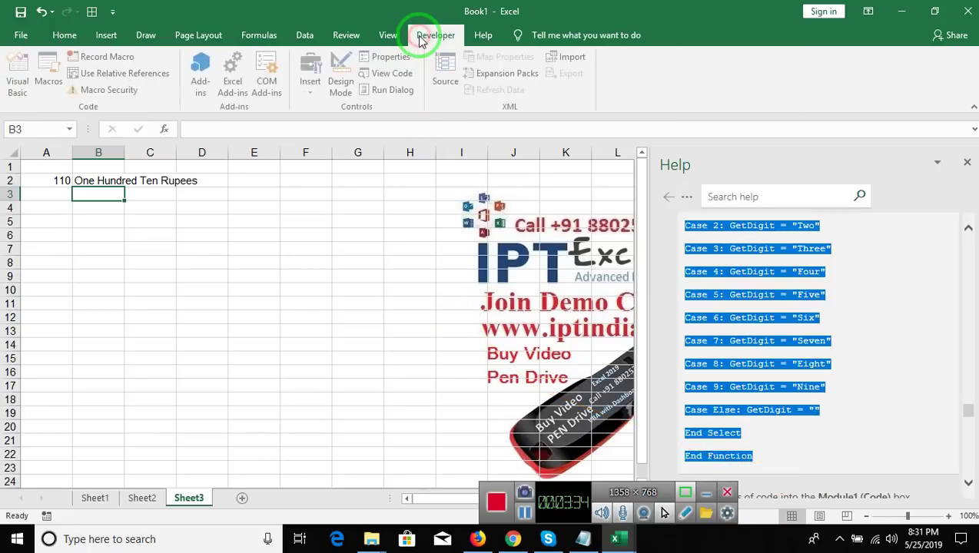
click(24, 85)
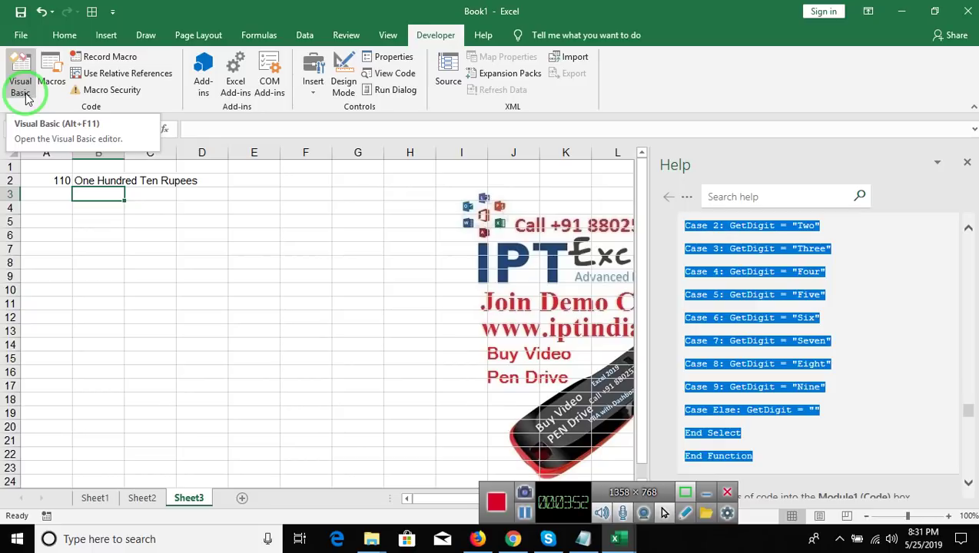
click(25, 98)
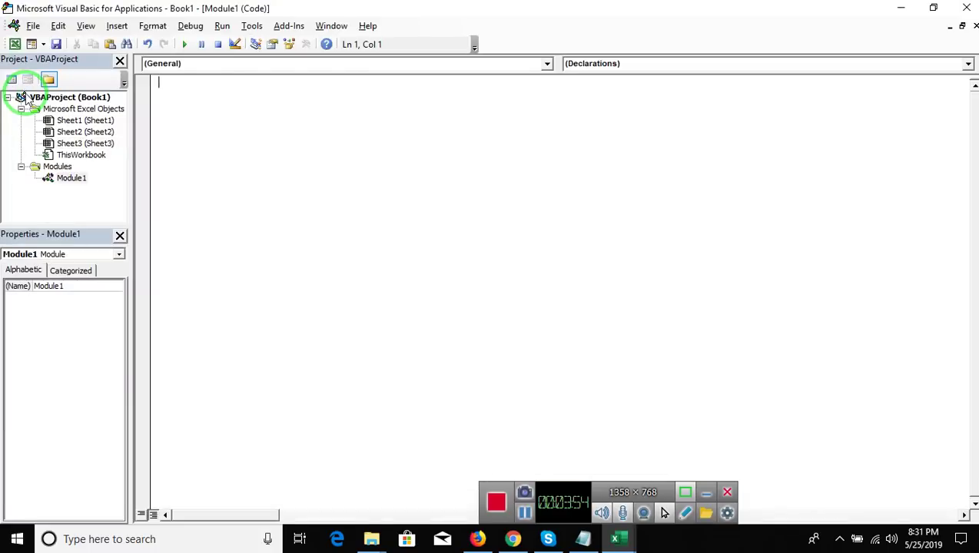
click(117, 25)
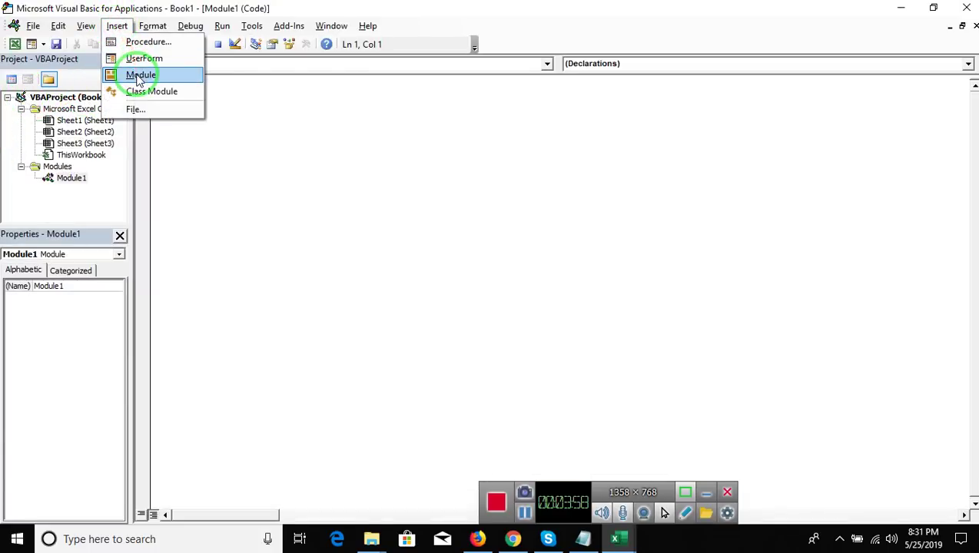
click(73, 178)
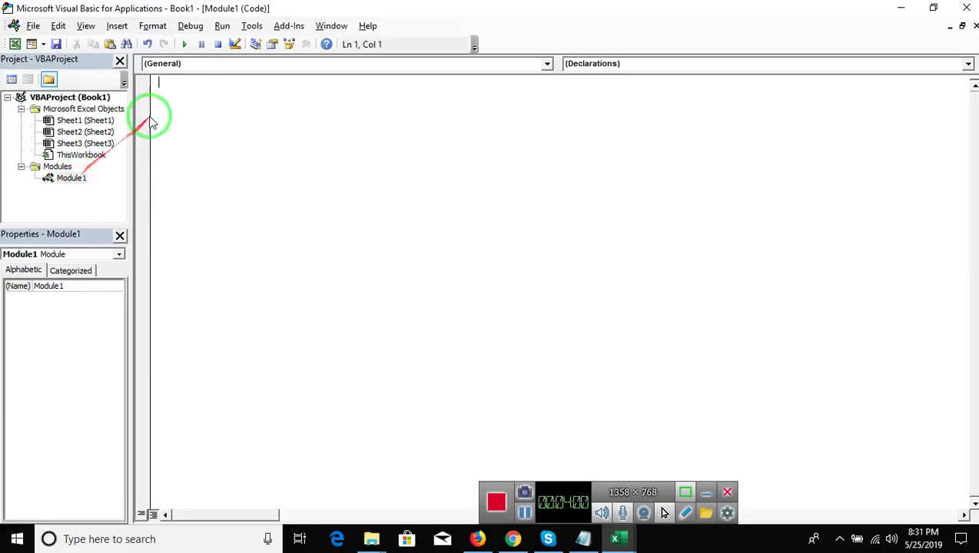
- Paste the SpellNumber code into Module1 and rejoin the broken GetTens continuation line
key(ctrl+v)
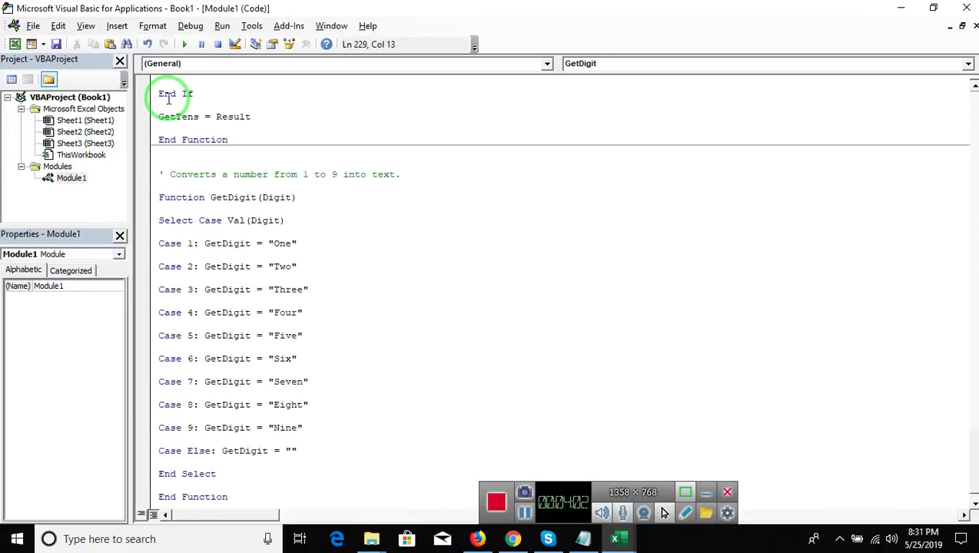
key(Up)
key(Up)
key(Up)
key(Up)
key(Up)
key(Up)
key(Down)
key(Down)
key(Down)
key(Down)
key(Down)
key(Down)
key(Down)
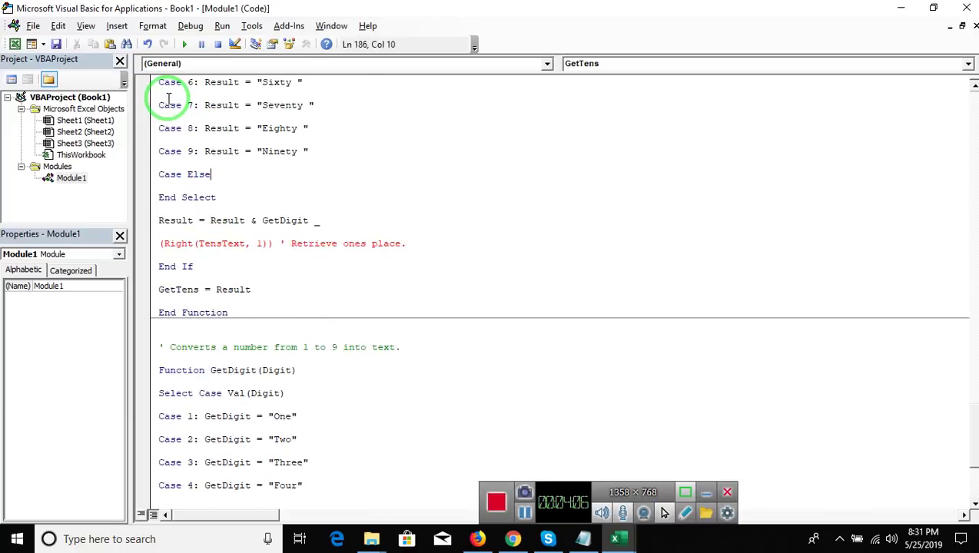
key(Down)
key(Down)
key(Down)
key(Down)
key(Down)
key(Down)
key(Delete)
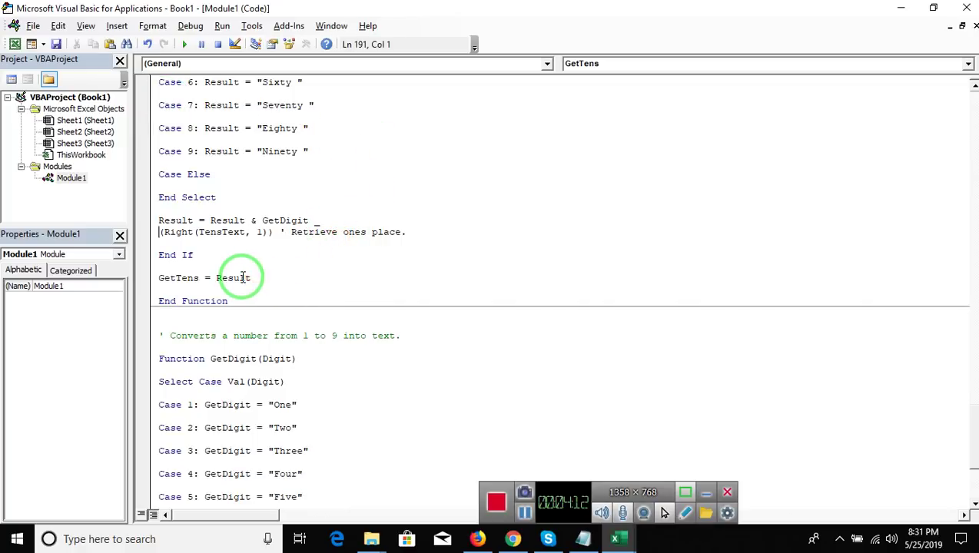
- Split the red Cents line after '& _' so it no longer shows an error
key(Up)
key(Up)
key(Up)
key(Up)
key(Up)
key(Up)
key(Up)
key(Up)
key(Up)
key(Up)
key(Up)
key(Up)
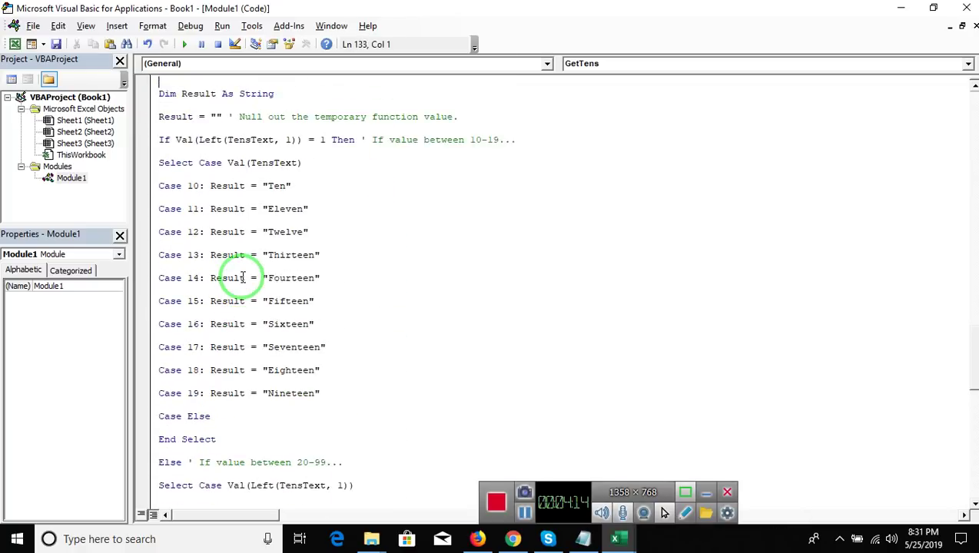
key(Up)
key(Up)
key(Up)
key(Up)
key(Up)
key(Up)
key(Up)
key(Up)
key(Up)
key(Up)
key(Up)
key(Up)
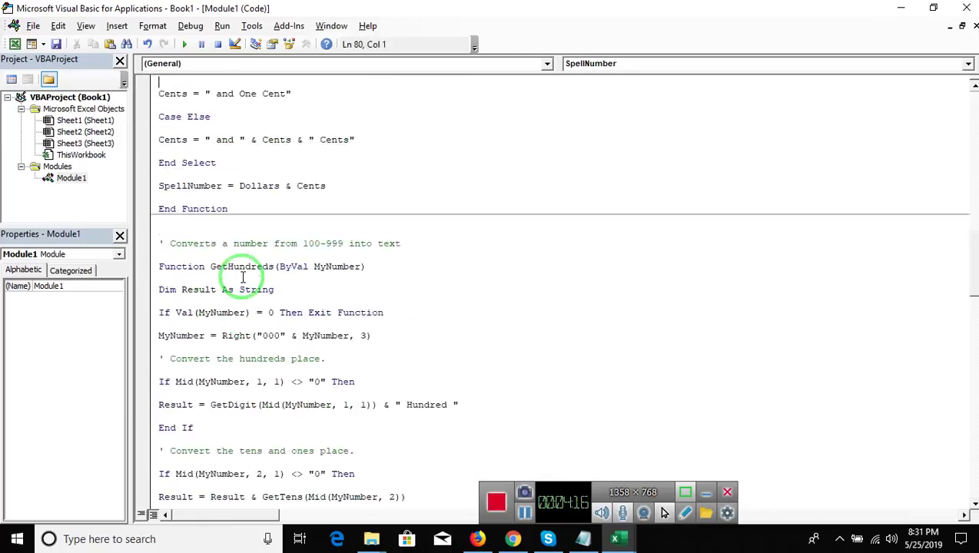
key(Up)
key(Up)
key(Up)
key(Up)
key(Up)
key(Up)
key(Up)
key(Up)
key(Up)
key(Up)
key(Up)
key(Up)
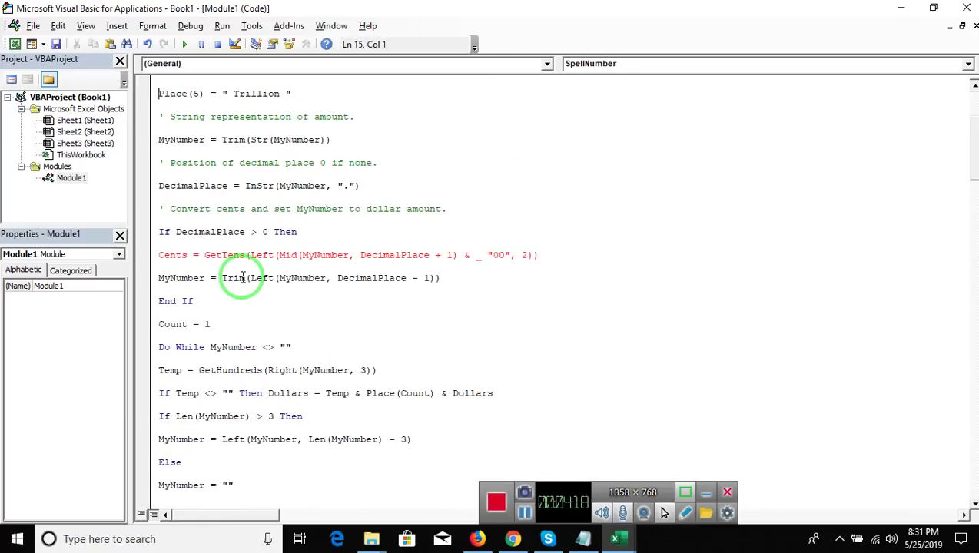
click(481, 266)
click(485, 259)
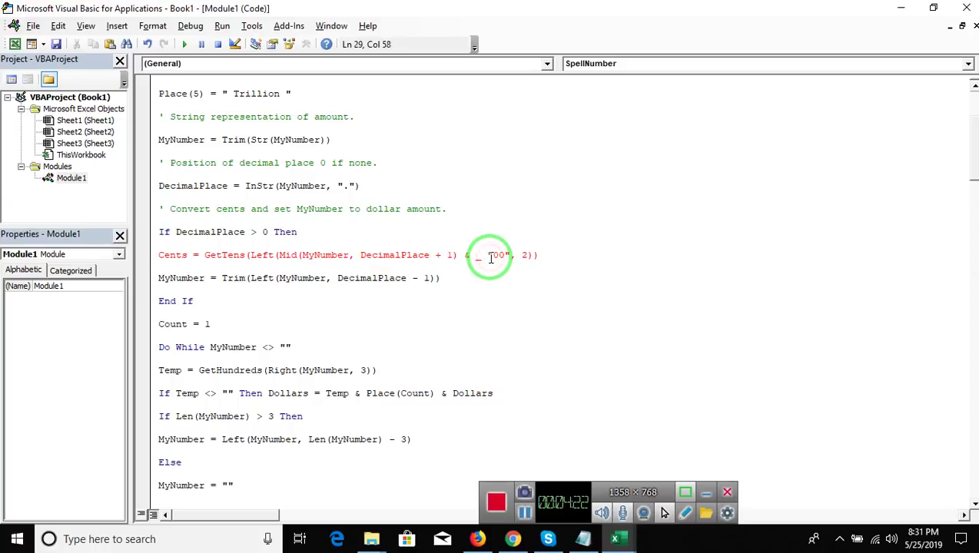
key(Return)
key(Up)
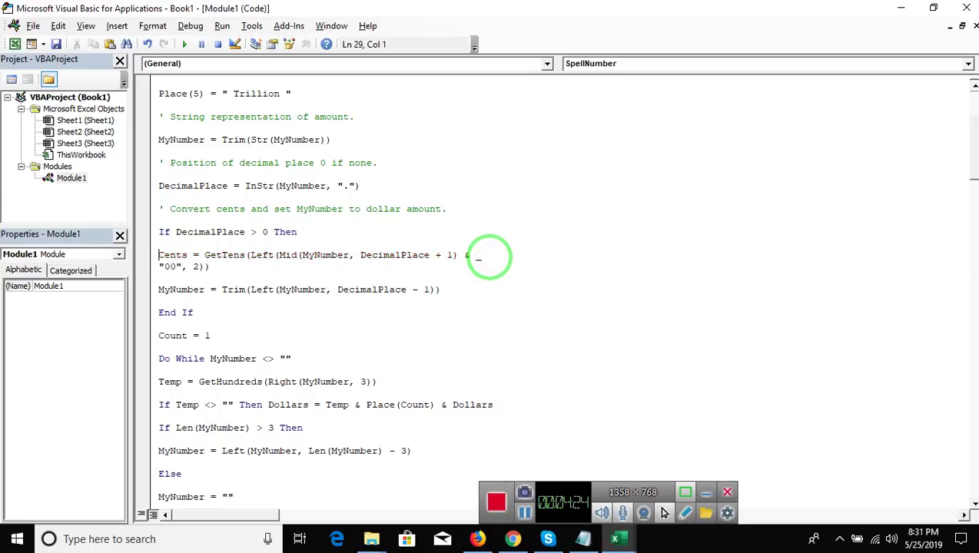
key(Up)
key(Up)
key(Up)
key(Up)
key(Up)
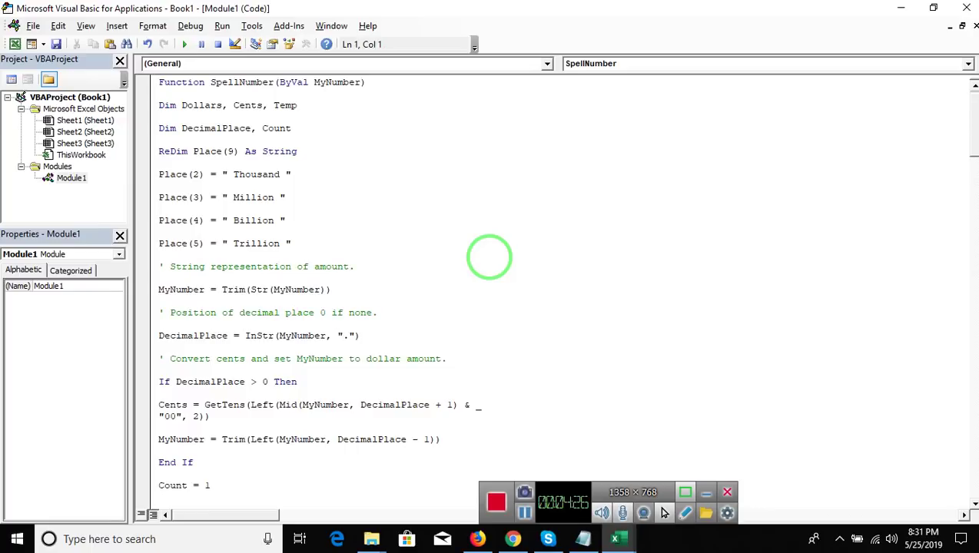
key(Down)
key(Down)
key(Down)
- Enter =SpellNumber(A2) in A3, giving One Hundred Ten Dollars and No Cents
key(alt+Tab)
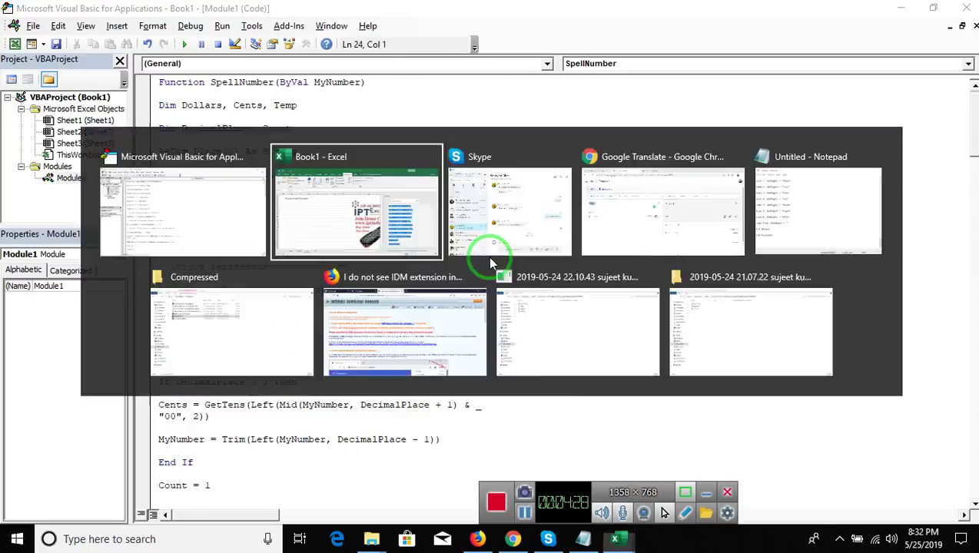
key(Left)
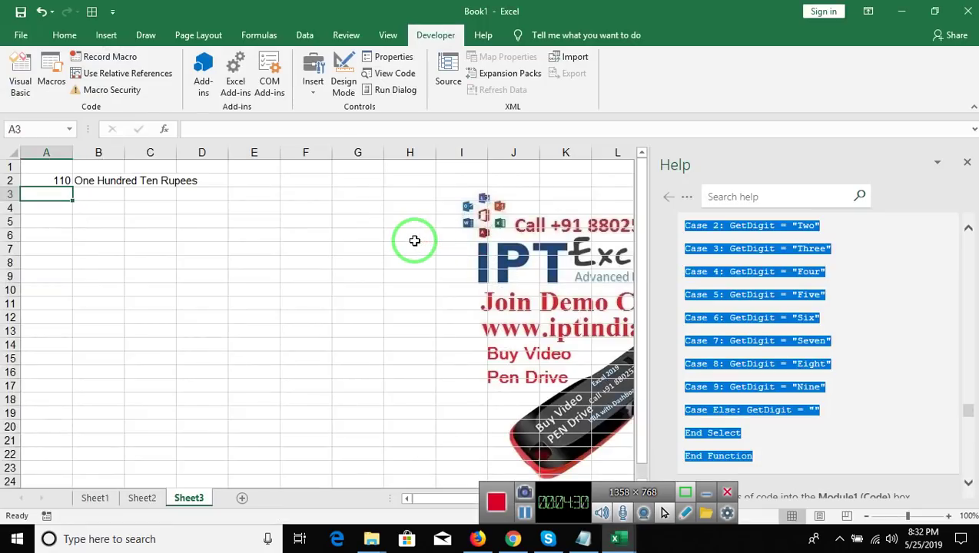
text(=s)
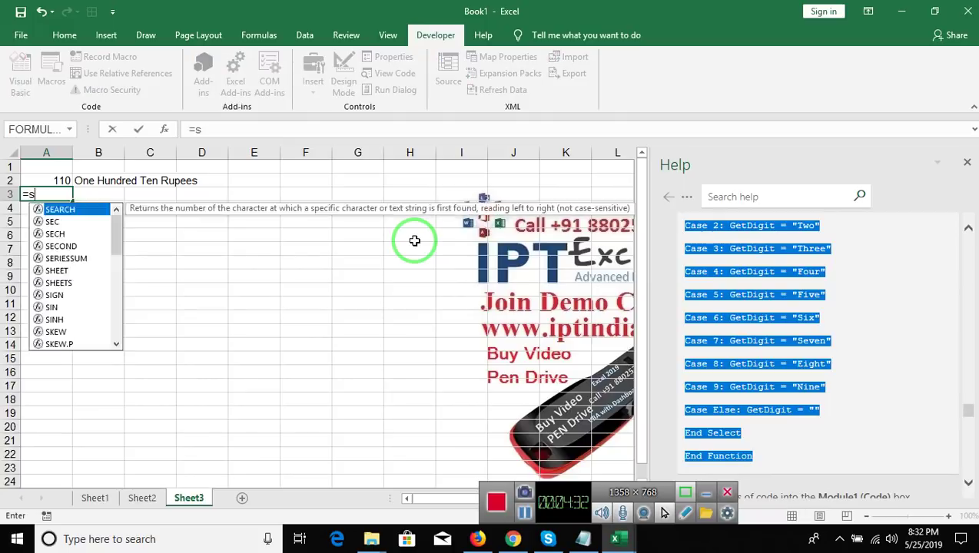
text(p)
key(Tab)
key(Up)
text())
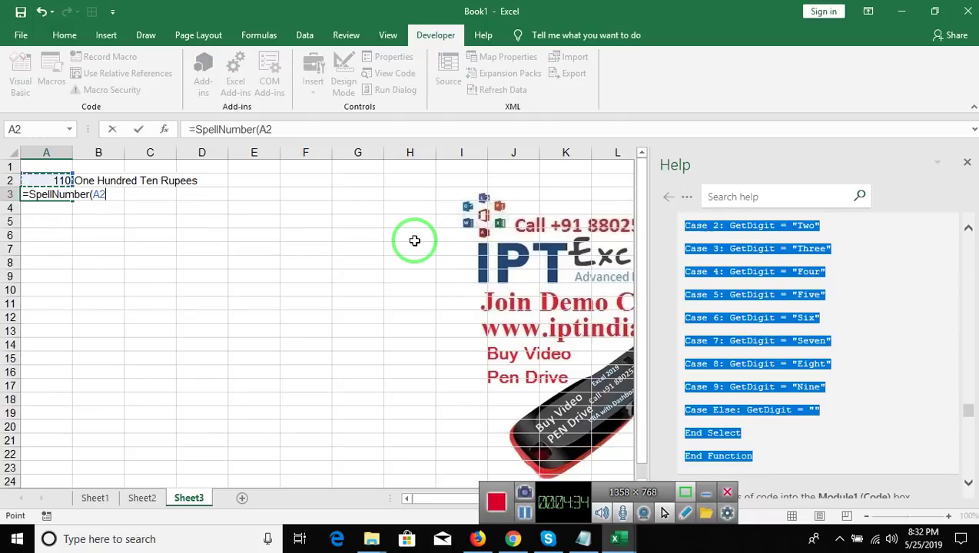
key(Return)
key(Return)
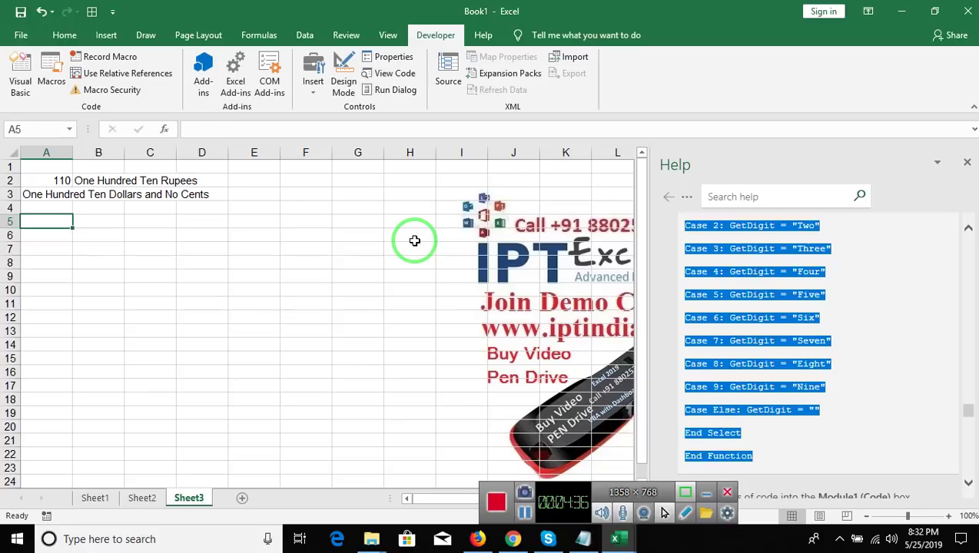
key(Up)
key(Up)
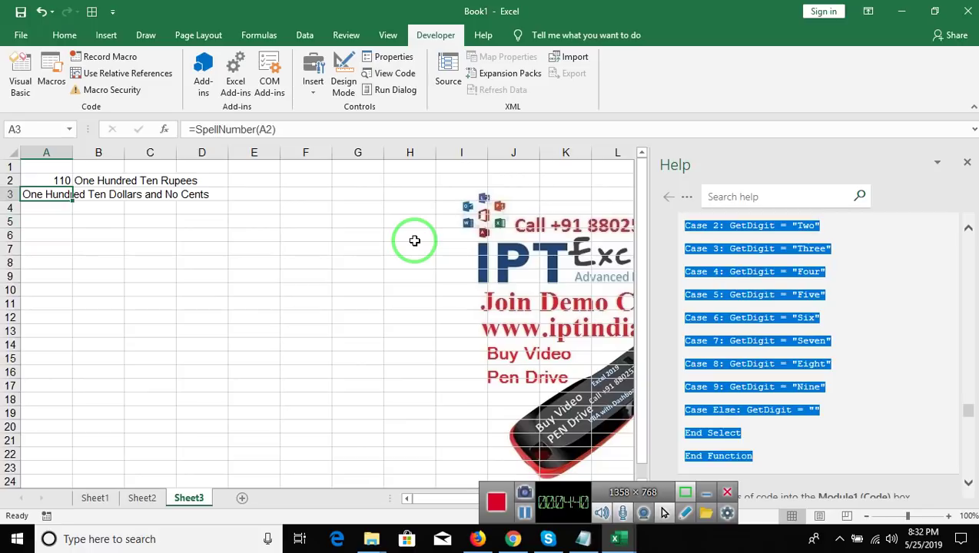
- Remove the Dollar, Dollars and No Dollars wording from SpellNumber's Select Case labels
key(alt+F11)
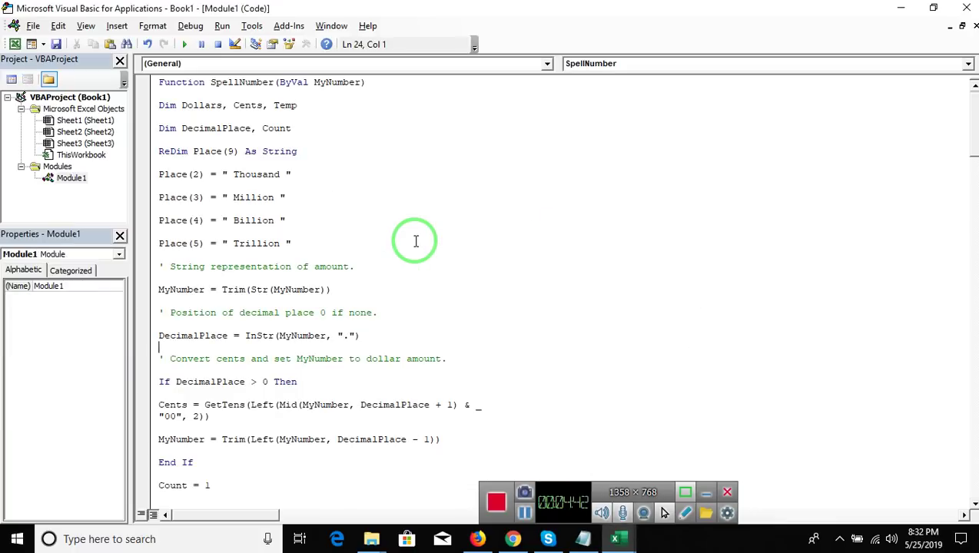
key(Down)
key(Down)
key(Down)
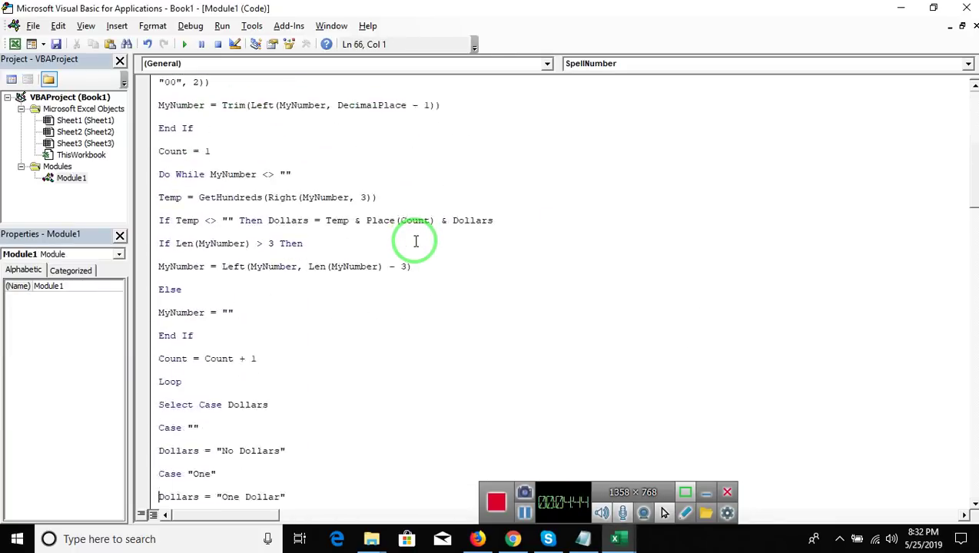
key(Down)
key(Down)
key(Down)
key(Down)
key(Down)
key(Down)
key(Down)
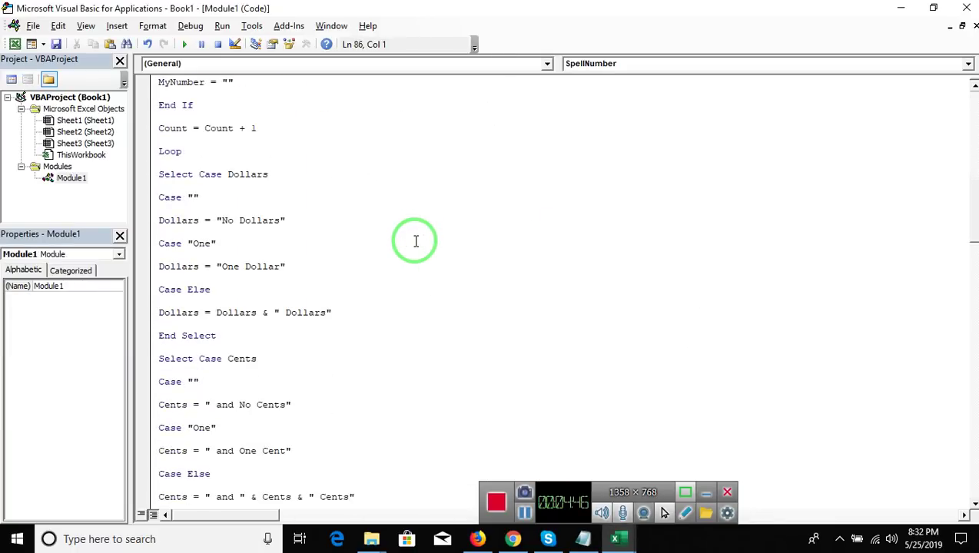
key(Up)
key(Up)
key(Up)
click(330, 314)
click(328, 313)
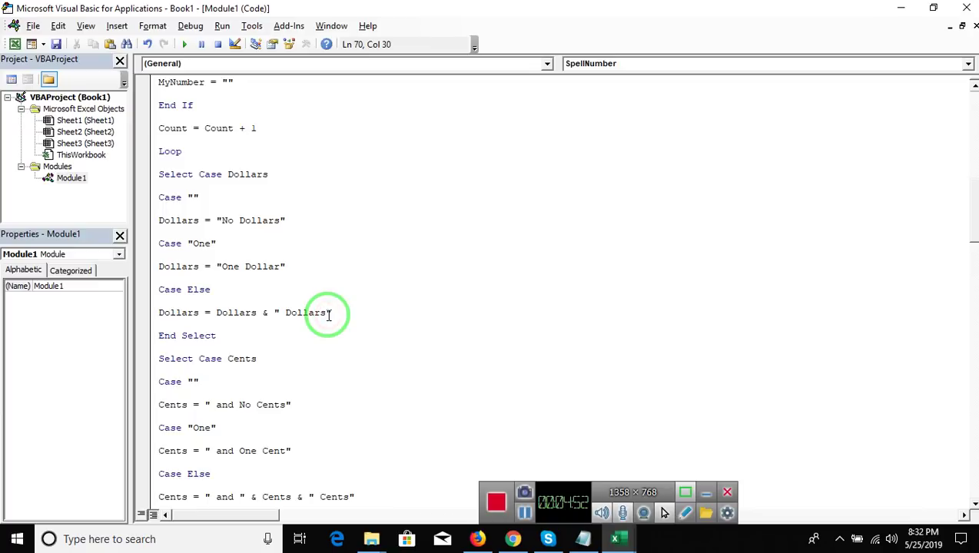
key(BackSpace)
key(BackSpace)
key(BackSpace)
key(BackSpace)
key(BackSpace)
key(BackSpace)
click(279, 266)
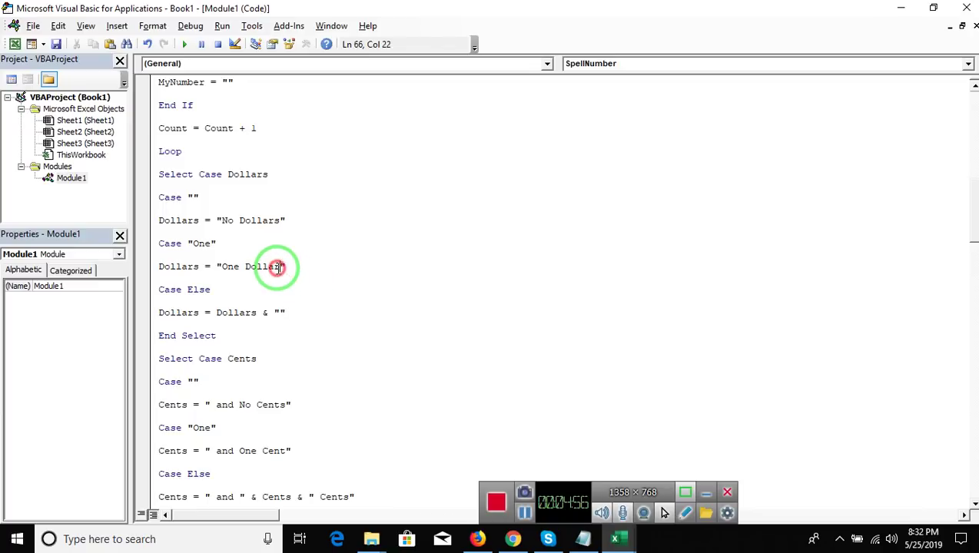
key(BackSpace)
key(BackSpace)
key(BackSpace)
key(BackSpace)
key(BackSpace)
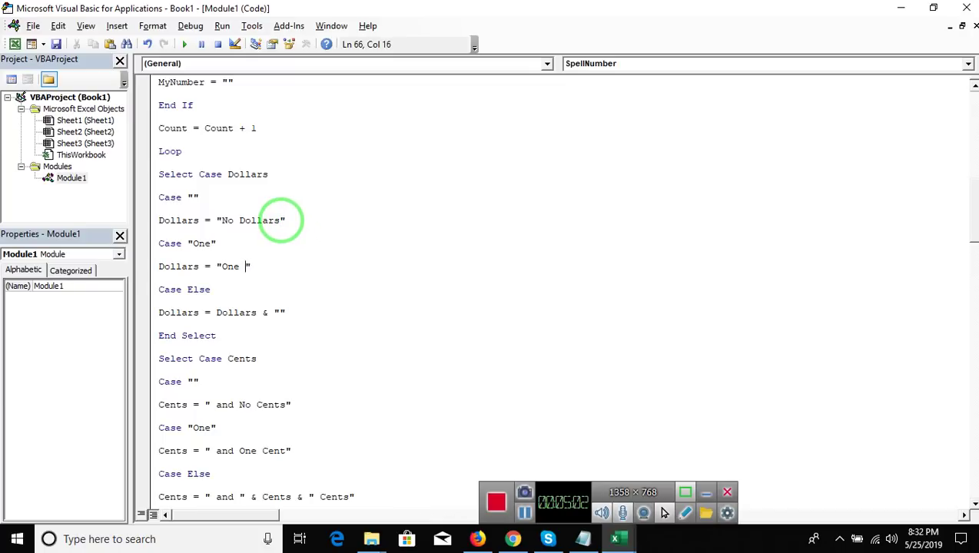
click(279, 220)
key(BackSpace)
key(BackSpace)
key(BackSpace)
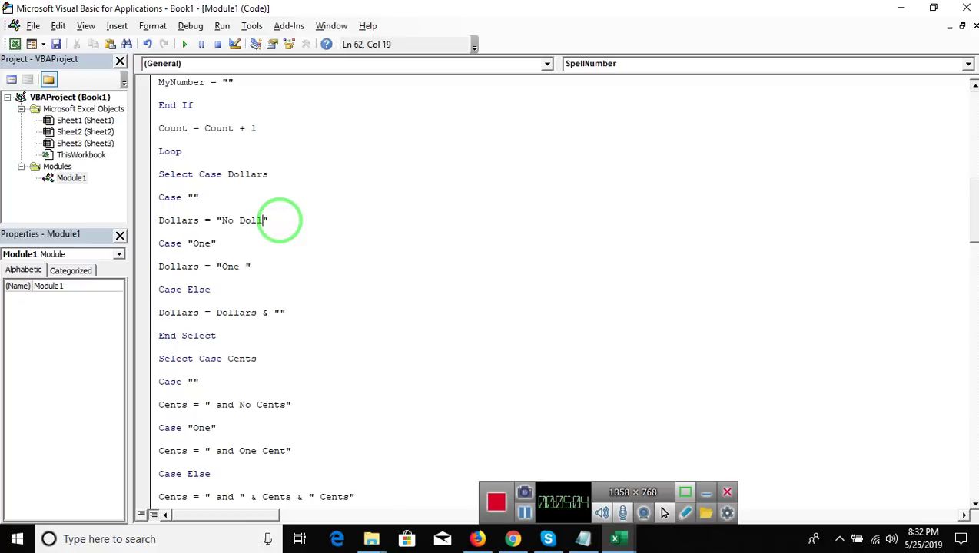
key(BackSpace)
key(BackSpace)
key(BackSpace)
click(298, 291)
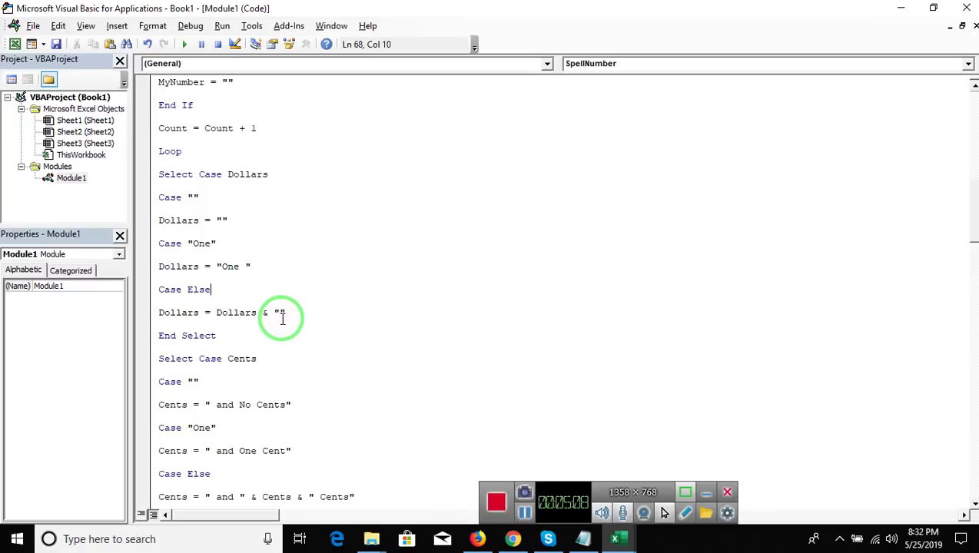
click(281, 313)
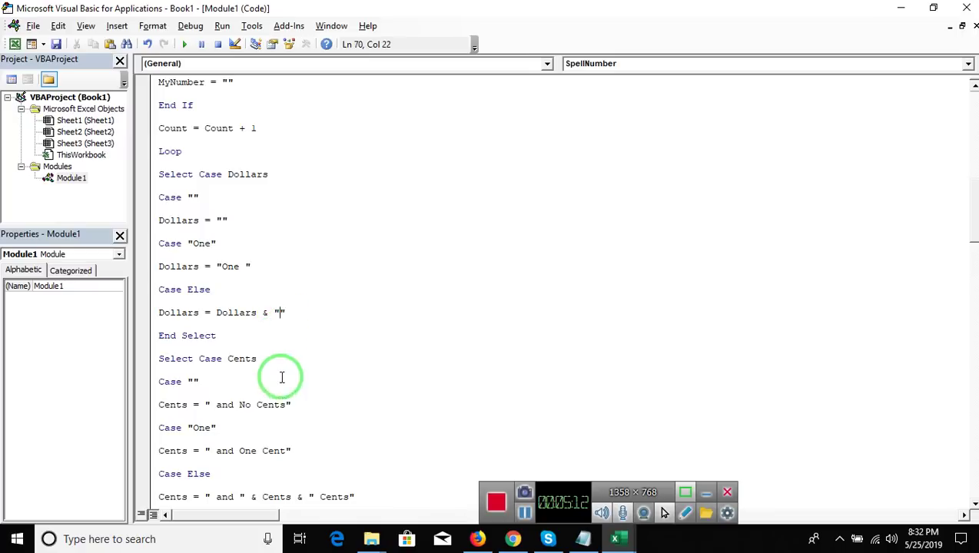
- Blank the No Cents text and relabel the cent cases as Paise
double_click(281, 405)
key(BackSpace)
key(BackSpace)
key(BackSpace)
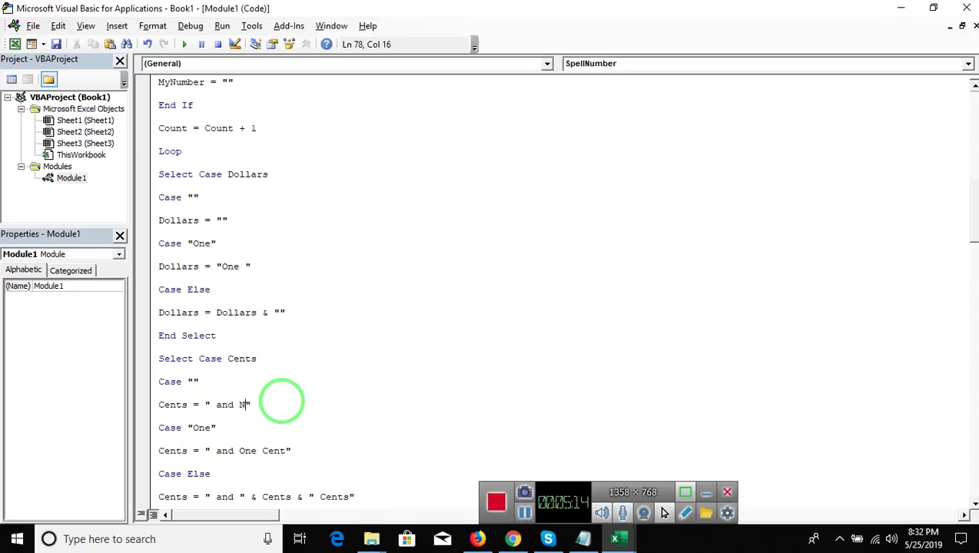
key(BackSpace)
key(BackSpace)
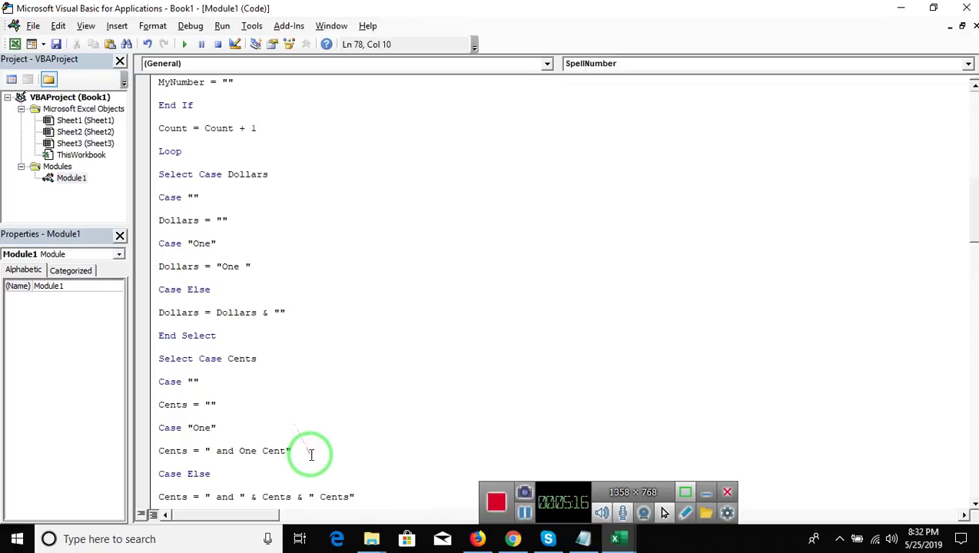
double_click(278, 452)
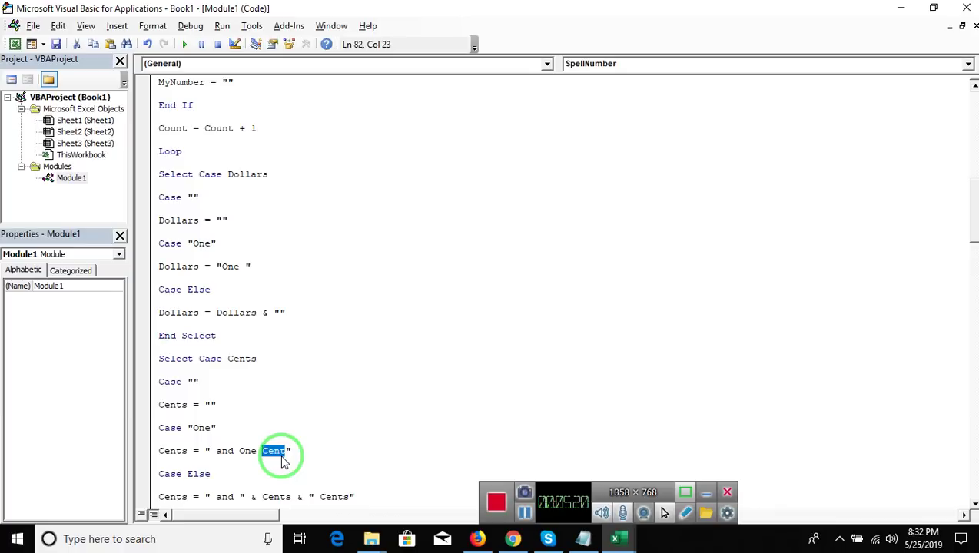
key(BackSpace)
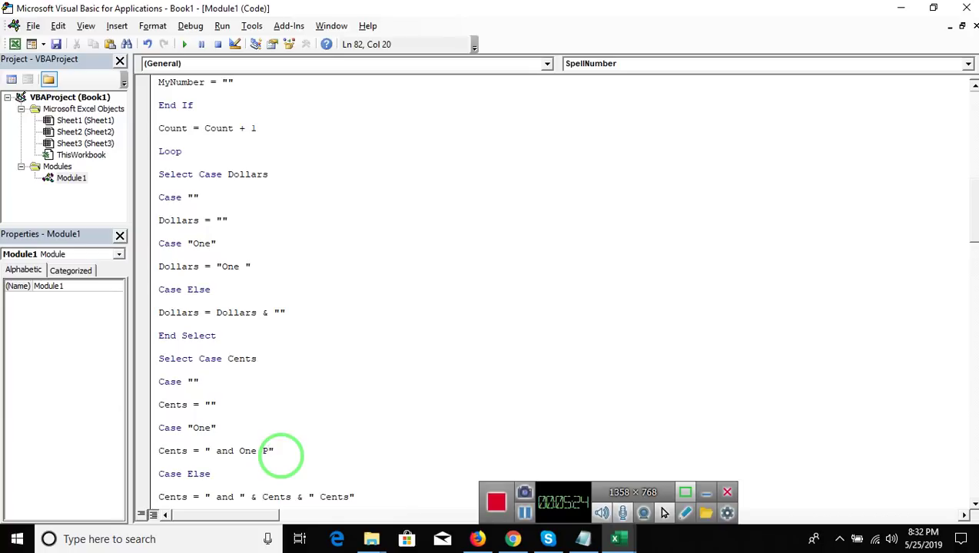
text(aise)
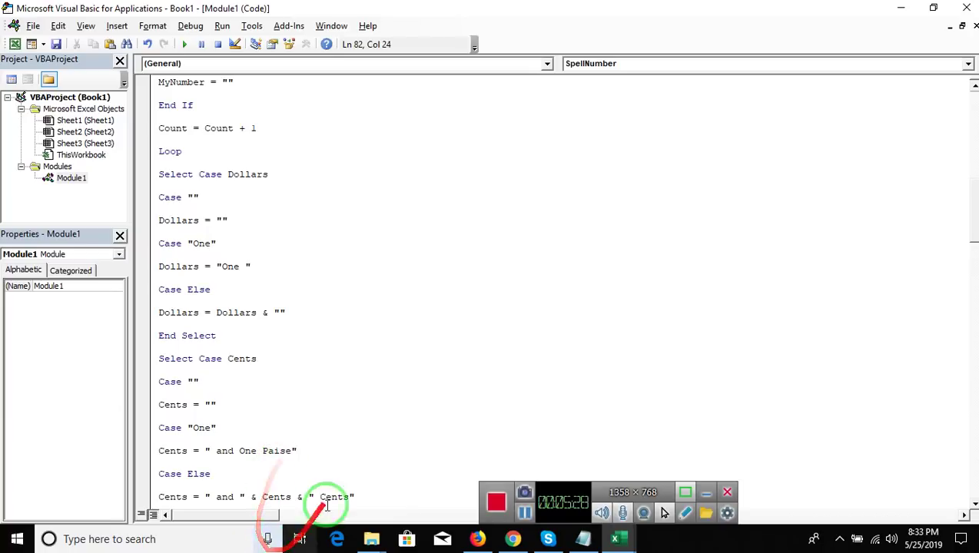
drag(320, 497, 344, 498)
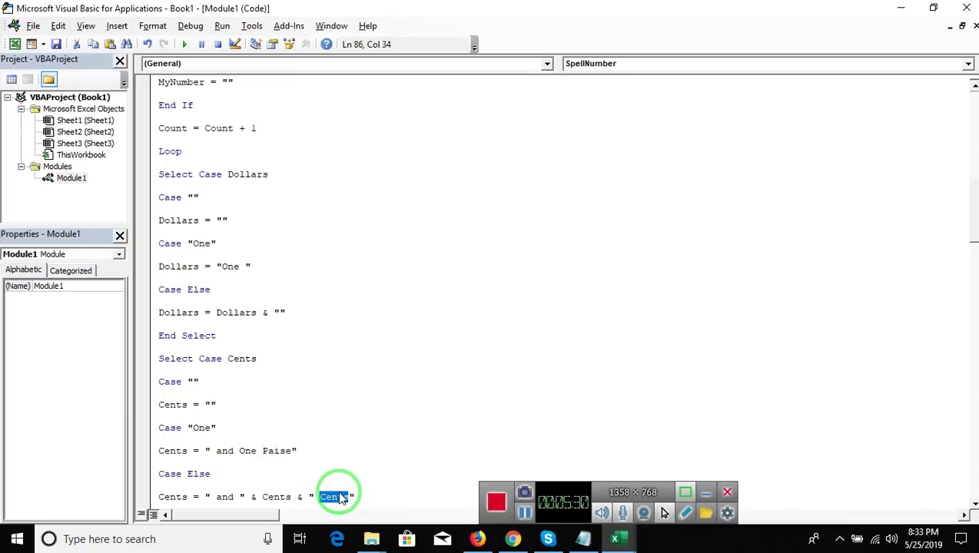
text(Paise)
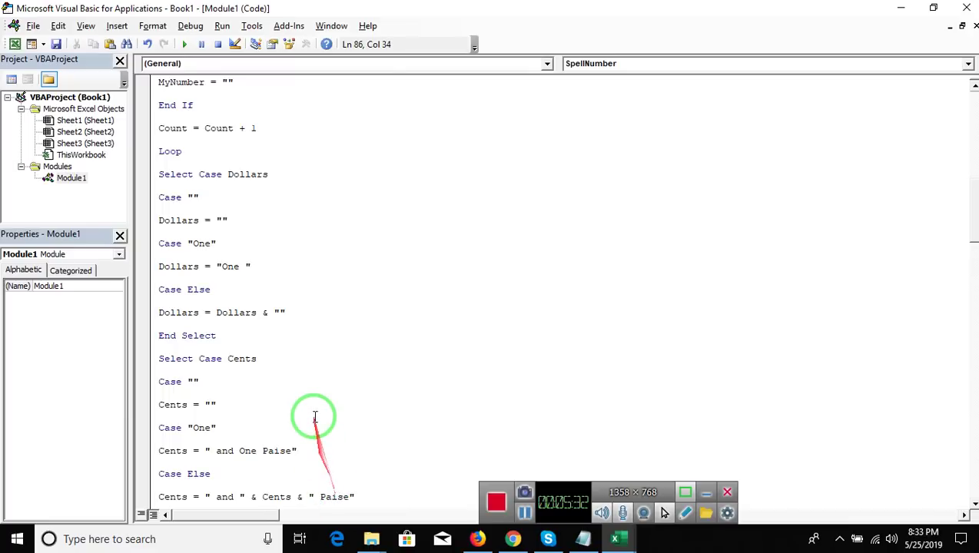
- Fill the emptied dollar labels with 'Rupee' and 'Rupees'
click(315, 417)
click(280, 313)
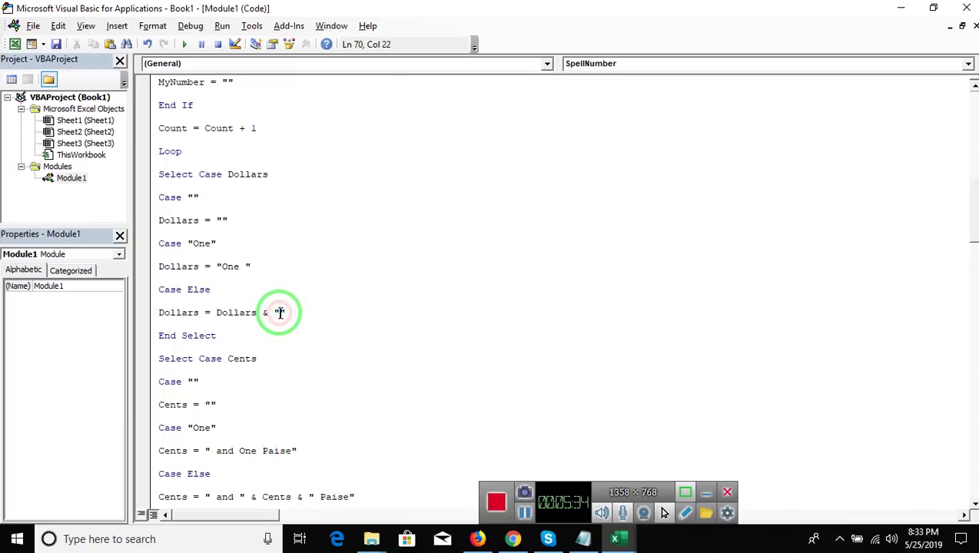
text(Rup)
text(ees)
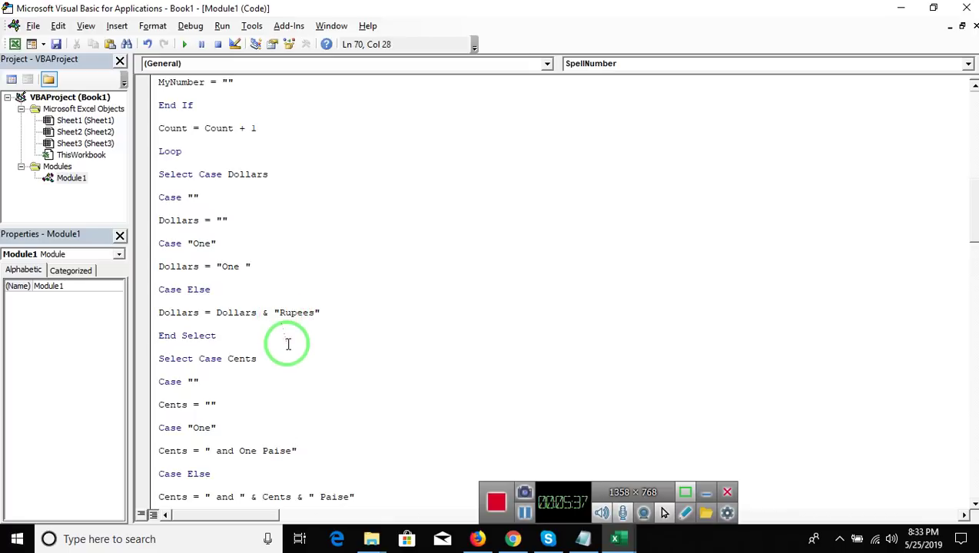
click(286, 347)
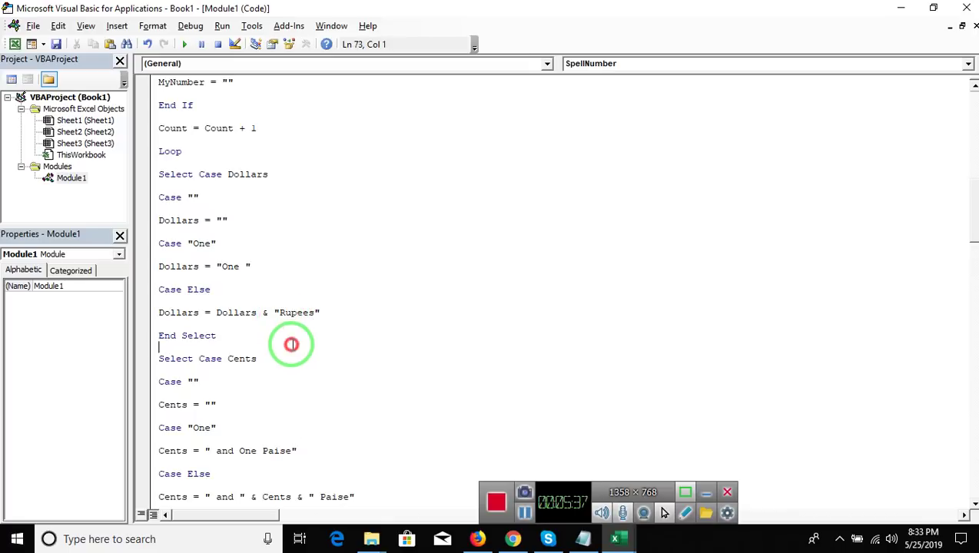
click(242, 266)
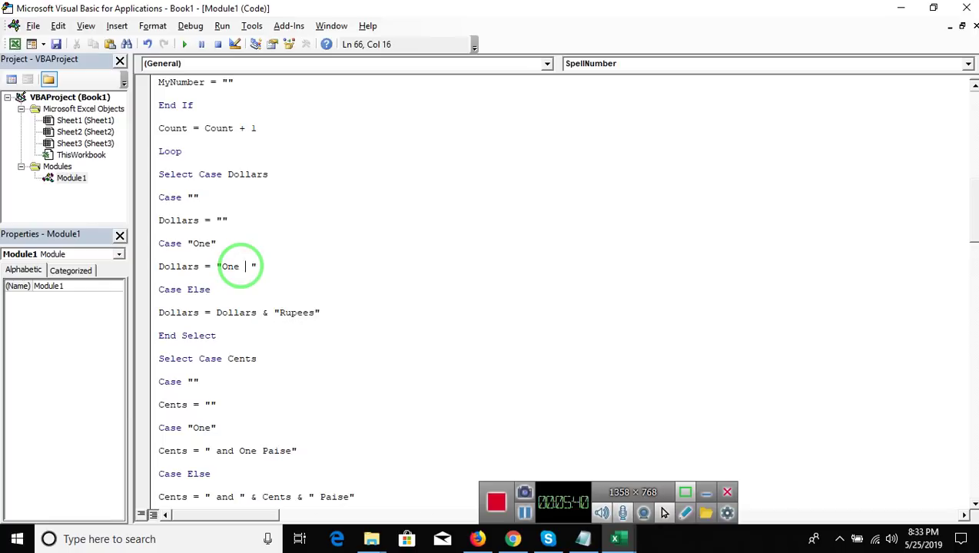
text(Rup)
text(ees)
- Re-enter A3 in Excel so it recalculates with the new Rupees wording
key(Down)
key(alt+Tab)
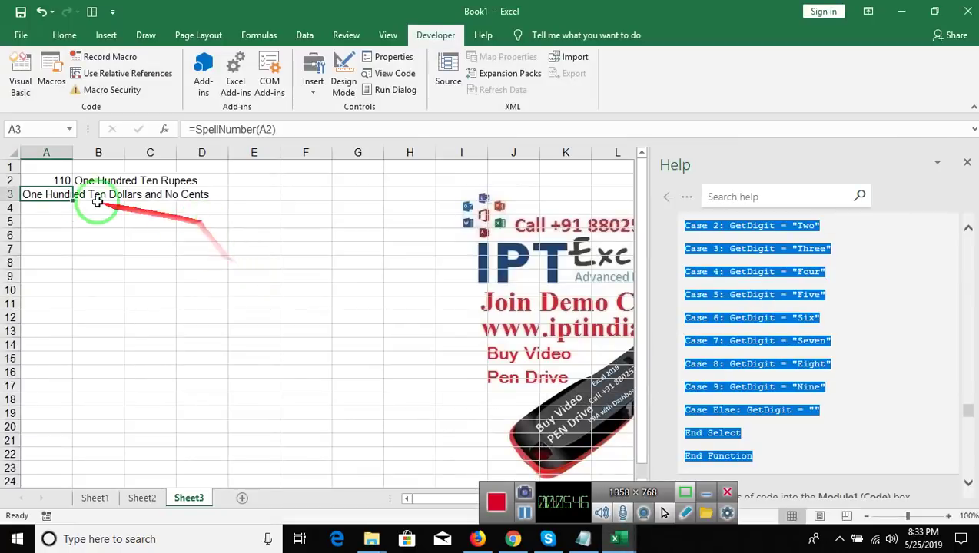
double_click(61, 194)
key(Return)
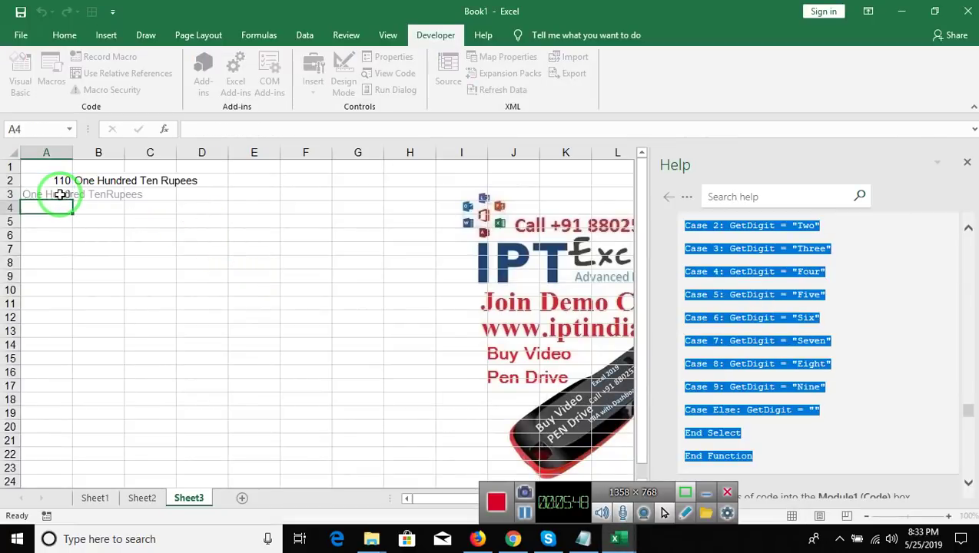
key(Return)
key(Up)
key(Up)
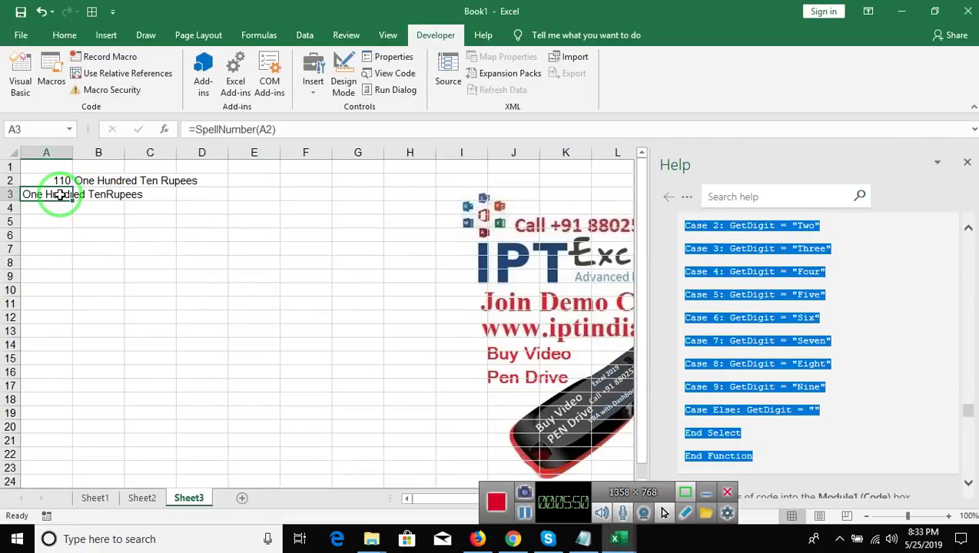
- Add a space before 'Rupees' in the code and recalculate A3 to read One Hundred Ten Rupees
key(alt+Tab)
click(280, 312)
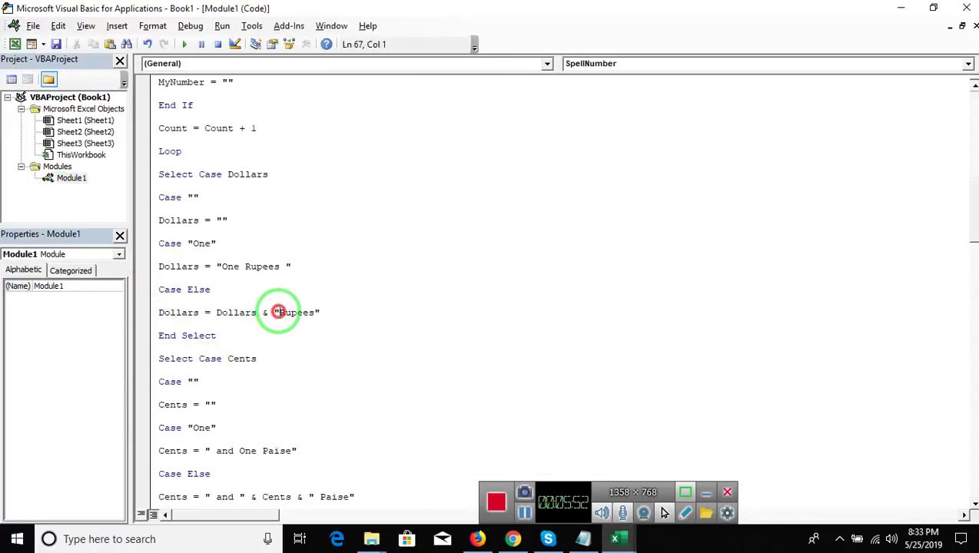
key(alt+Tab)
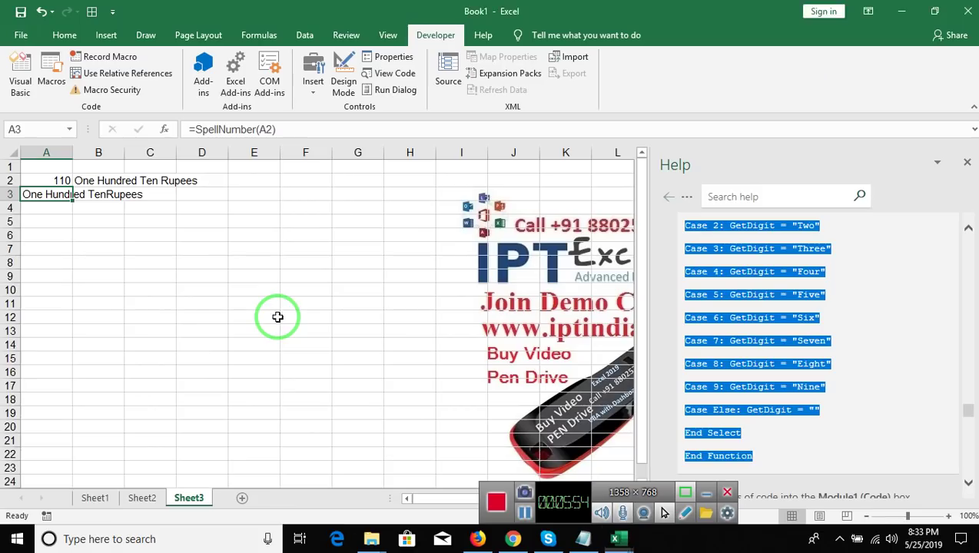
double_click(47, 193)
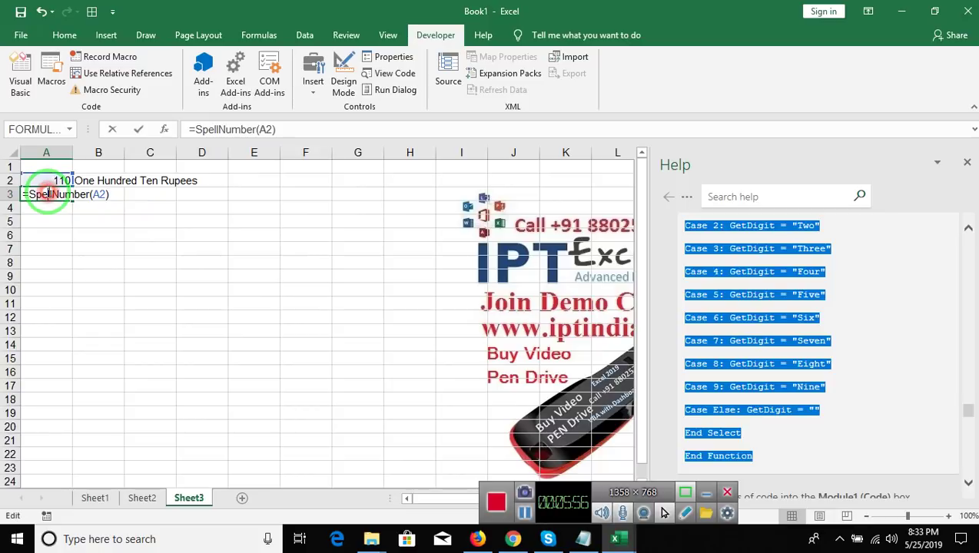
key(Return)
key(Return)
key(Return)
key(Down)
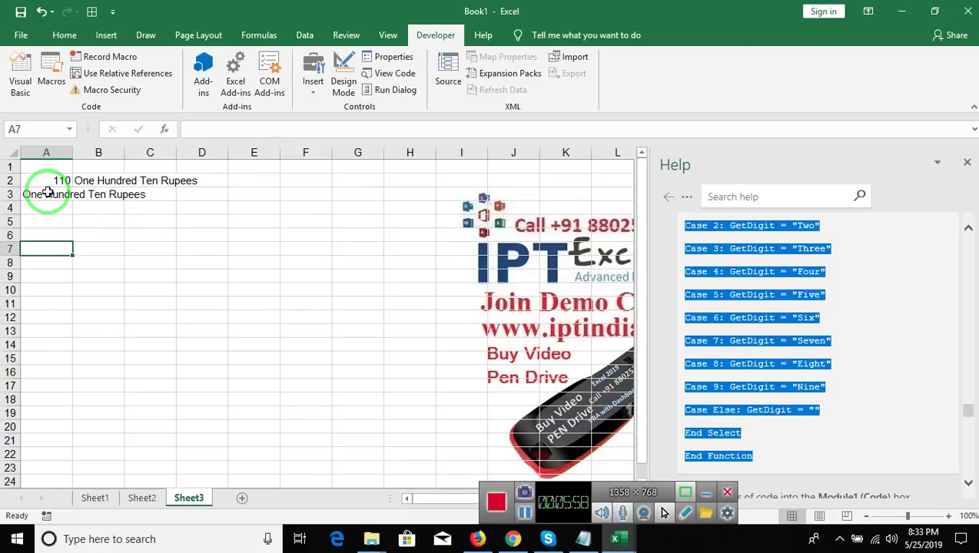
key(Down)
key(Up)
key(Up)
key(Up)
key(ctrl+Home)
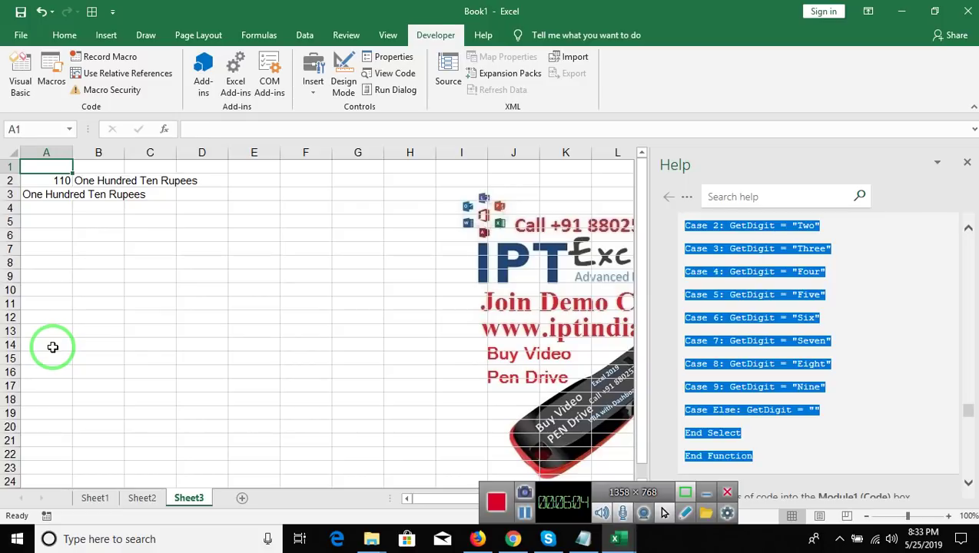
click(67, 198)
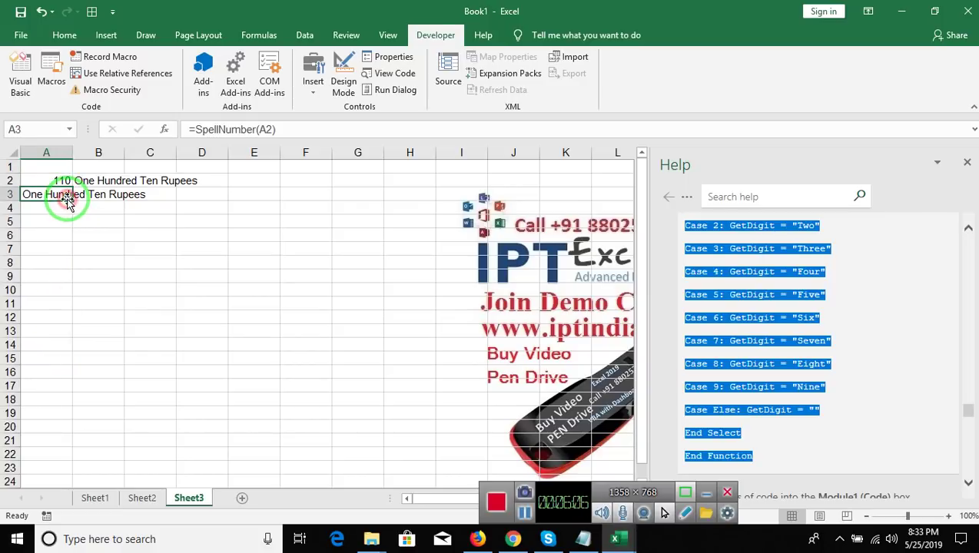
key(alt+F11)
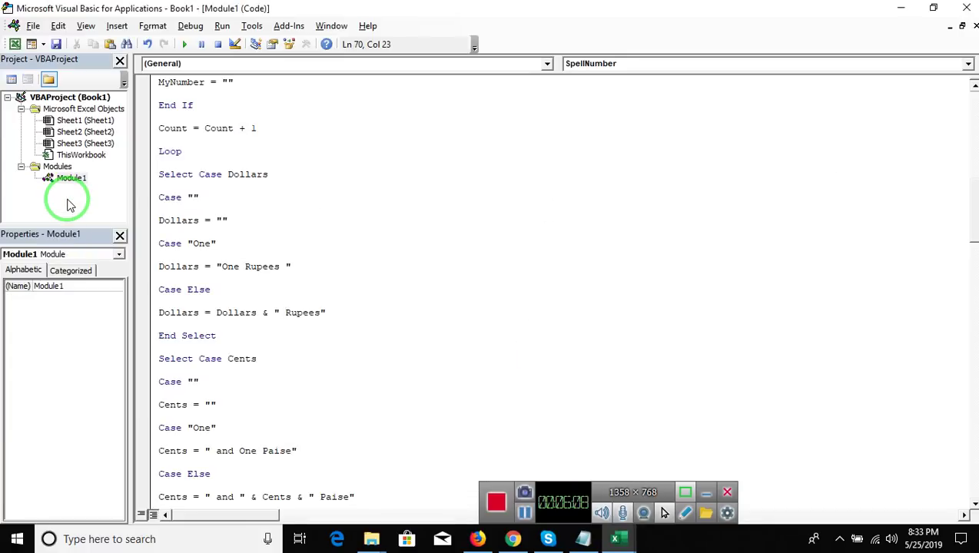
- Move through Module1 from the end of SpellNumber down through GetHundreds, GetTens and GetDigit
key(ctrl+a)
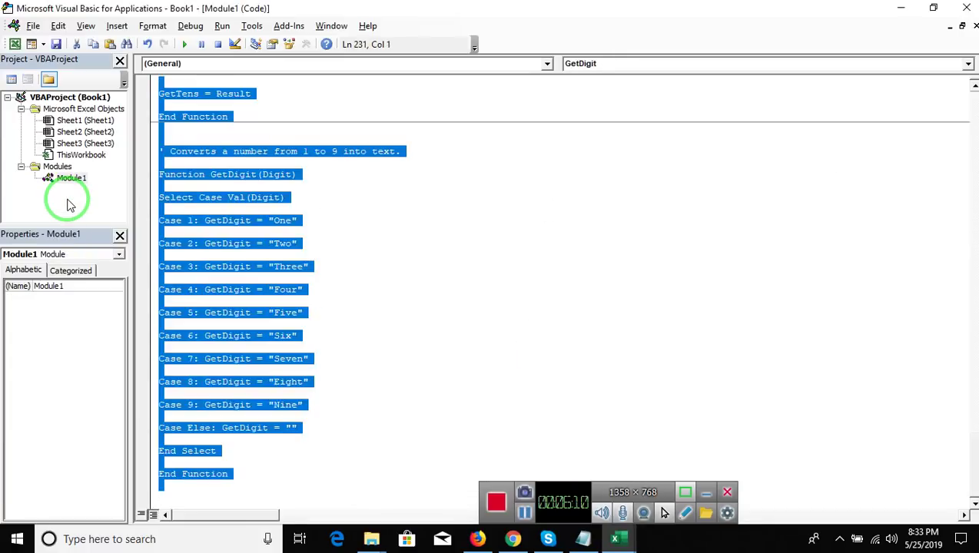
click(161, 492)
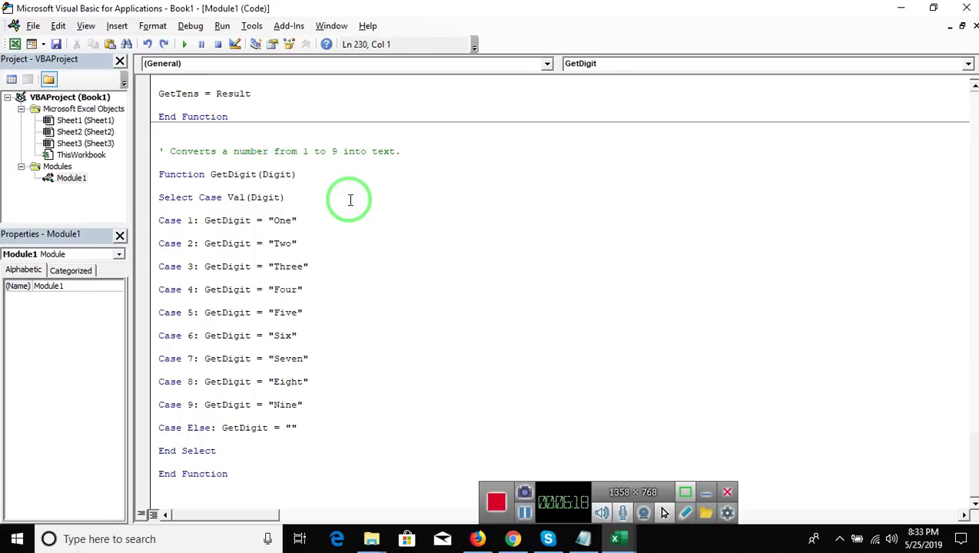
key(ctrl+z)
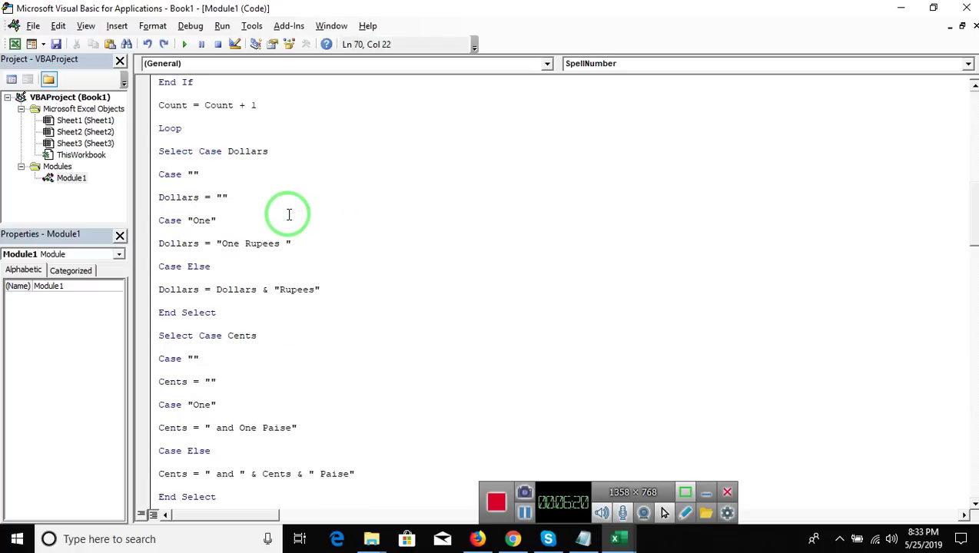
key(Down)
key(Down)
key(Down)
key(Down)
key(Down)
key(Down)
key(Down)
key(Down)
key(Down)
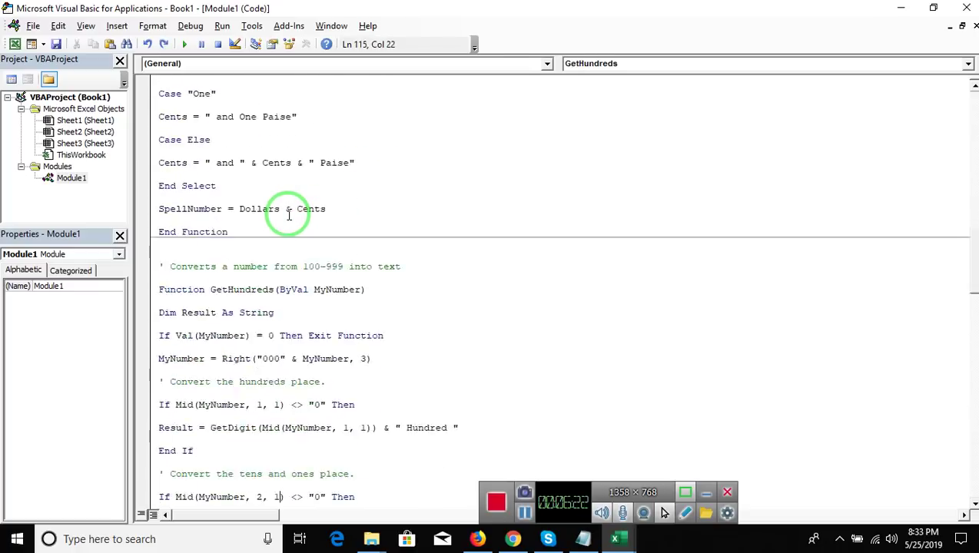
key(Down)
key(Down)
key(Down)
key(Down)
key(Down)
key(Down)
key(Up)
key(Up)
key(Up)
key(Up)
key(Up)
key(Up)
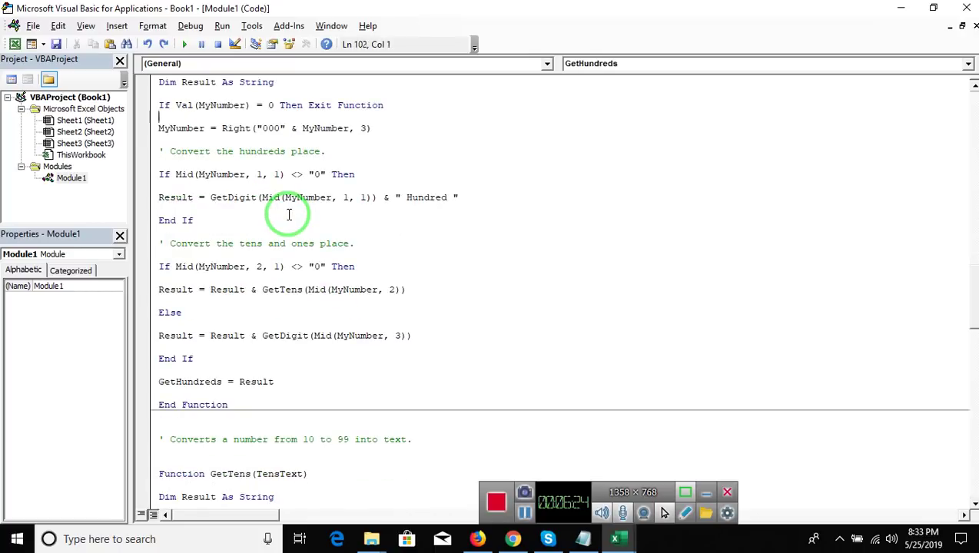
key(Up)
key(Up)
key(Up)
key(End)
key(Down)
key(Down)
key(Down)
key(Down)
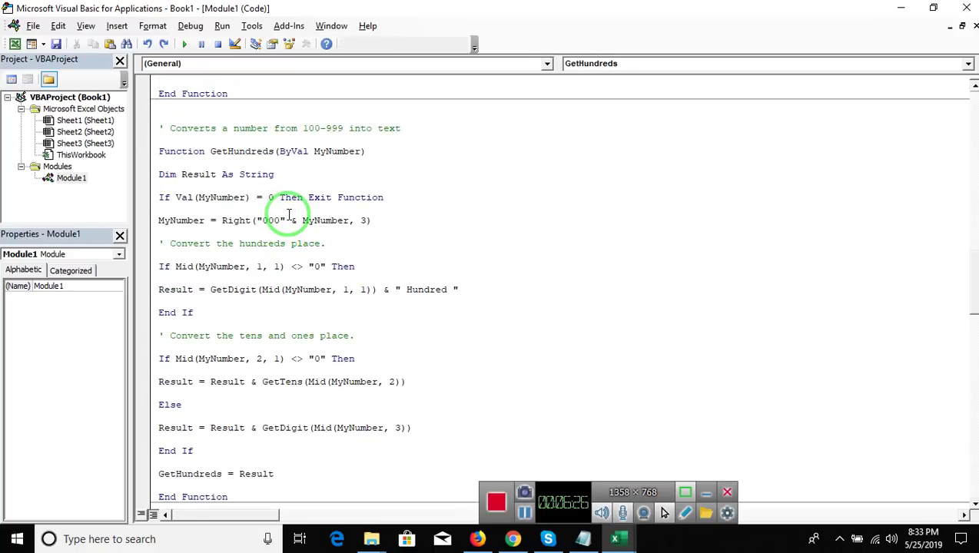
key(Down)
key(Down)
key(Down)
key(Down)
key(Down)
key(Down)
key(Down)
key(Down)
key(Down)
key(Down)
key(Down)
key(Down)
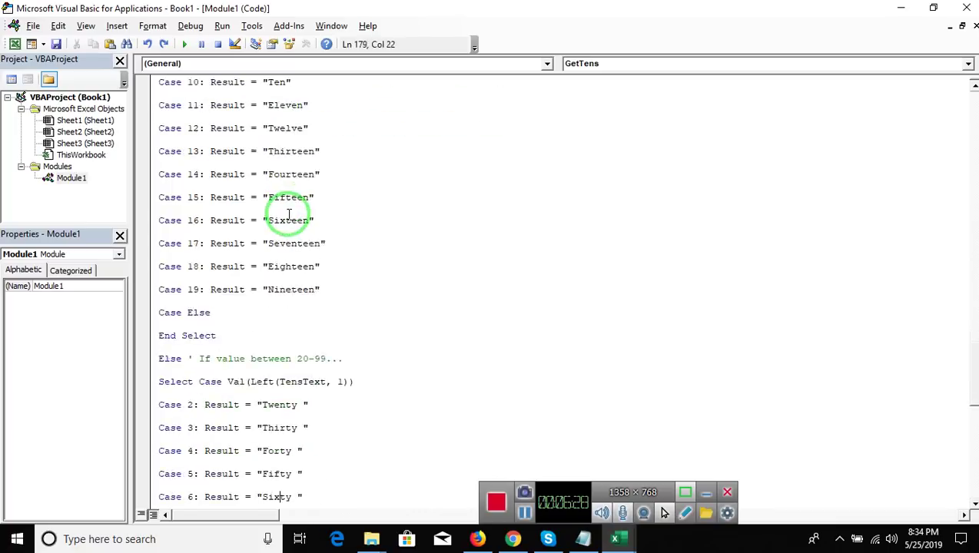
key(Down)
key(Down)
key(Down)
key(Down)
key(Down)
key(Down)
key(Down)
key(Down)
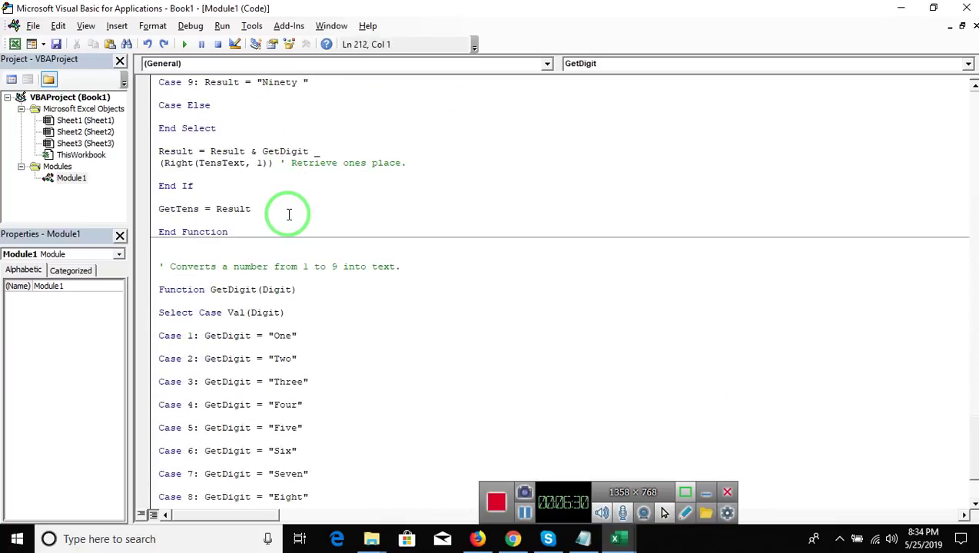
key(Down)
key(Down)
key(Down)
key(Down)
key(Down)
key(Down)
key(Down)
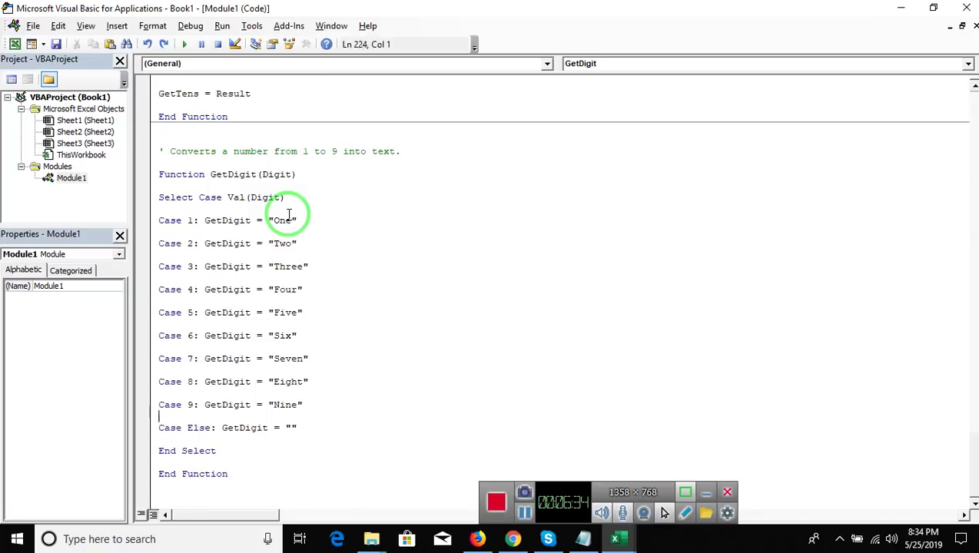
key(Up)
key(Up)
key(Up)
key(Up)
key(Up)
key(Up)
key(Down)
key(Down)
key(Down)
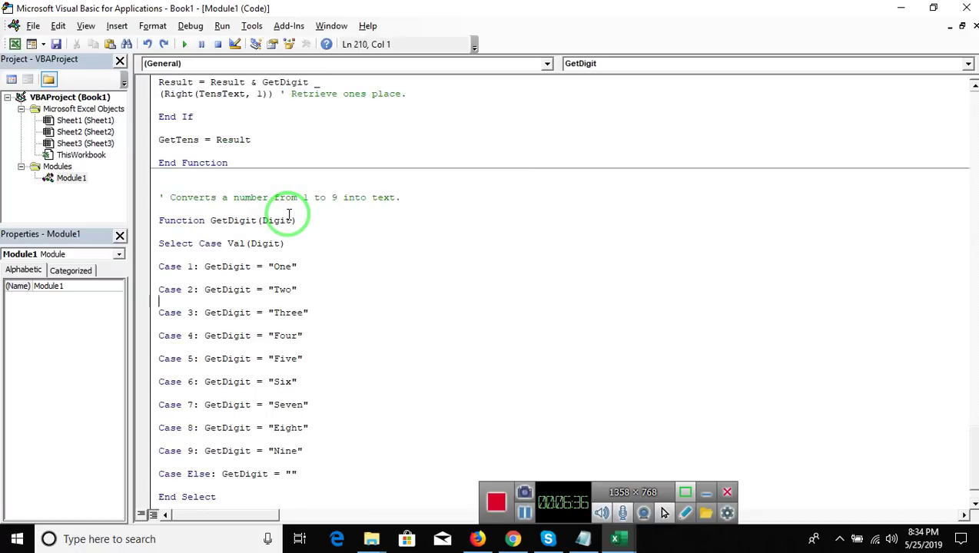
key(Down)
key(Down)
key(Down)
key(Down)
key(Down)
key(Down)
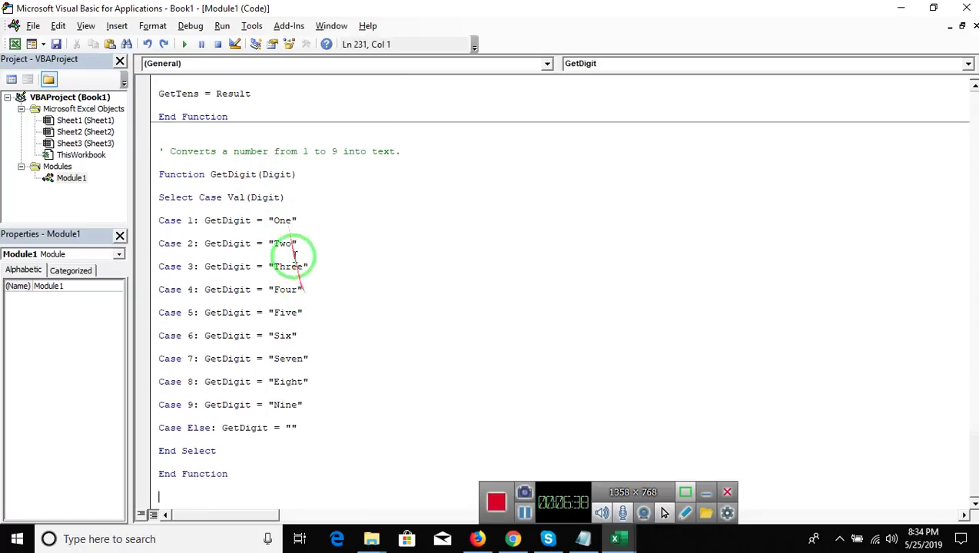
- Point out GetDigit's One, Four, Five and Nine cases, then scroll back up through the code
click(286, 233)
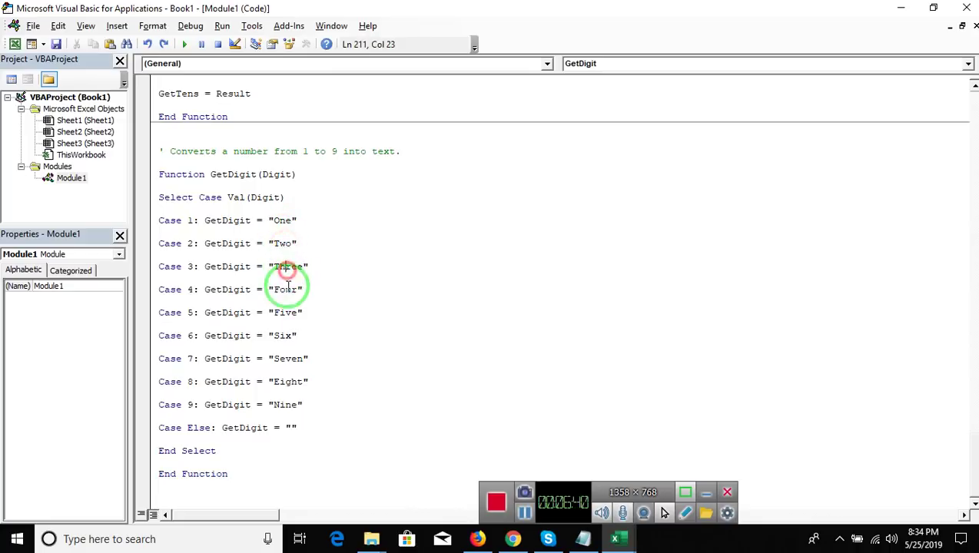
click(287, 301)
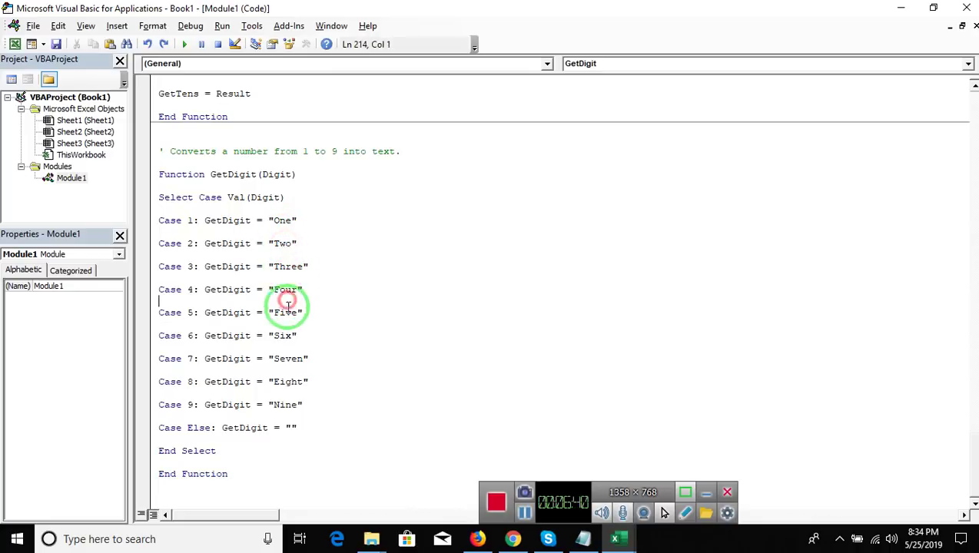
click(286, 382)
click(286, 405)
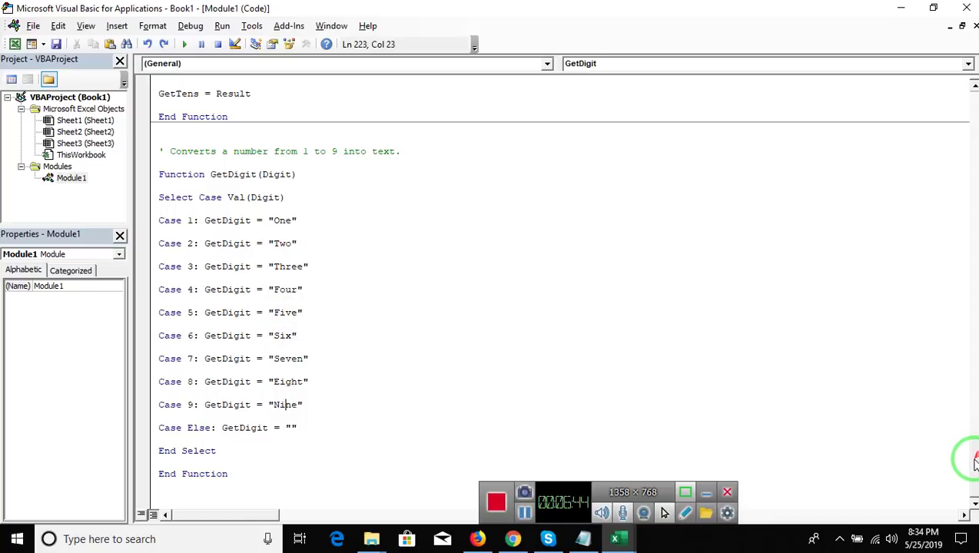
scroll(972, 423, up, 2)
scroll(971, 423, up, 5)
scroll(973, 422, up, 1)
scroll(971, 415, up, 3)
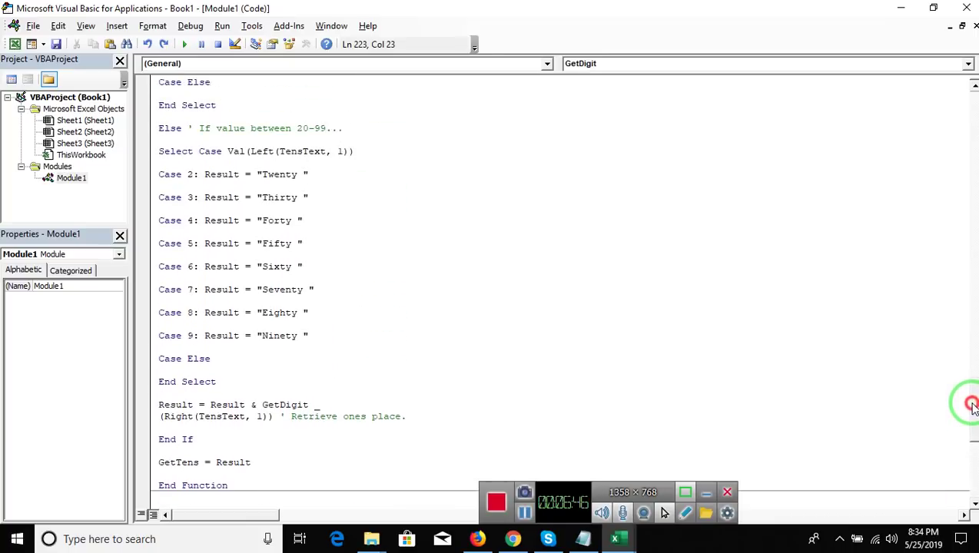
scroll(972, 403, up, 1)
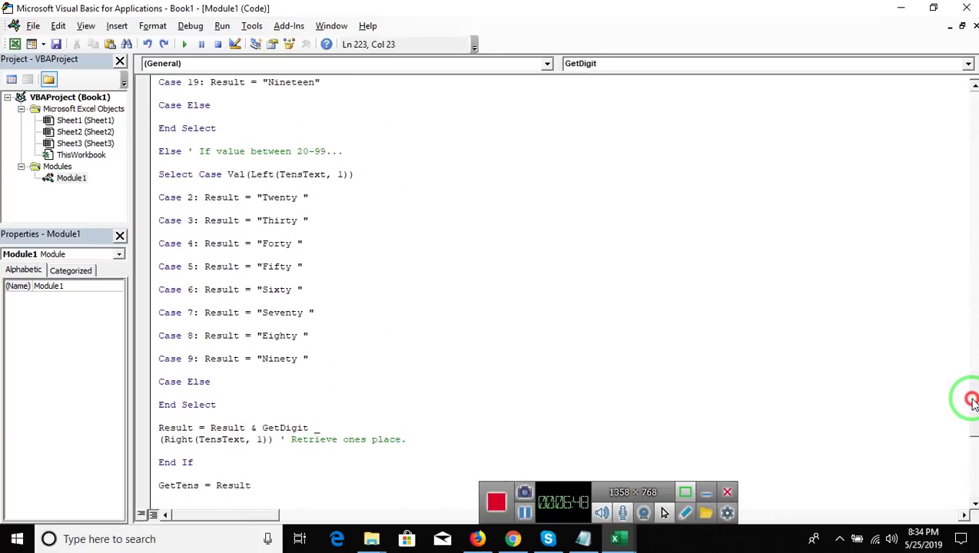
scroll(972, 400, up, 2)
scroll(972, 376, up, 1)
scroll(972, 373, up, 1)
scroll(972, 361, up, 2)
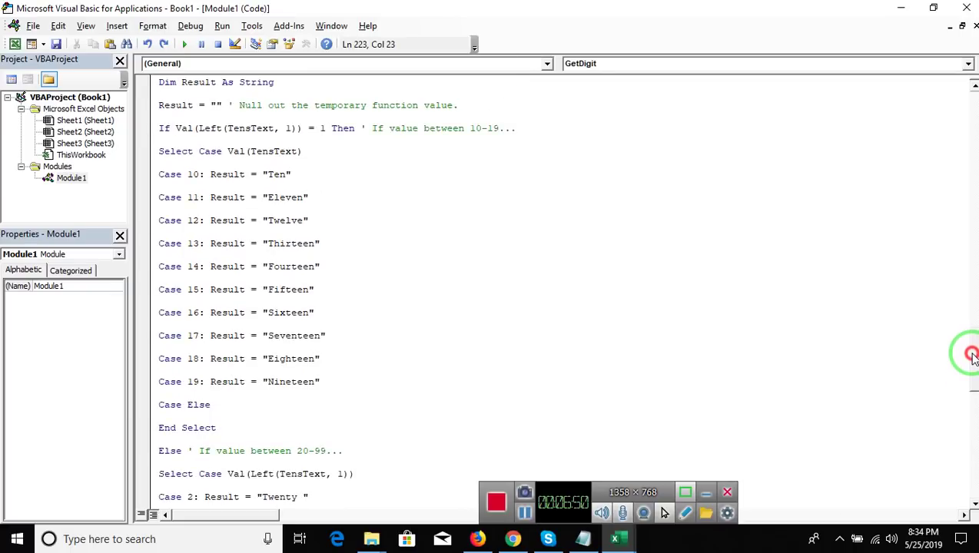
scroll(971, 355, up, 1)
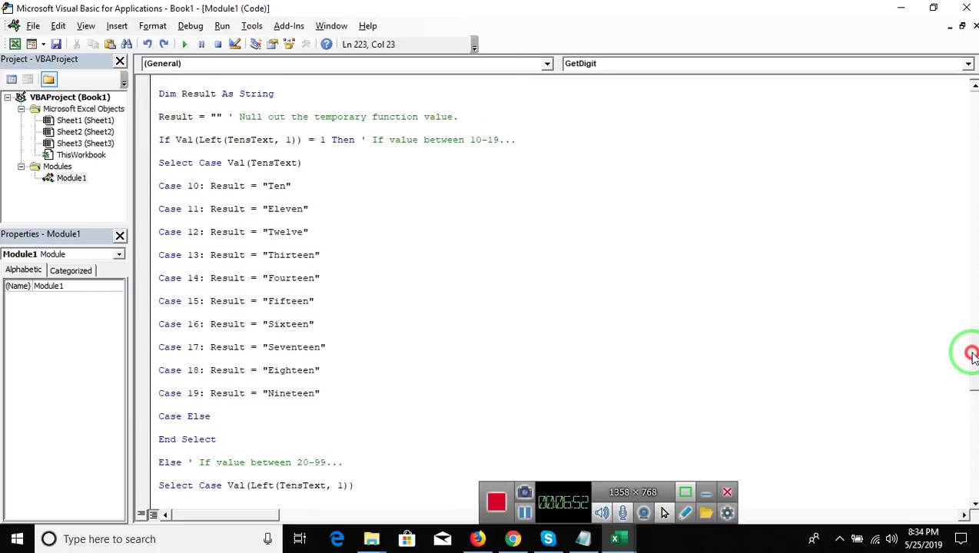
scroll(970, 384, up, 1)
scroll(969, 322, up, 2)
scroll(970, 313, up, 2)
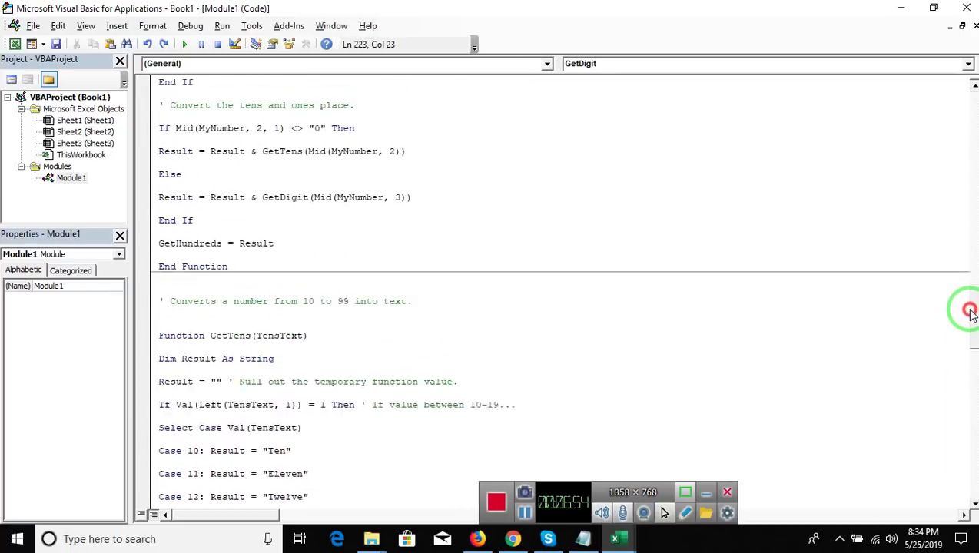
scroll(970, 300, up, 1)
scroll(966, 311, down, 2)
scroll(964, 338, down, 4)
scroll(964, 372, down, 3)
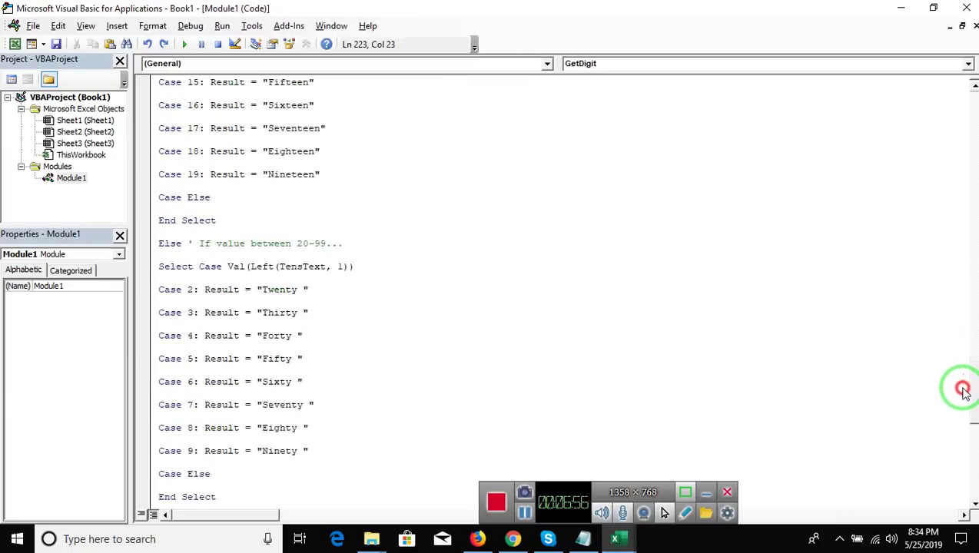
scroll(963, 400, down, 3)
scroll(961, 417, down, 2)
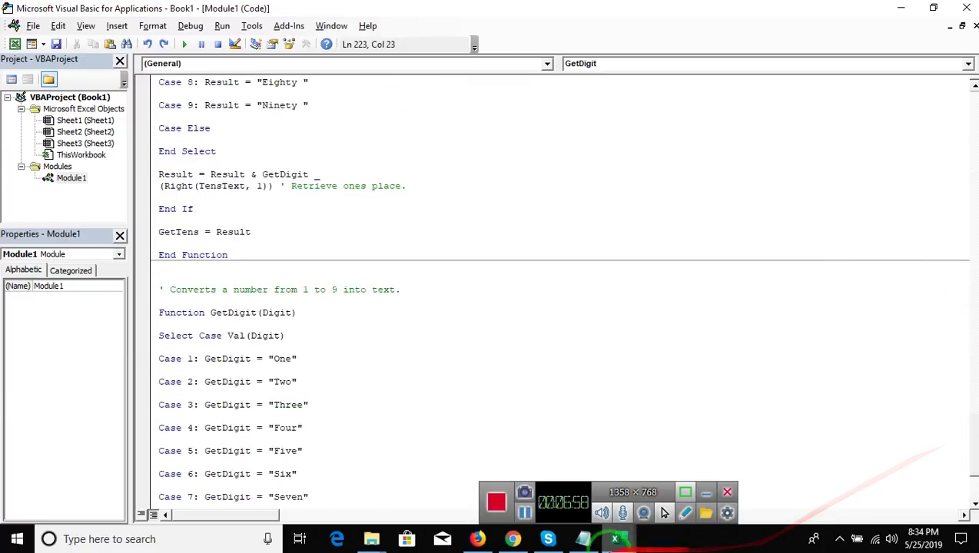
- Recheck the Hindi word for Eleven in Google Translate and the Hindi Font KrutiDev page
click(513, 540)
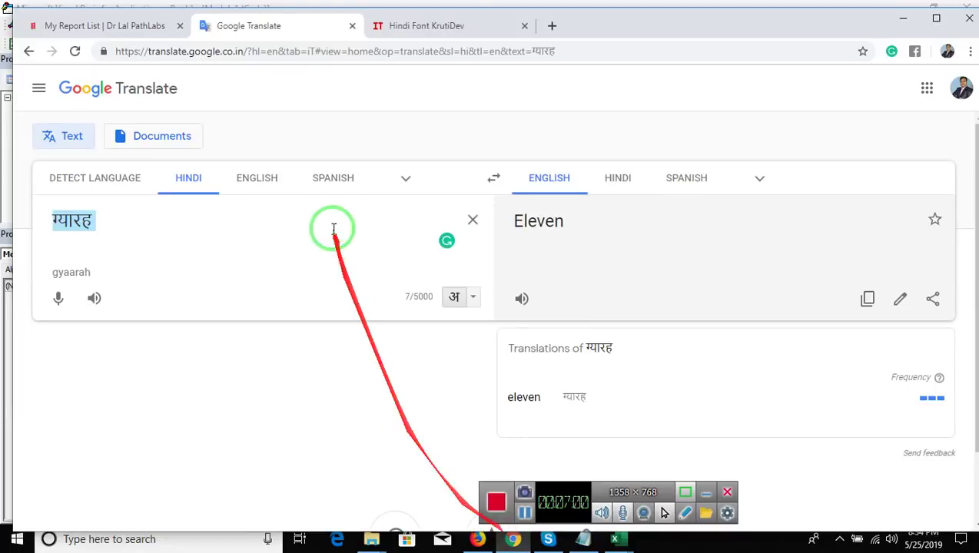
click(451, 28)
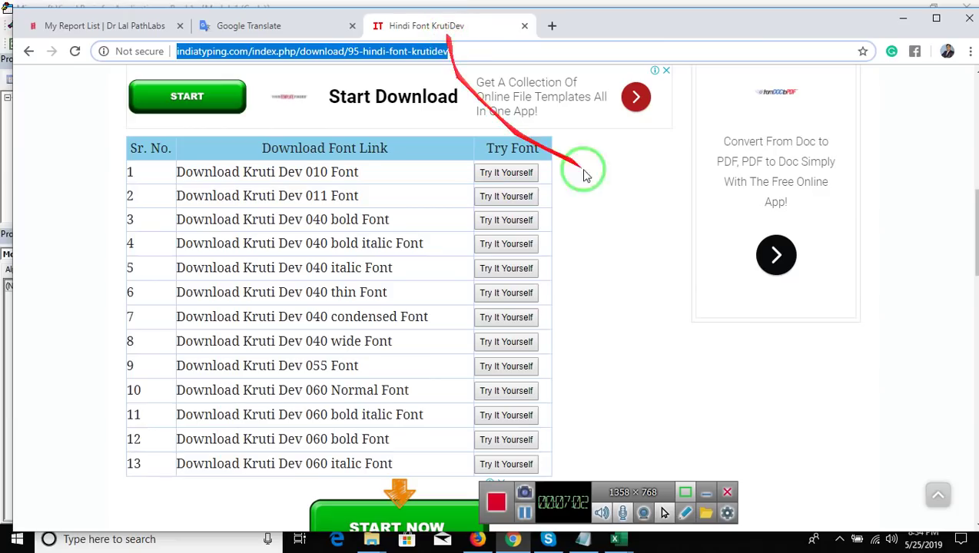
mouse_move(969, 240)
mouse_down()
mouse_move(972, 199)
mouse_move(970, 229)
mouse_up()
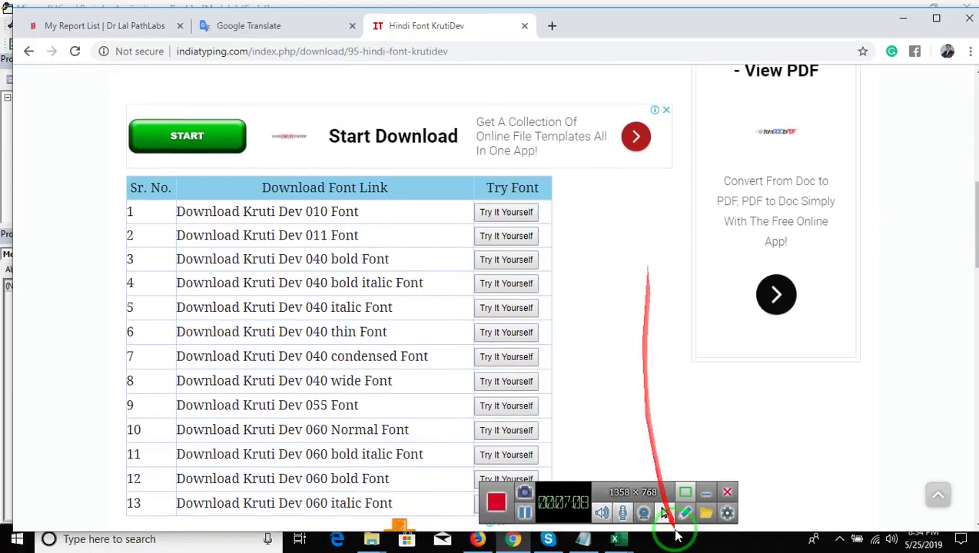
mouse_move(636, 542)
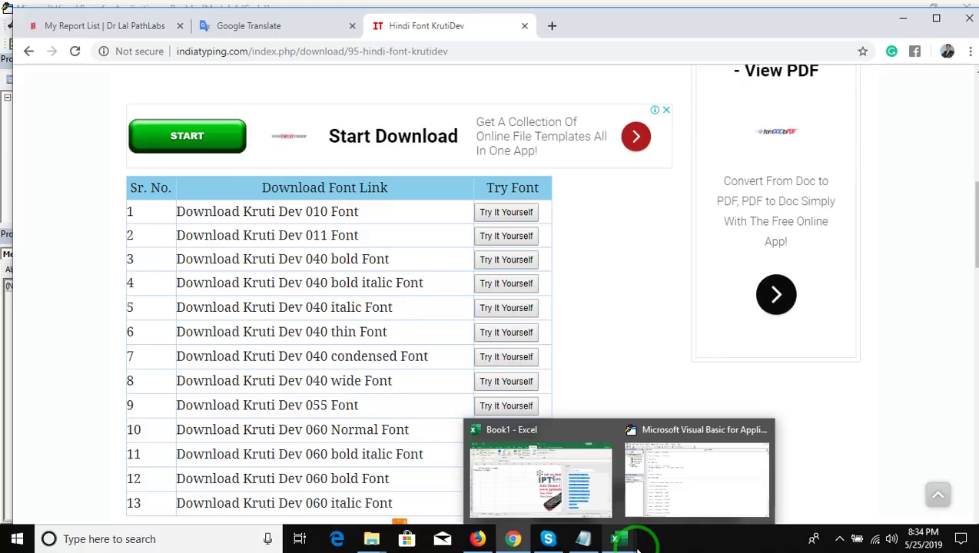
mouse_move(515, 542)
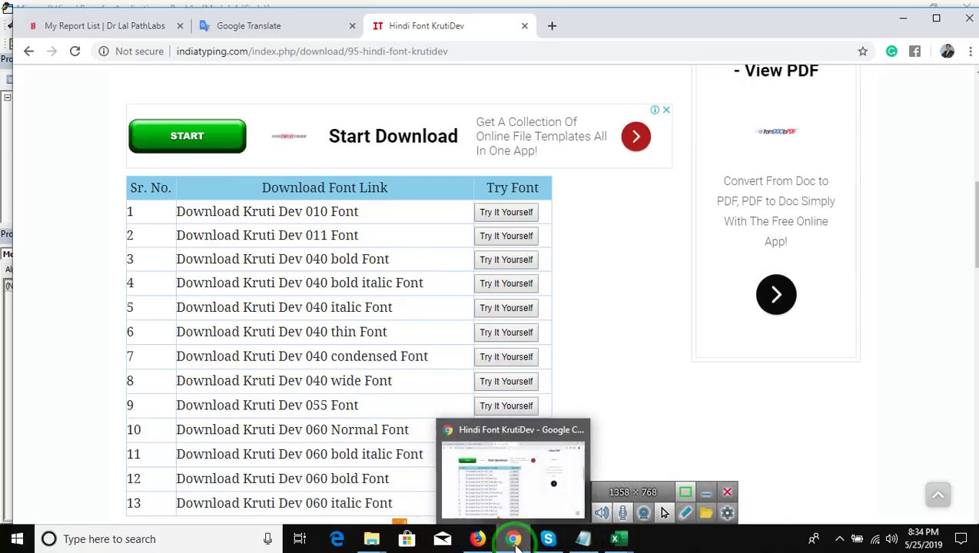
click(278, 43)
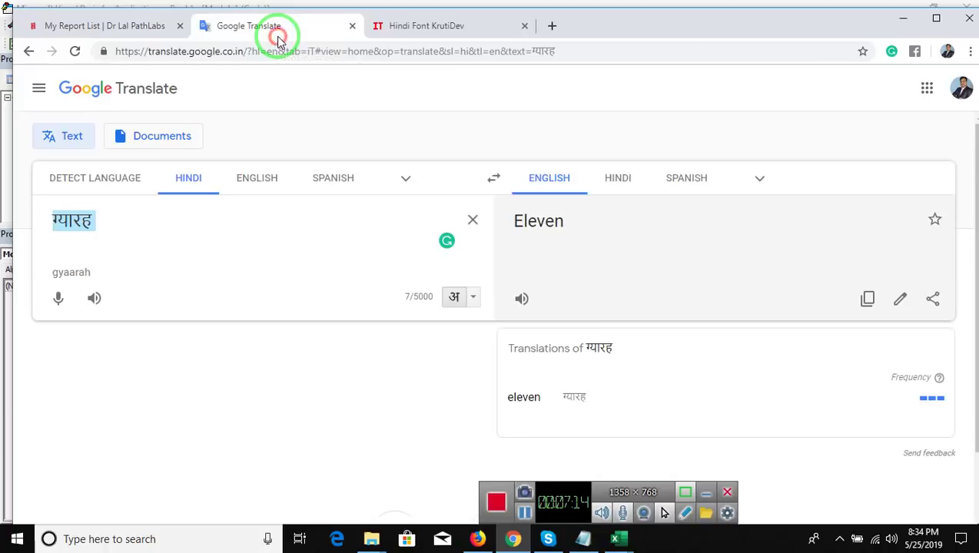
click(449, 25)
- Load Google's home page via 'goo' in the address bar, then switch back to Excel
click(455, 50)
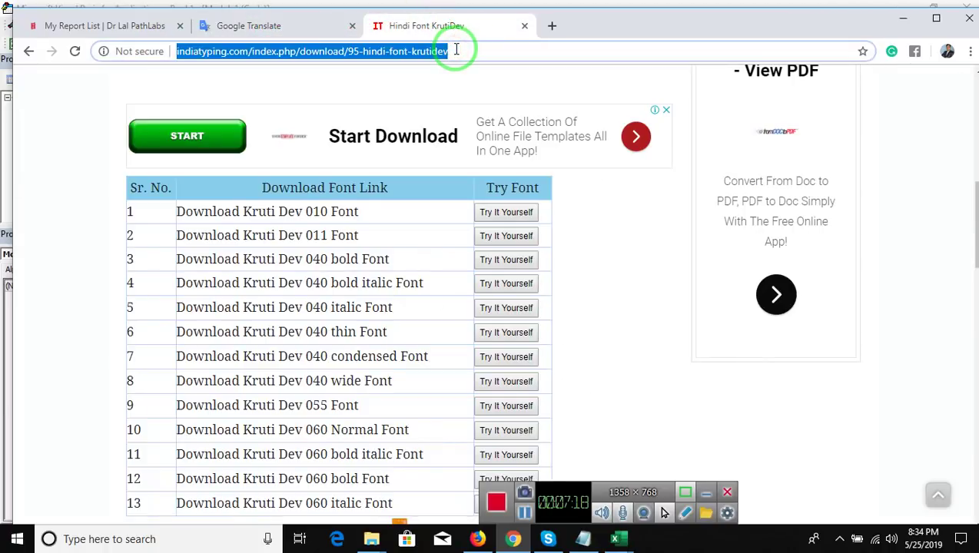
text(goo)
key(Return)
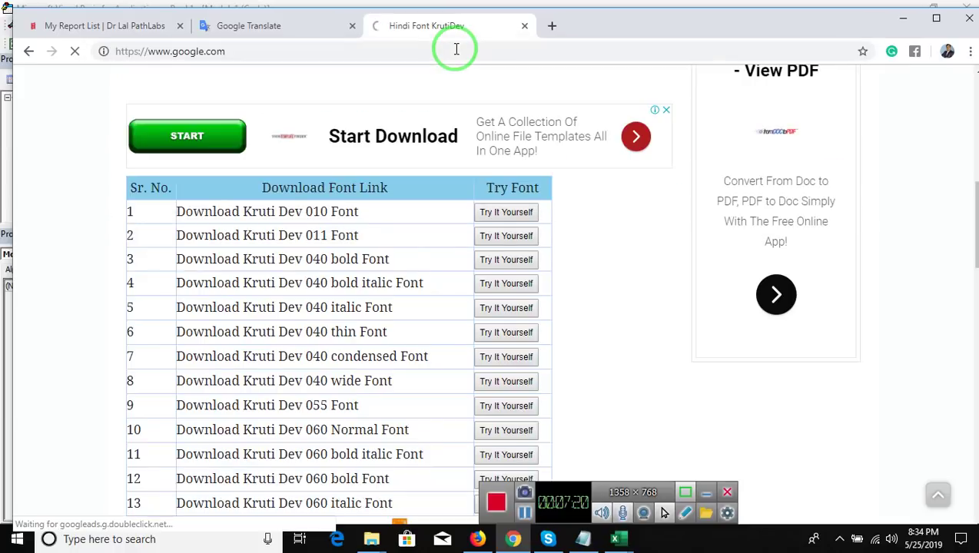
key(alt+Tab)
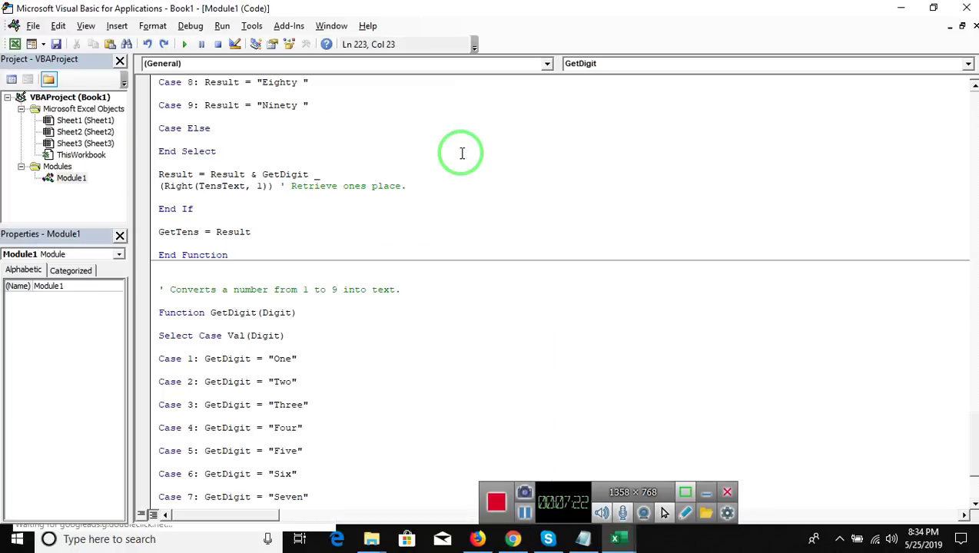
key(alt+Tab)
- Step down Sheet1's Hindi words from H2 and confirm on Home they use Kruti Dev 010
click(461, 158)
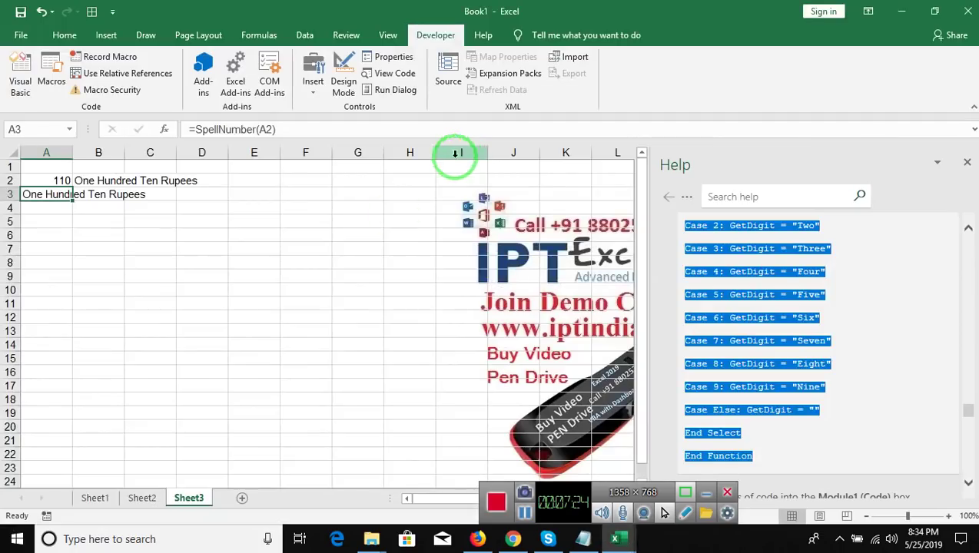
click(153, 506)
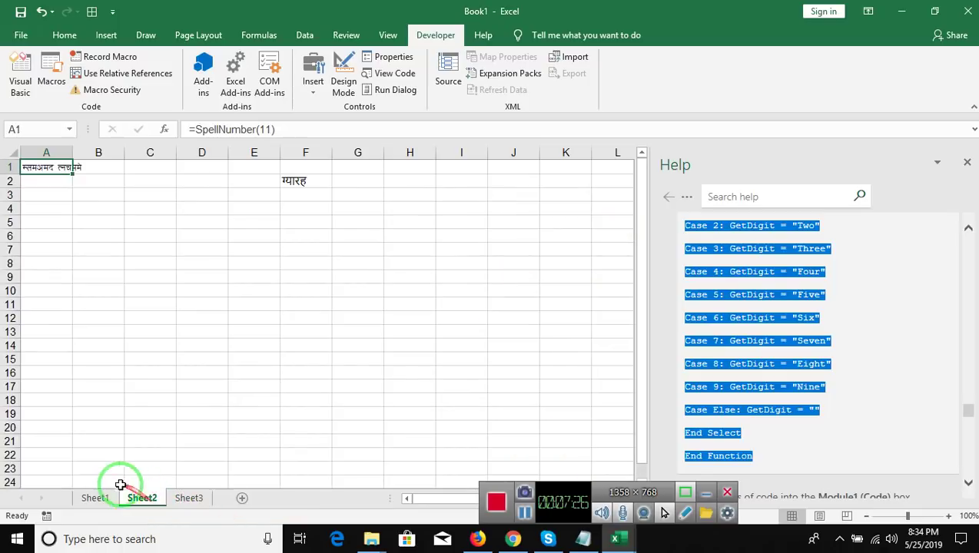
click(97, 498)
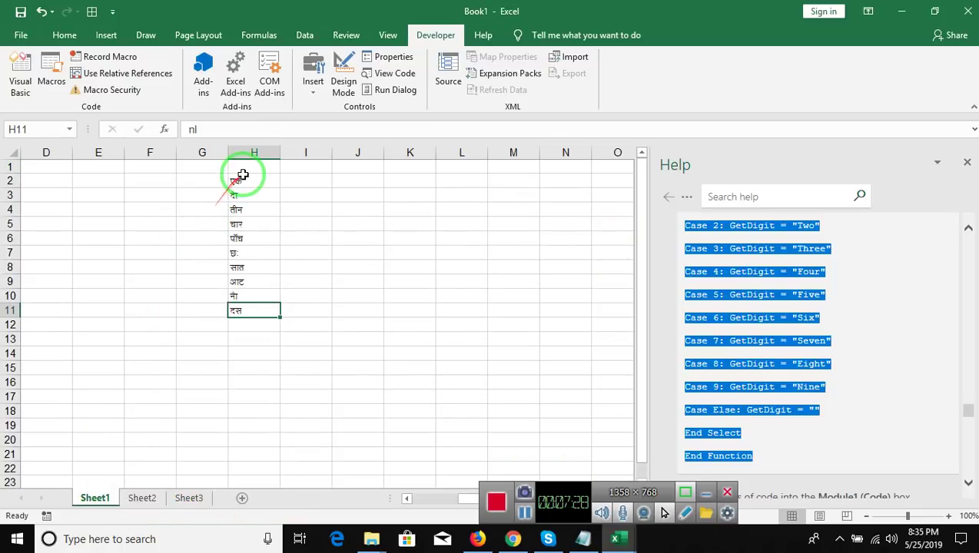
click(245, 176)
key(Down)
key(Down)
key(Down)
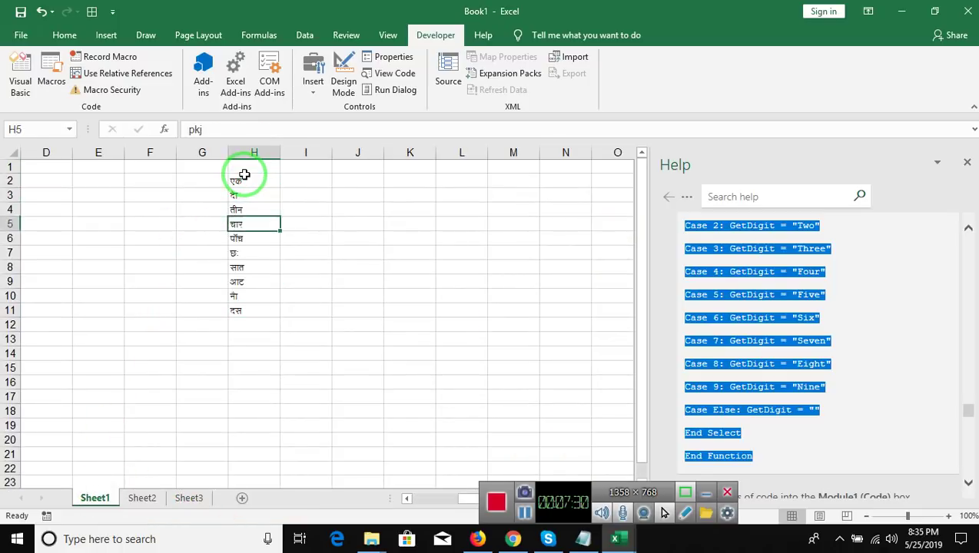
key(Down)
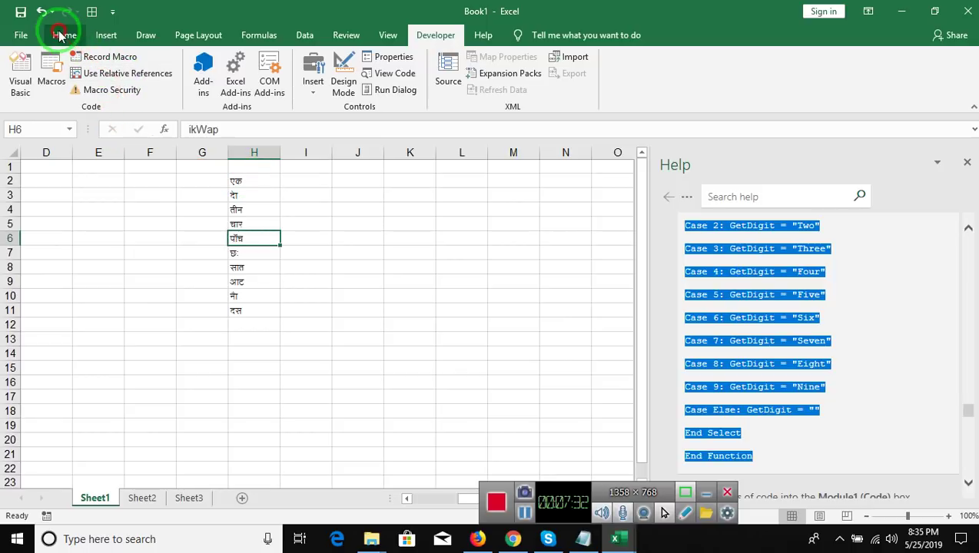
click(63, 36)
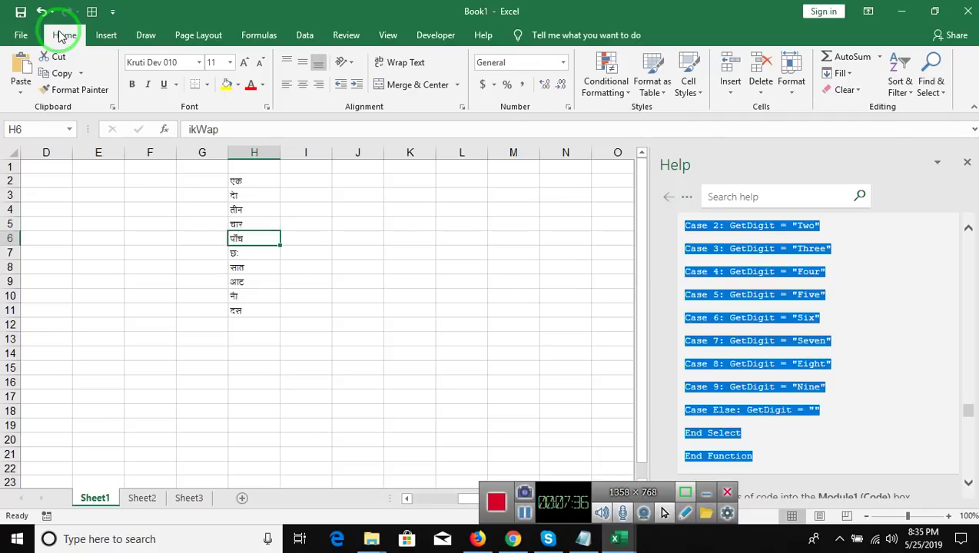
key(Up)
key(Up)
key(Up)
key(Up)
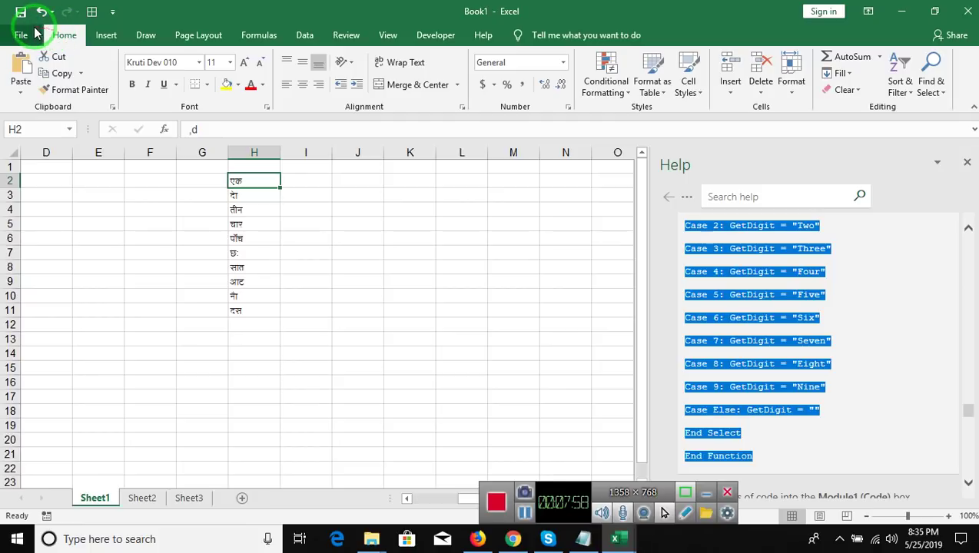
- Open cells H2 and H3 for editing to inspect their underlying Kruti Dev text
double_click(192, 129)
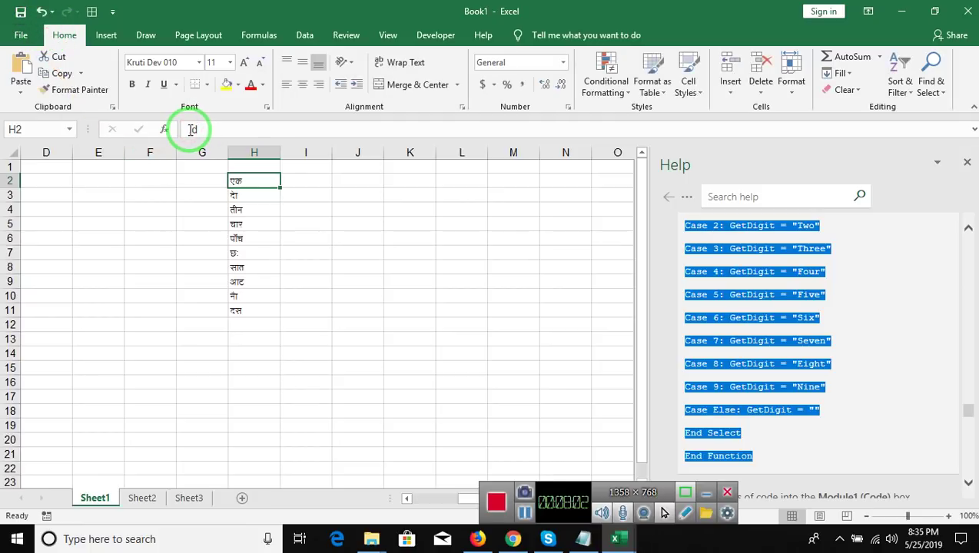
click(261, 196)
double_click(261, 197)
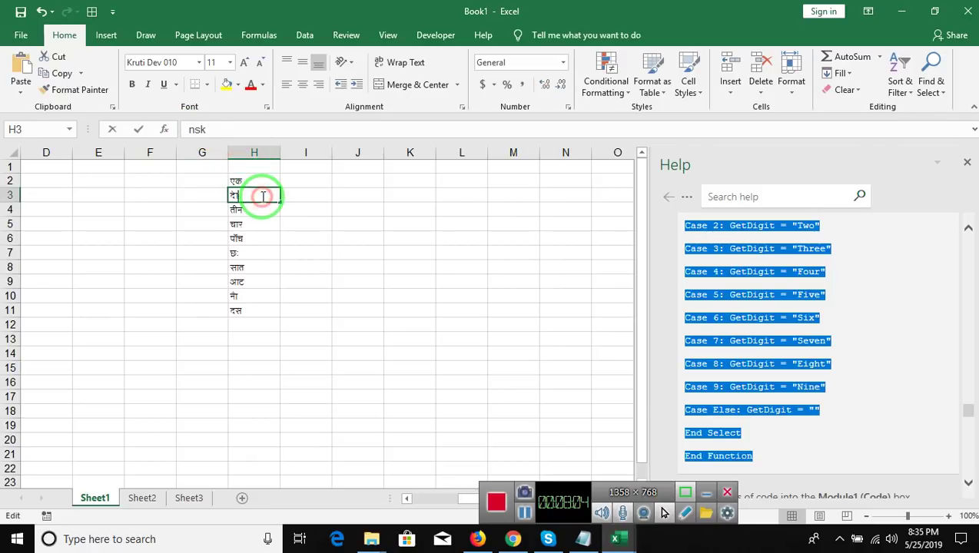
double_click(232, 200)
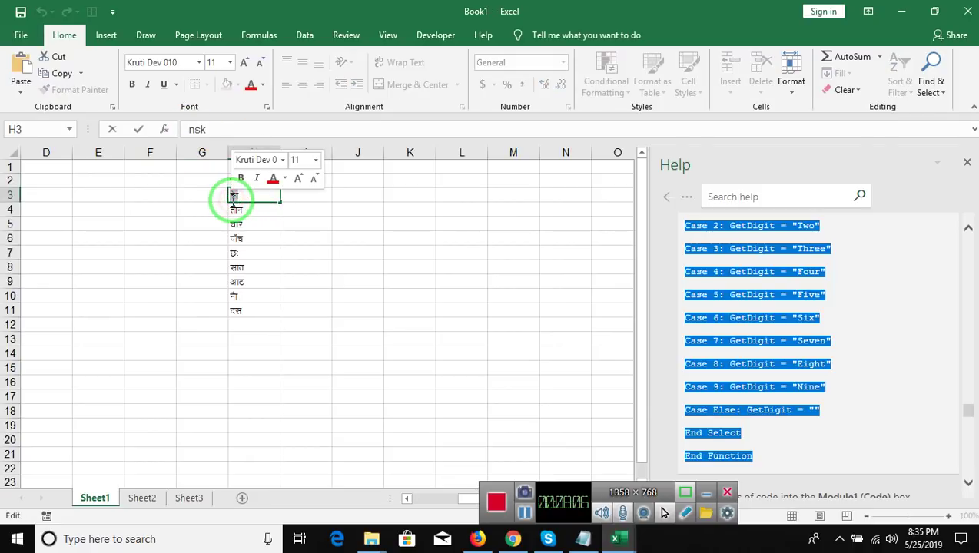
key(Escape)
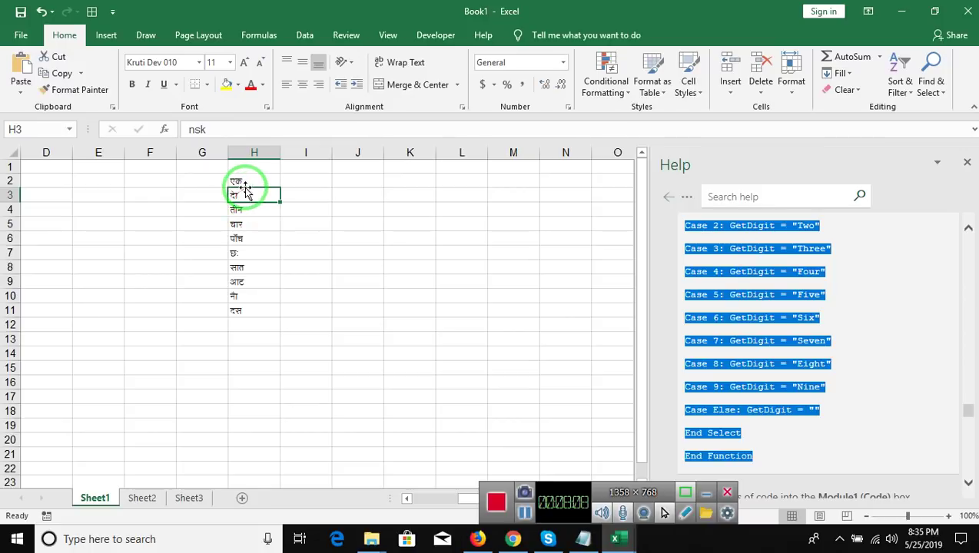
- Select H2's Kruti Dev text ',d' in the formula bar and return to the VBA editor
click(243, 181)
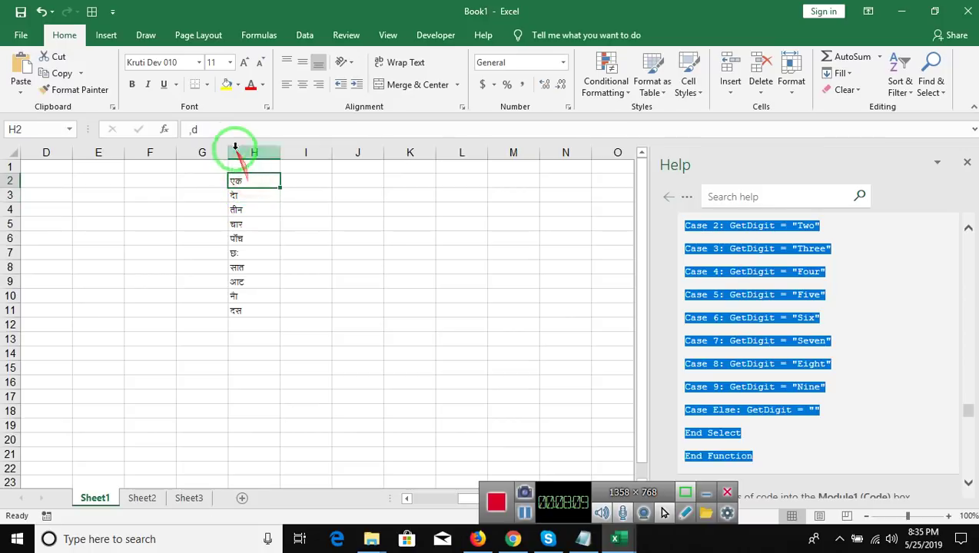
double_click(198, 127)
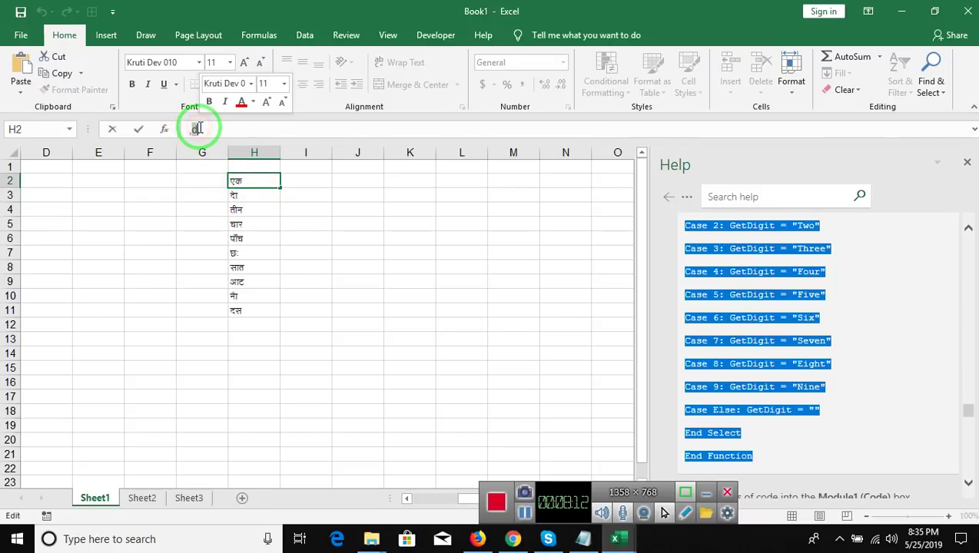
click(193, 127)
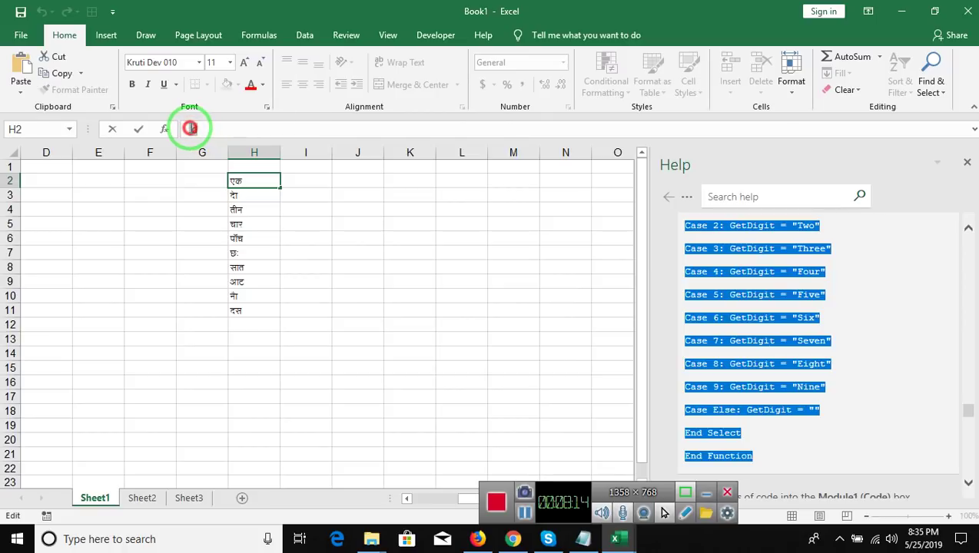
double_click(191, 128)
key(alt+Tab)
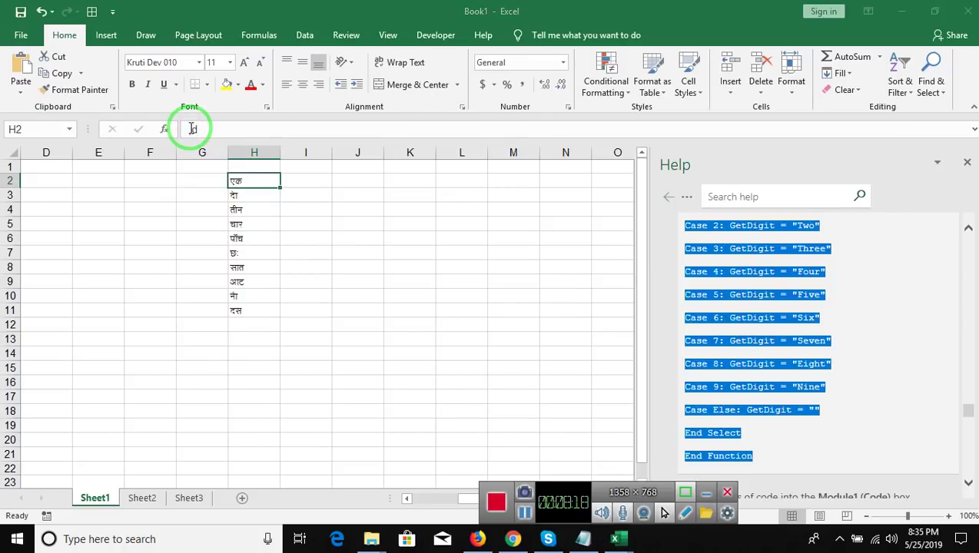
key(alt+Tab)
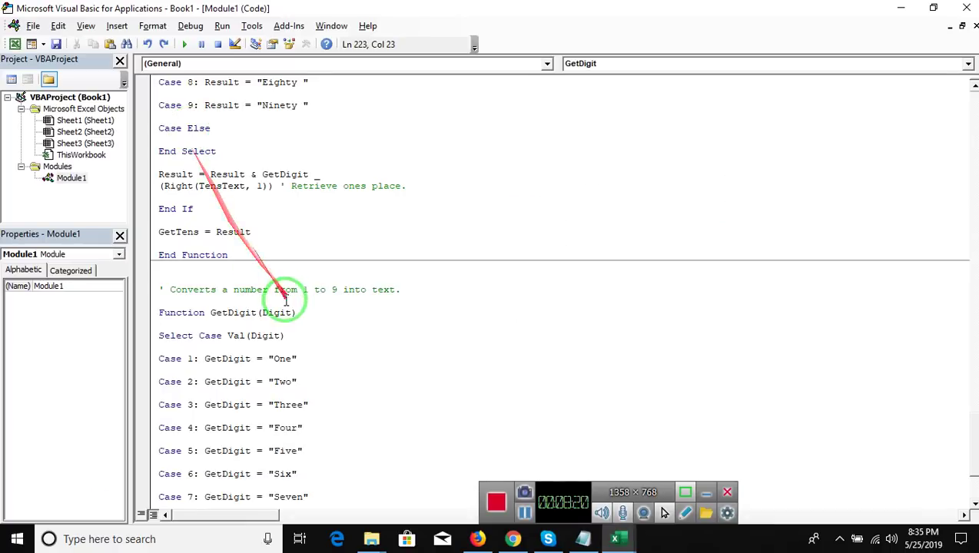
- Put ',d' in GetDigit's Case 1 and copy 'nsk' from cell H3 for Case 2
click(292, 359)
click(290, 360)
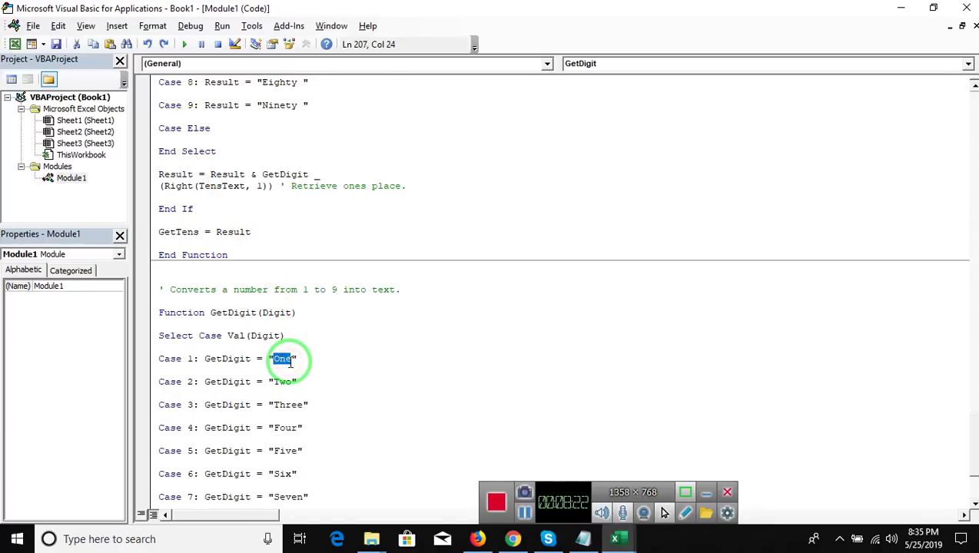
key(alt+Tab)
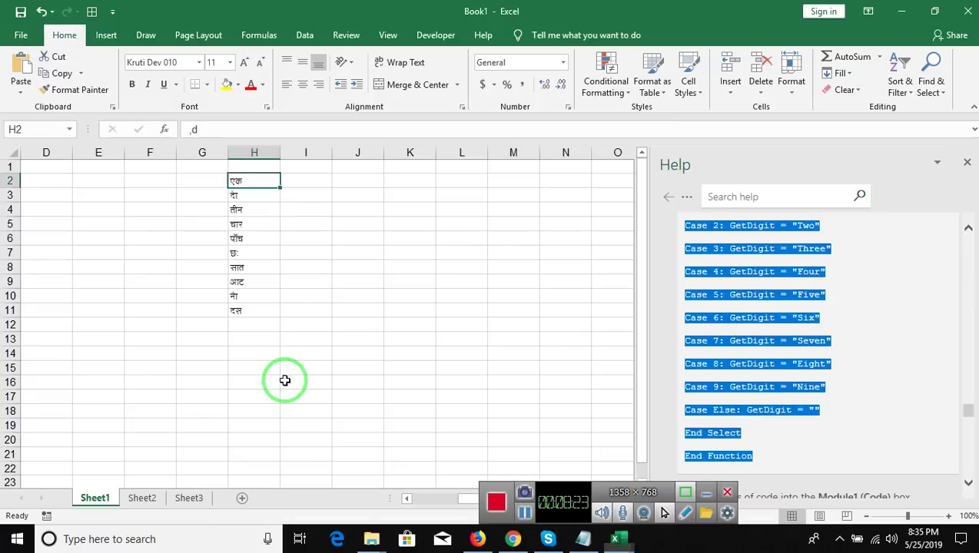
click(249, 199)
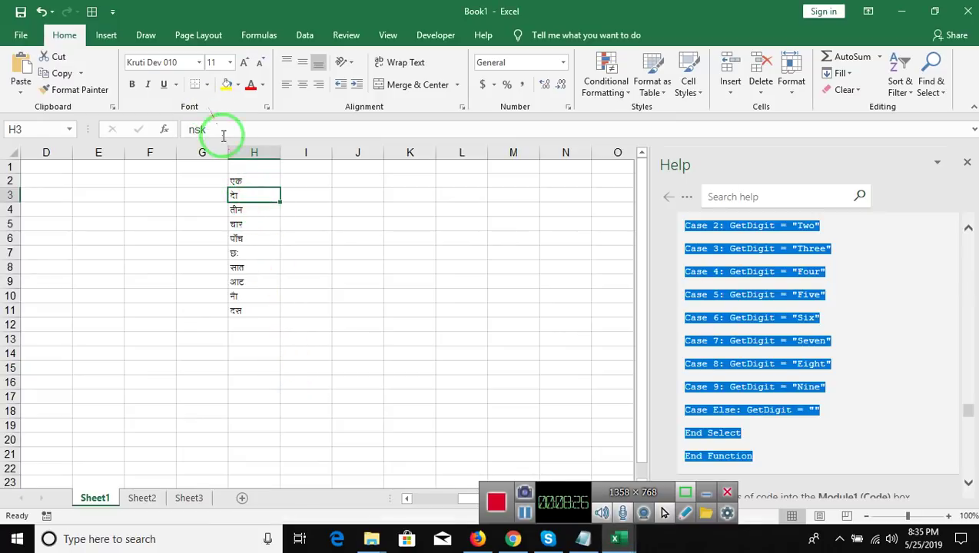
click(194, 130)
double_click(197, 129)
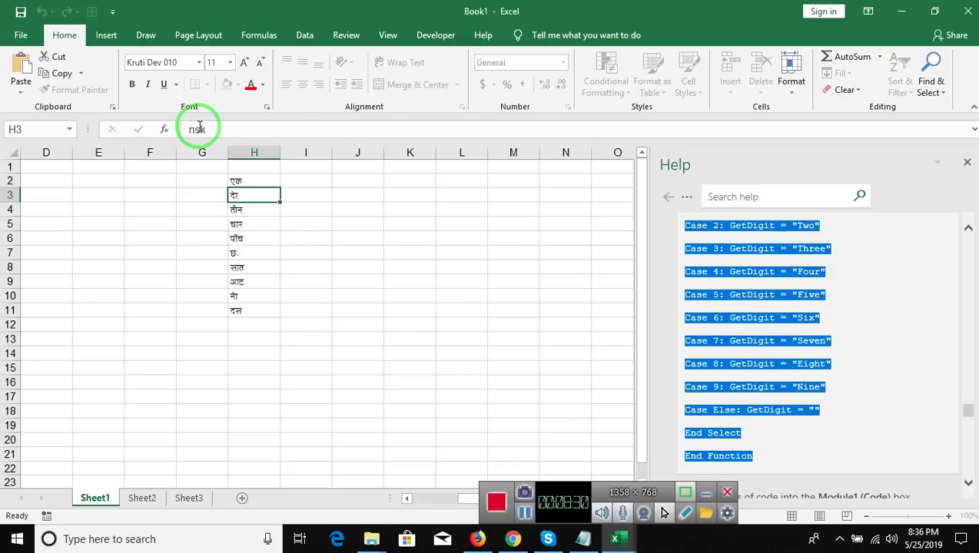
key(alt+F11)
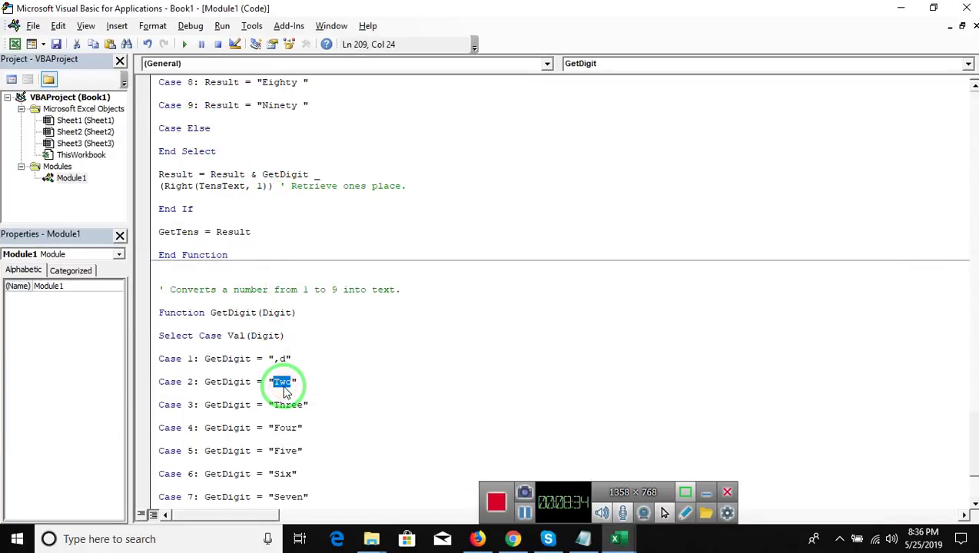
key(alt+F11)
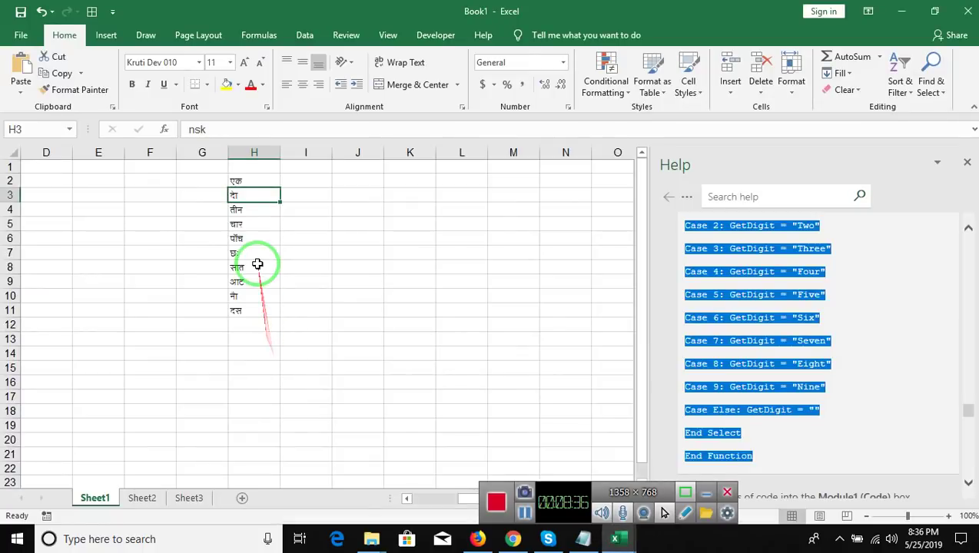
- Take 'rhu' from cell H4 and replace Three on GetDigit's Case 3 line
double_click(236, 208)
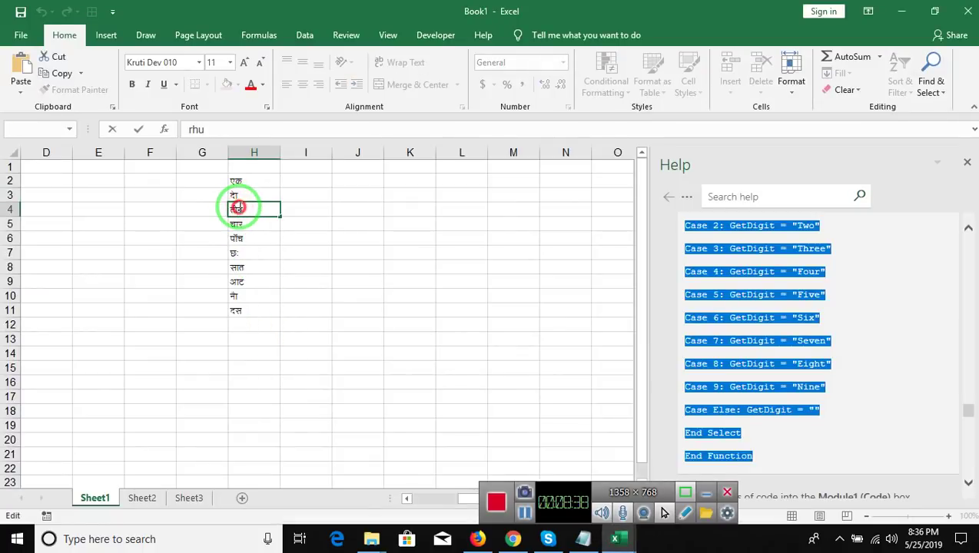
double_click(236, 209)
click(237, 207)
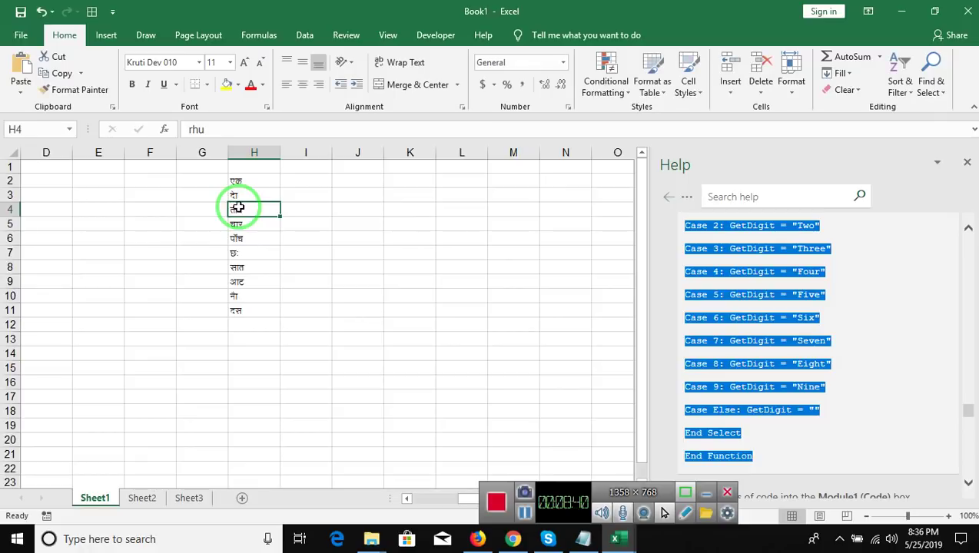
key(alt+F11)
click(289, 381)
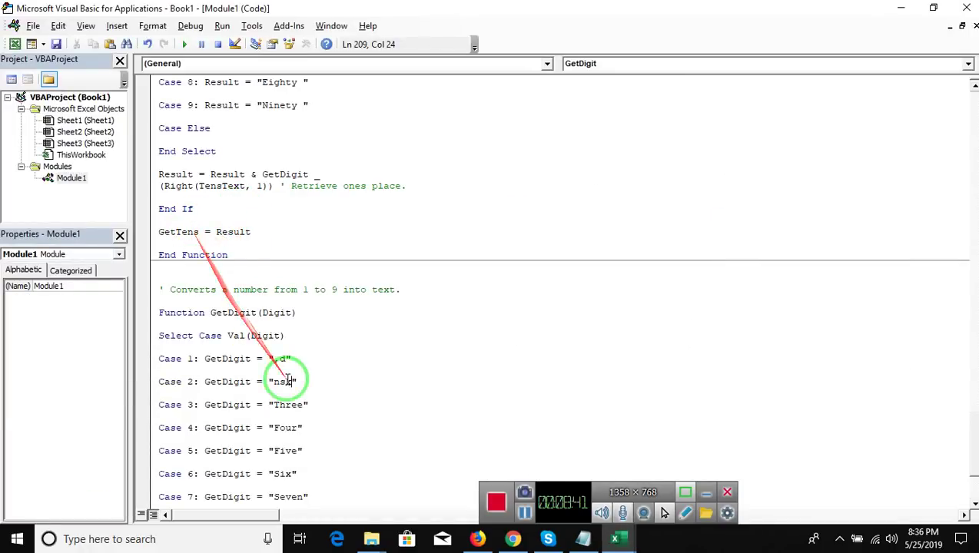
double_click(288, 404)
text(rhu)
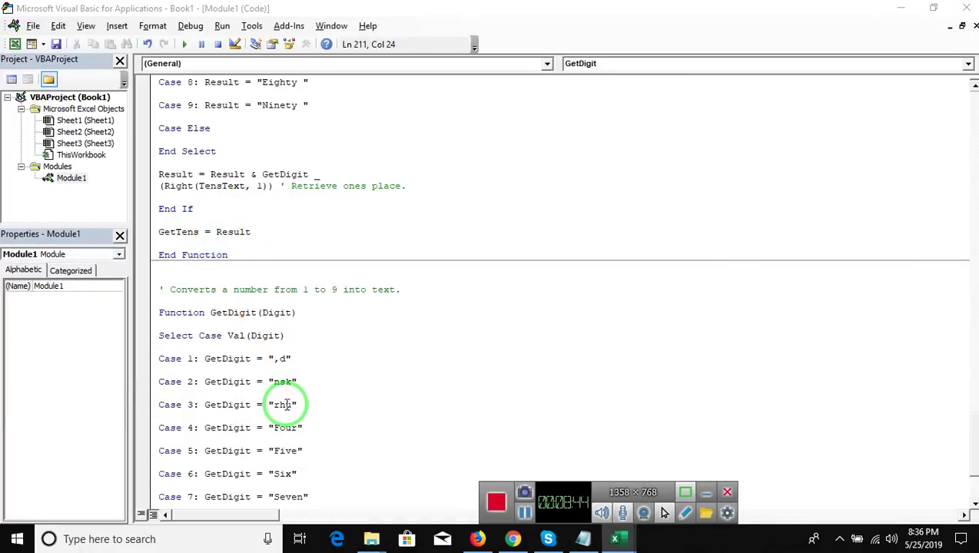
key(alt+F11)
- Replace Four on the Case 4 line with the Kruti Dev text 'pkj' for H5's चार
click(244, 224)
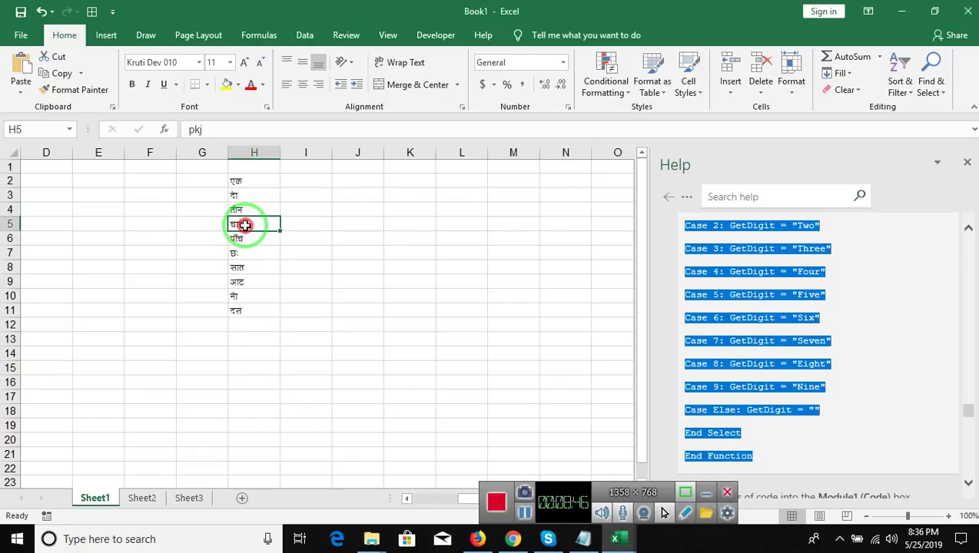
double_click(244, 224)
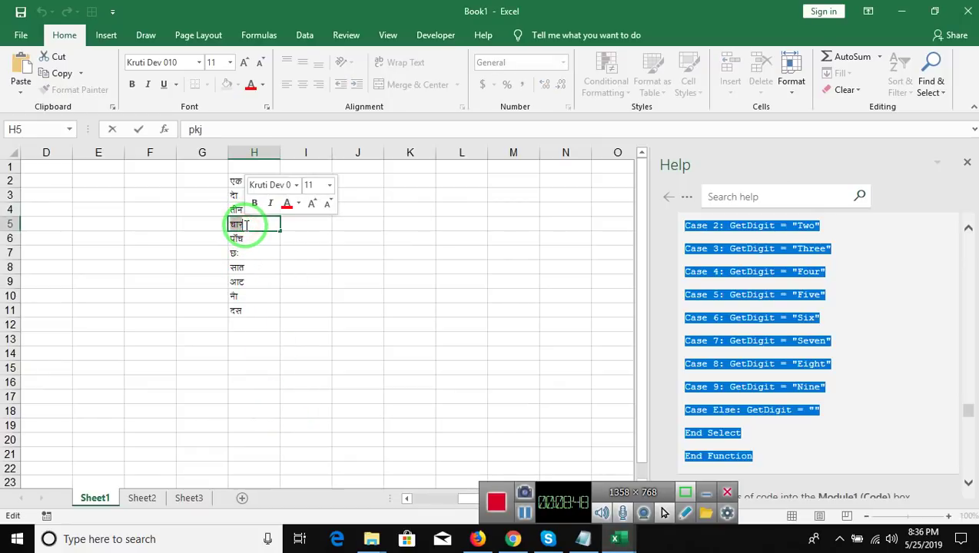
key(Escape)
key(alt+F11)
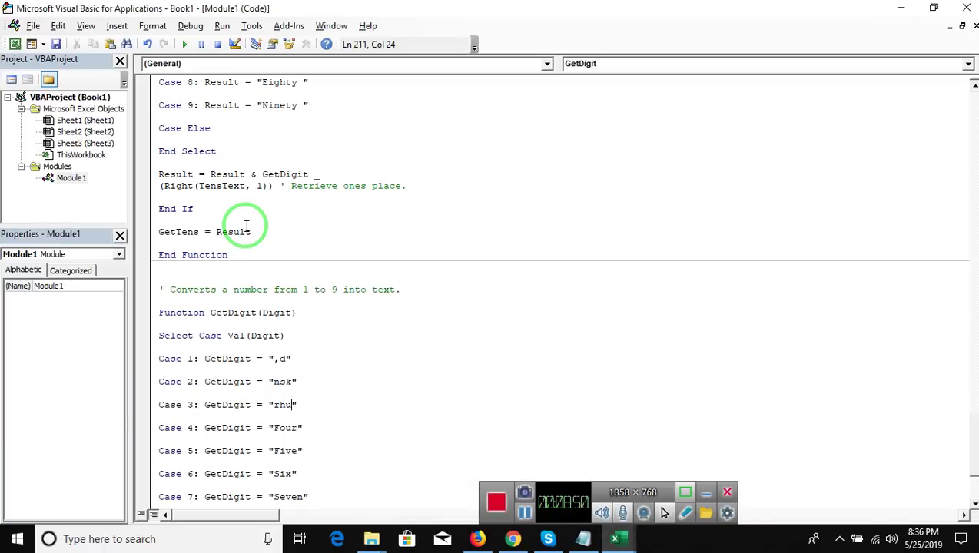
click(286, 430)
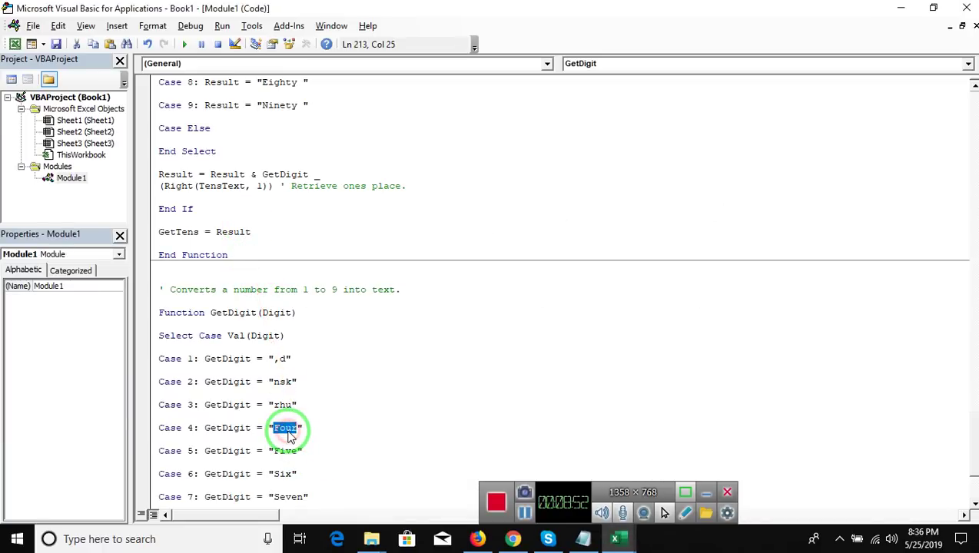
text(pkj)
click(283, 439)
- Copy 'ikWap' from cell H6 and select Five on GetDigit's Case 5 line
key(alt+Tab)
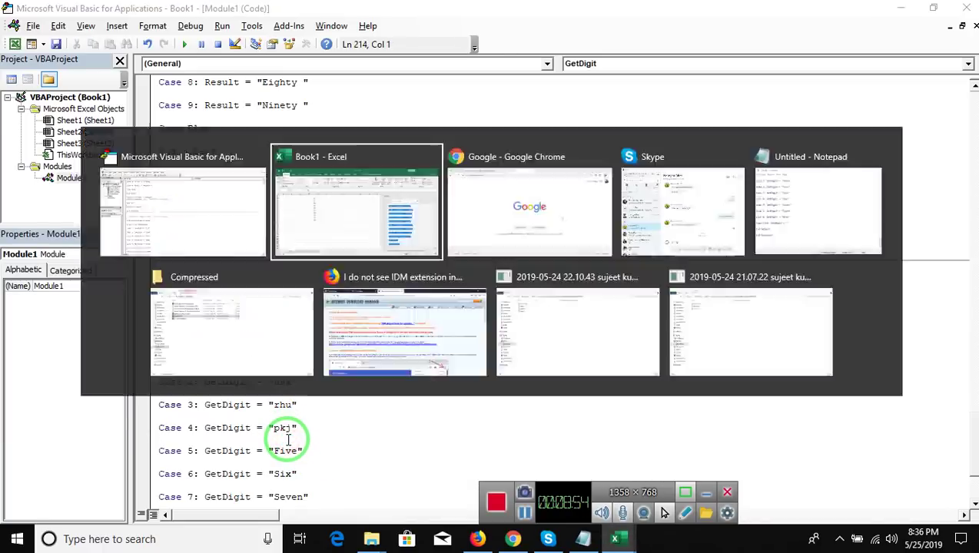
double_click(243, 238)
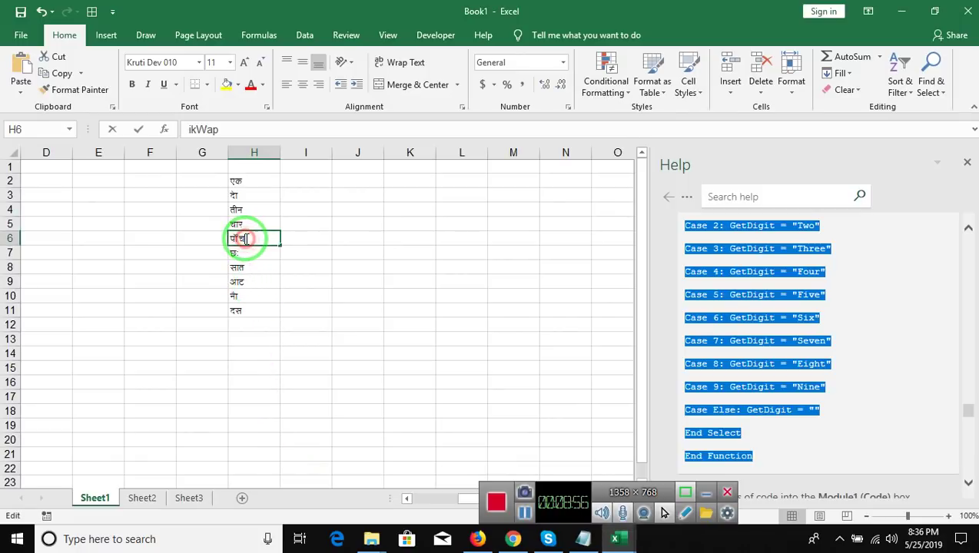
double_click(243, 238)
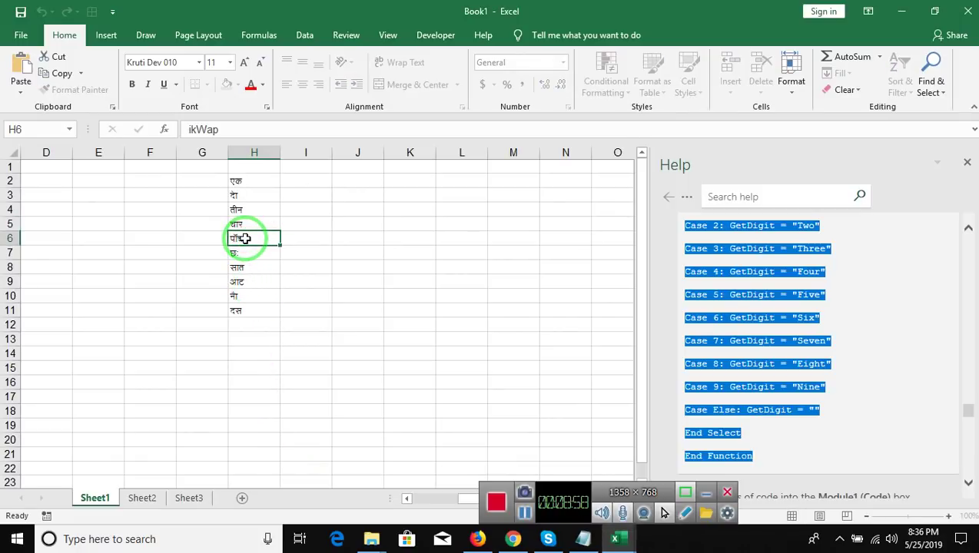
key(alt+Tab)
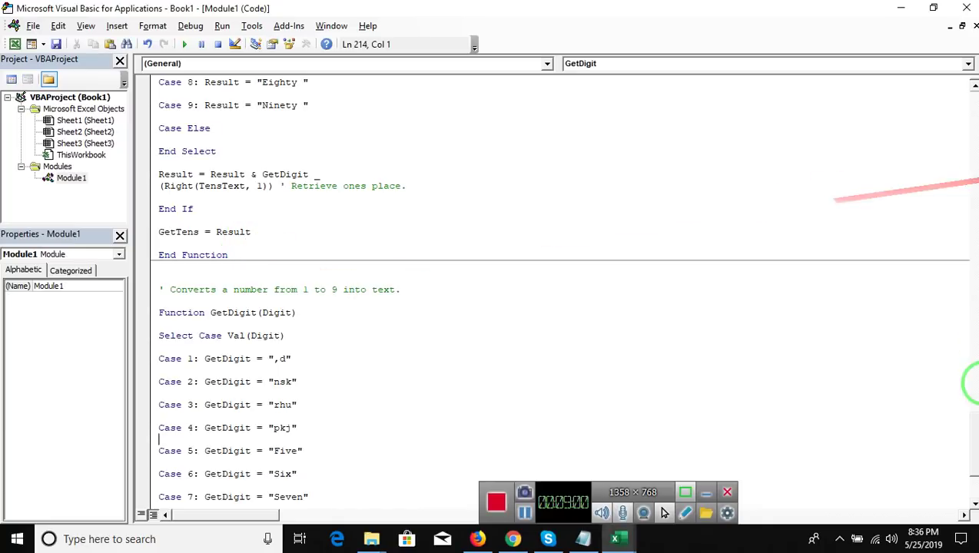
scroll(973, 503, down, 5)
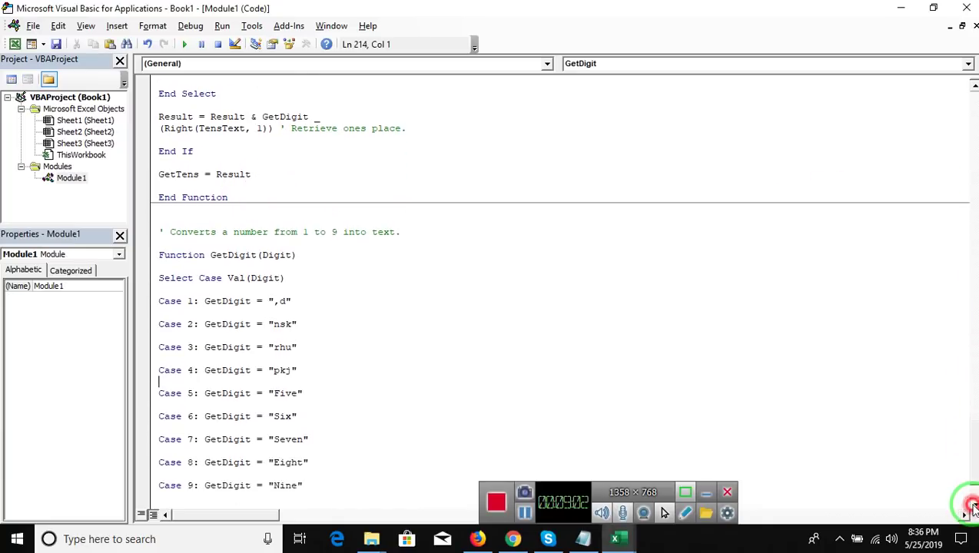
click(973, 505)
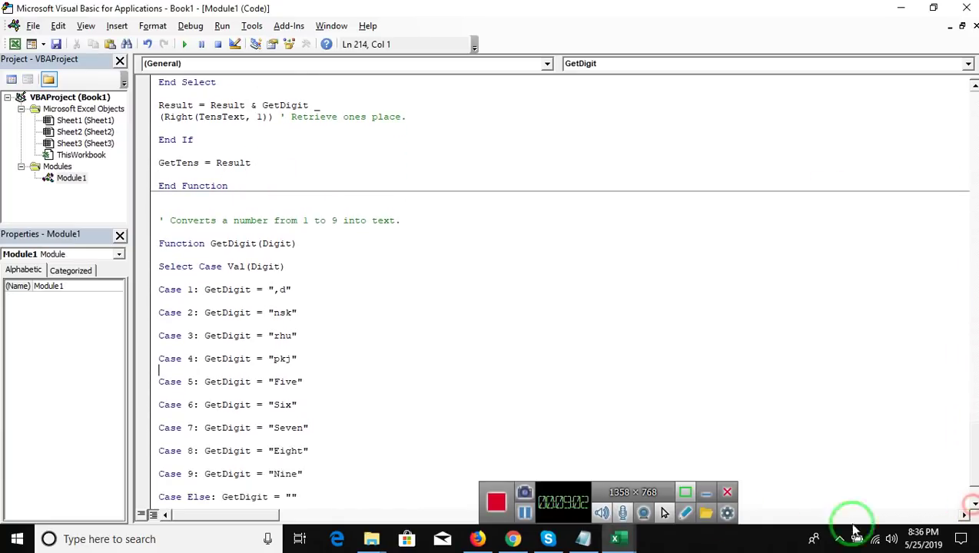
double_click(285, 382)
text(kWap)
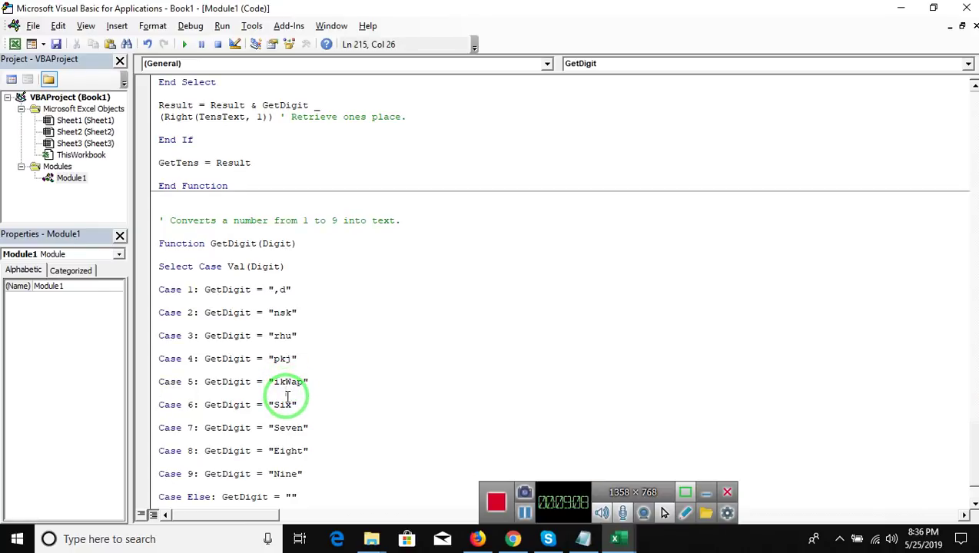
- Replace Six on GetDigit's Case 6 line with 'N%' taken from cell H7
click(283, 392)
key(alt+F11)
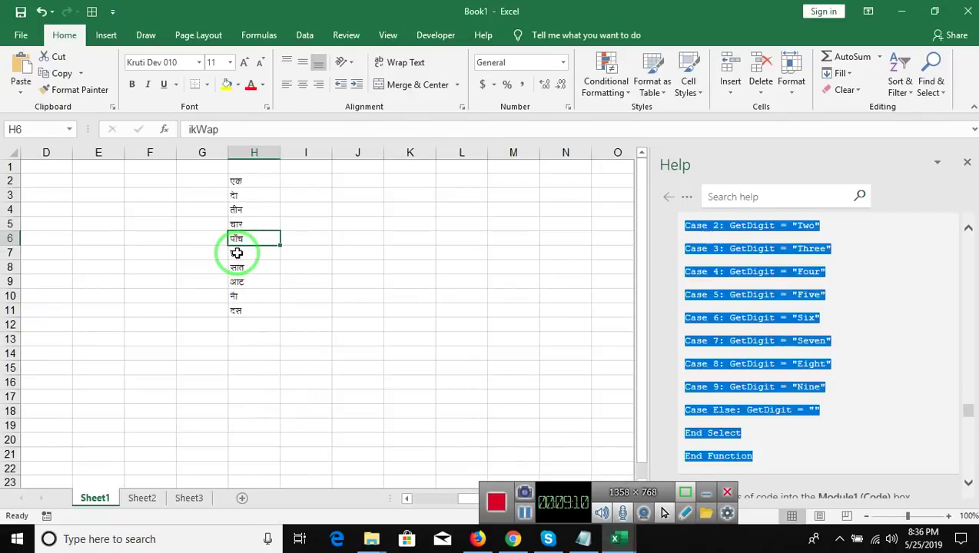
double_click(236, 253)
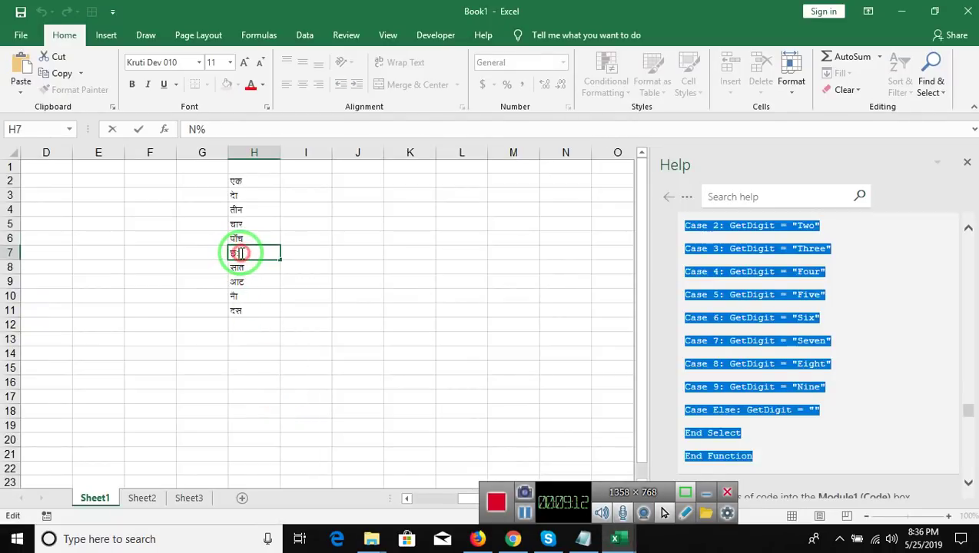
click(232, 253)
drag(232, 253, 235, 252)
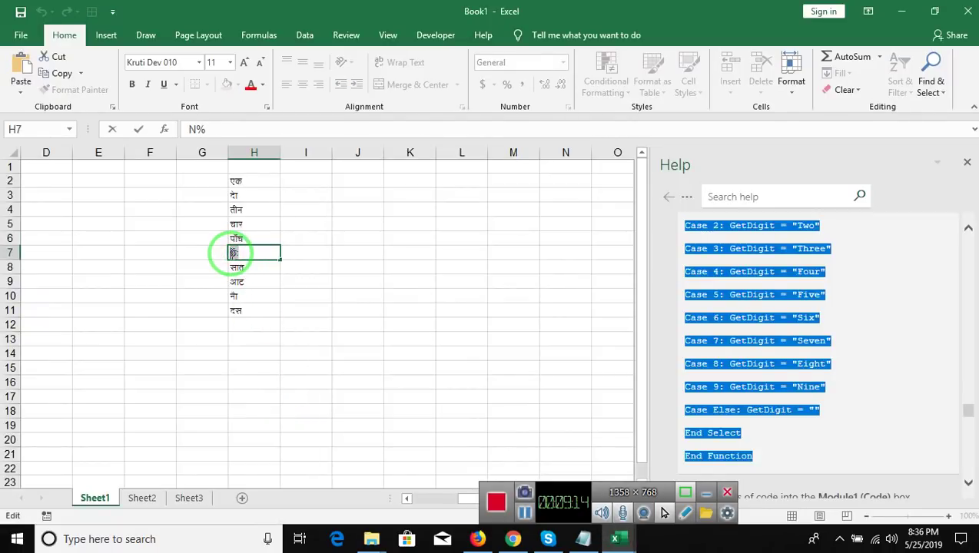
key(alt+Tab)
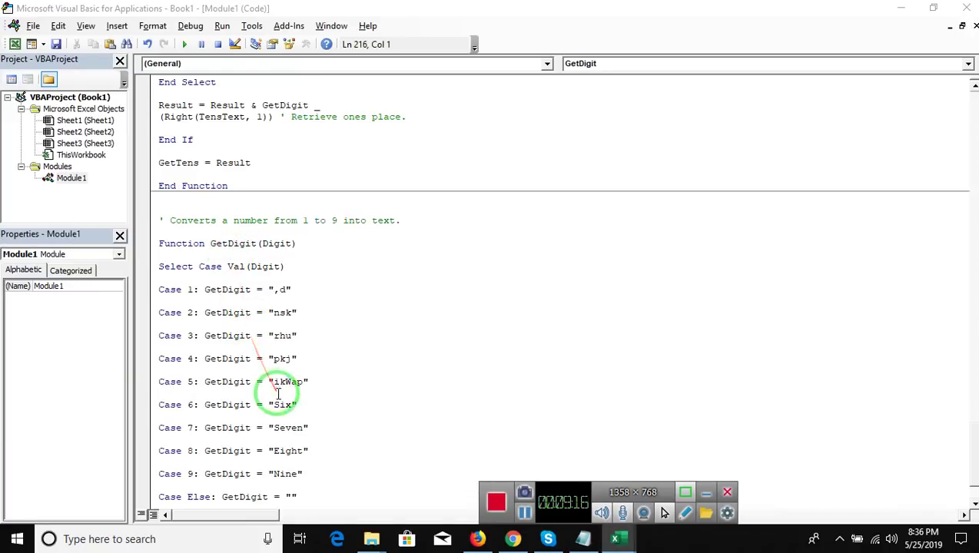
click(280, 405)
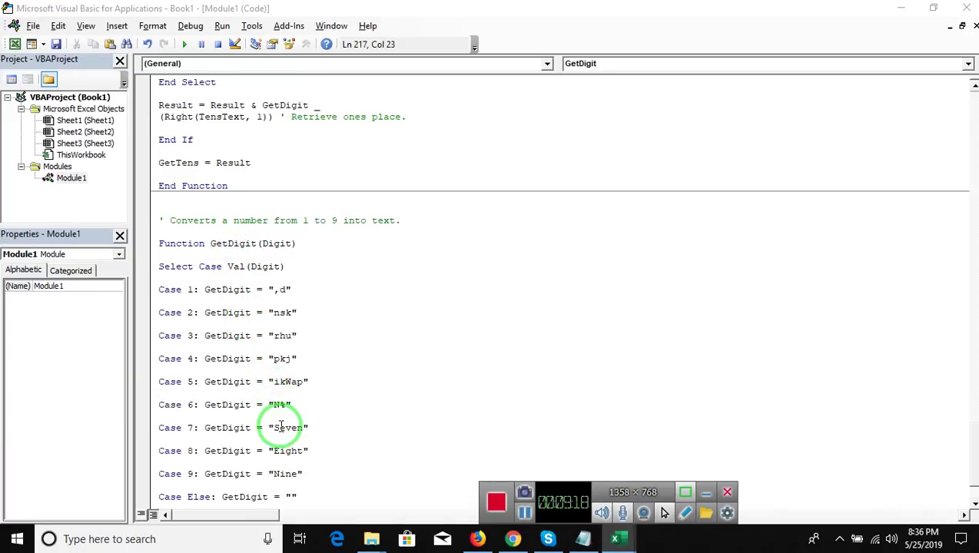
- Change Case 7's Seven to 'lkr' from H8, also copying 'vkV' from H9
key(alt+Tab)
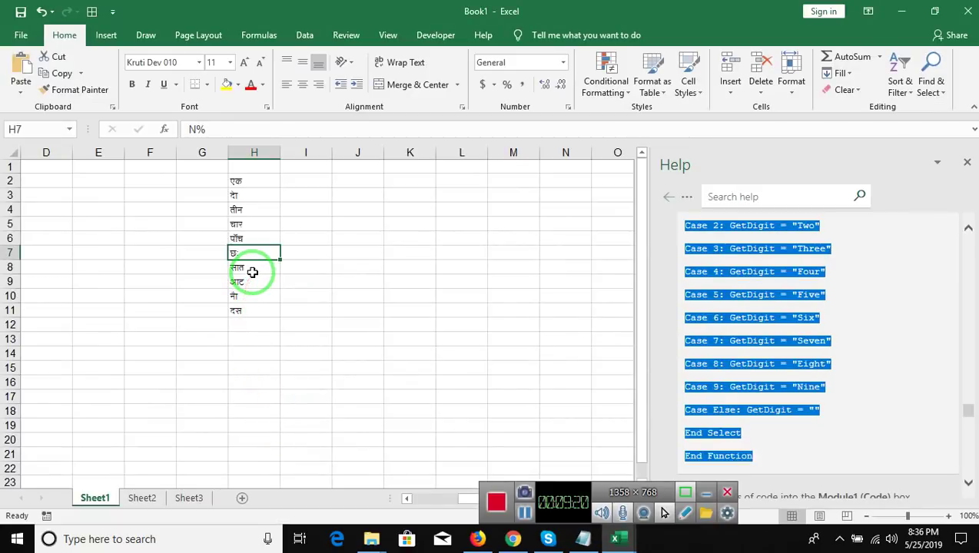
click(253, 265)
double_click(253, 266)
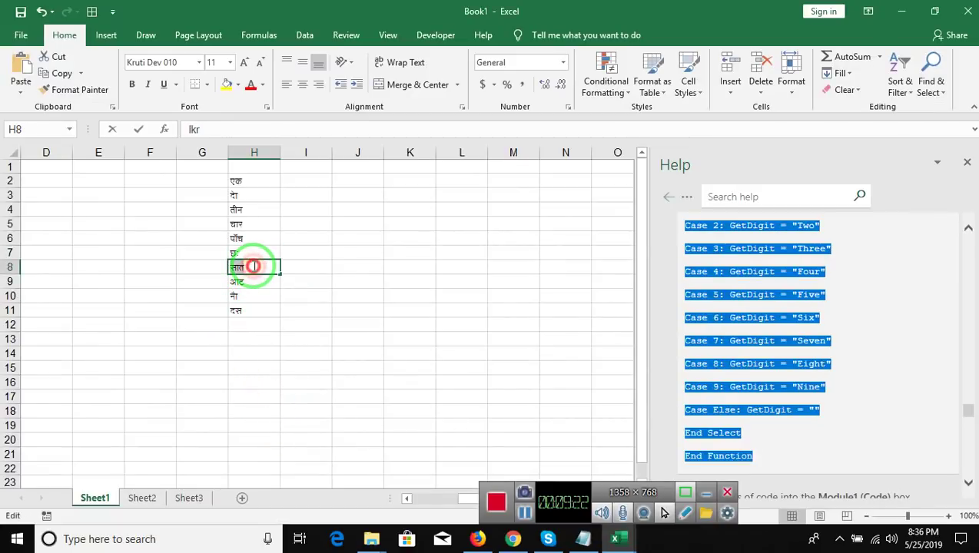
double_click(253, 266)
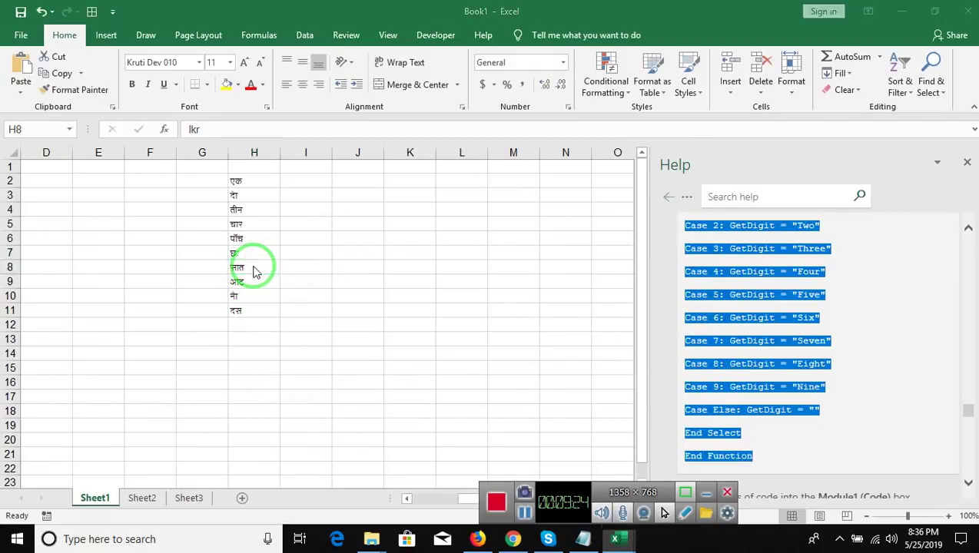
key(alt+Tab)
double_click(294, 428)
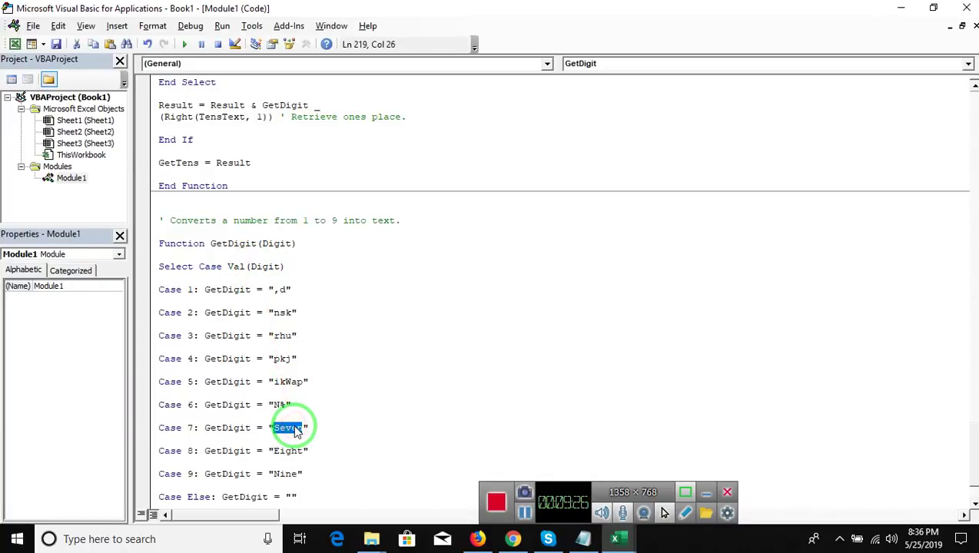
key(alt+Tab)
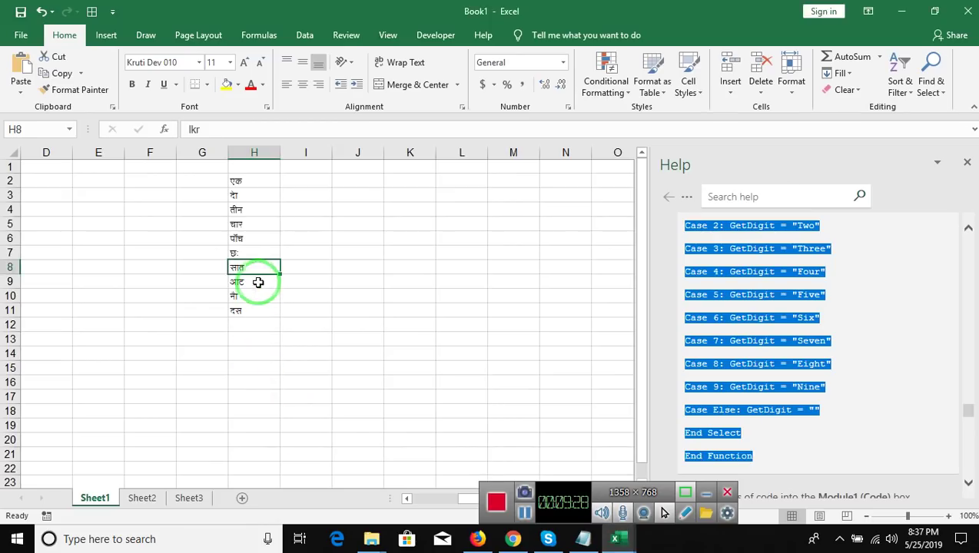
click(258, 281)
double_click(258, 281)
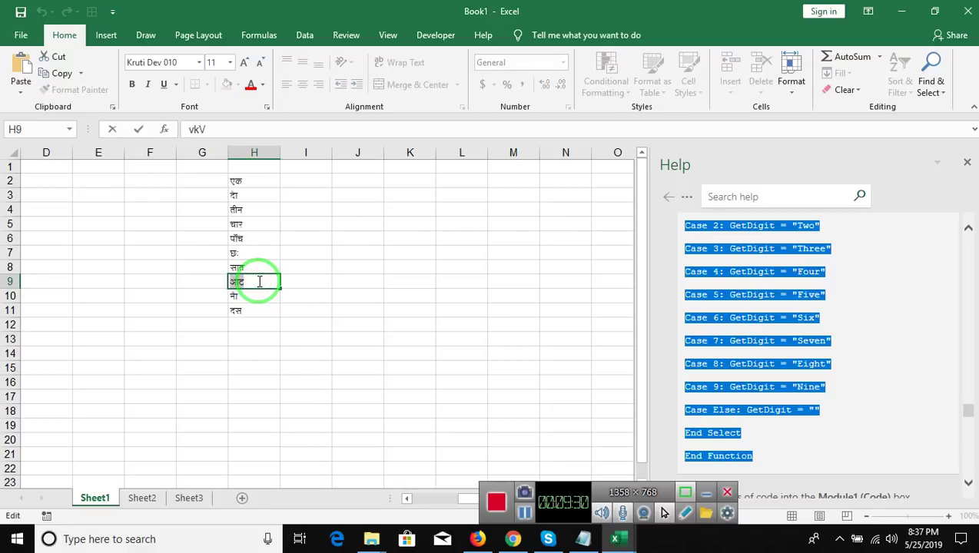
key(Escape)
key(alt+Tab)
text(lkr)
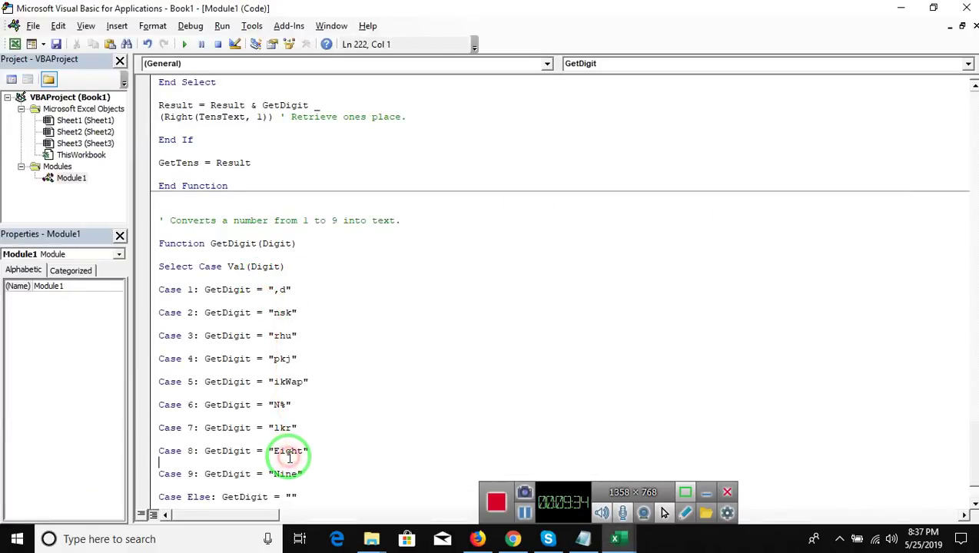
- Replace Eight and Nine in Cases 8 and 9 with 'vkV' and 'uSk' from H9–H10
double_click(290, 455)
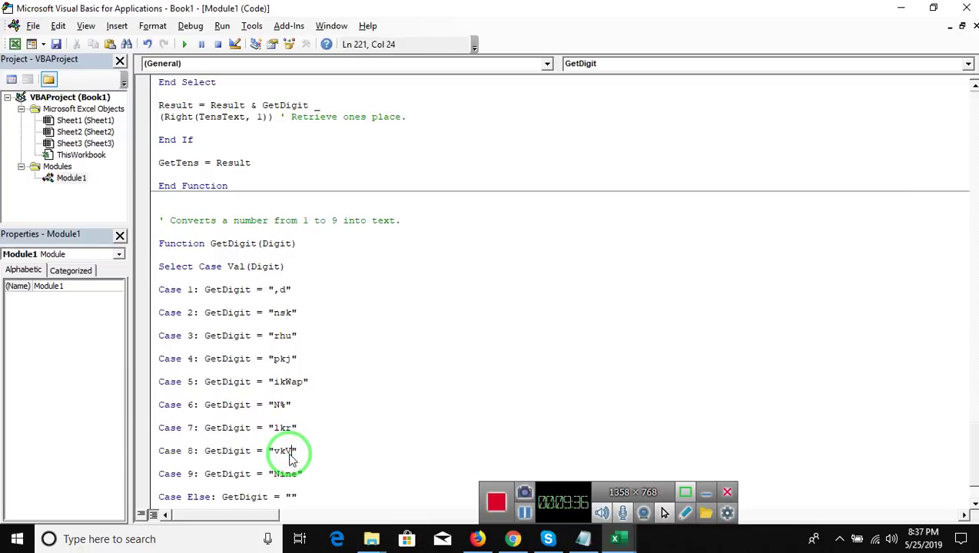
key(alt+Tab)
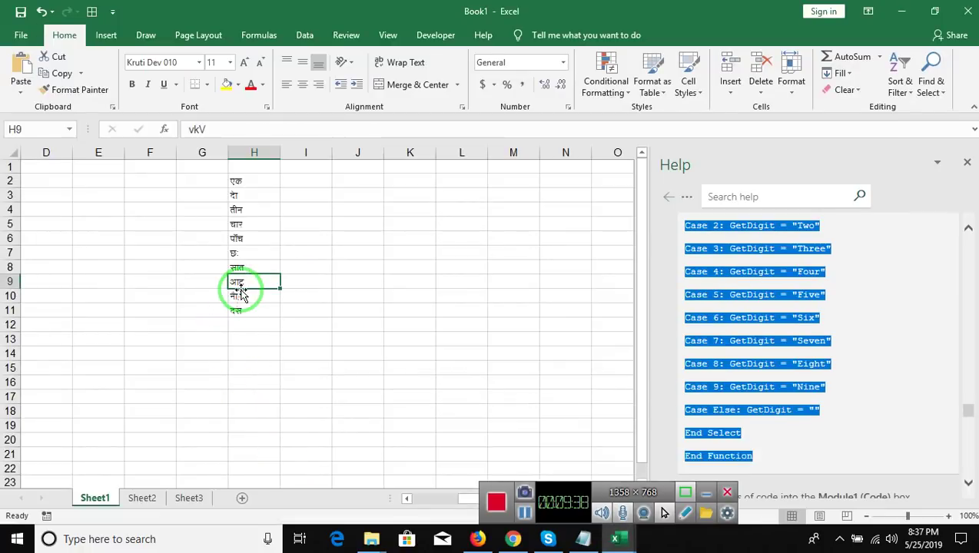
click(241, 293)
double_click(240, 293)
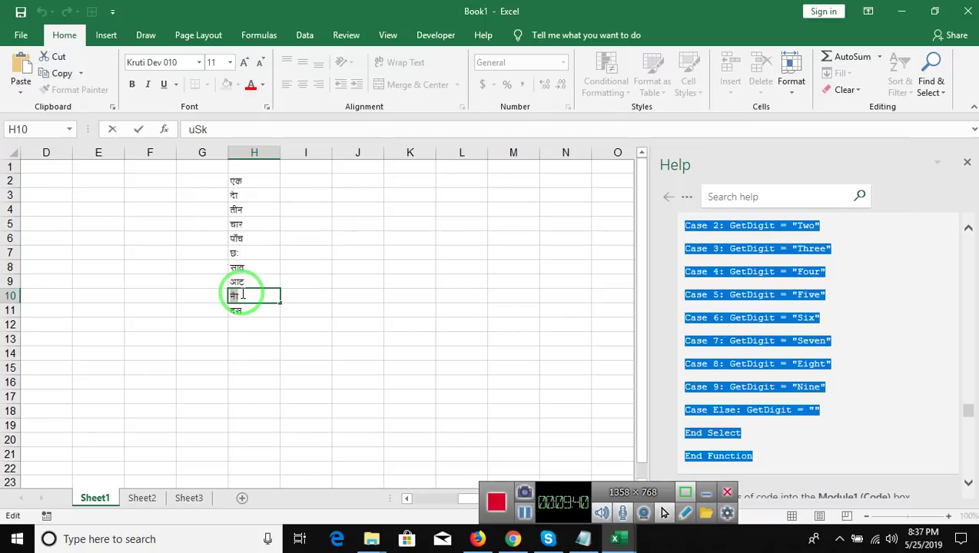
key(alt+Tab)
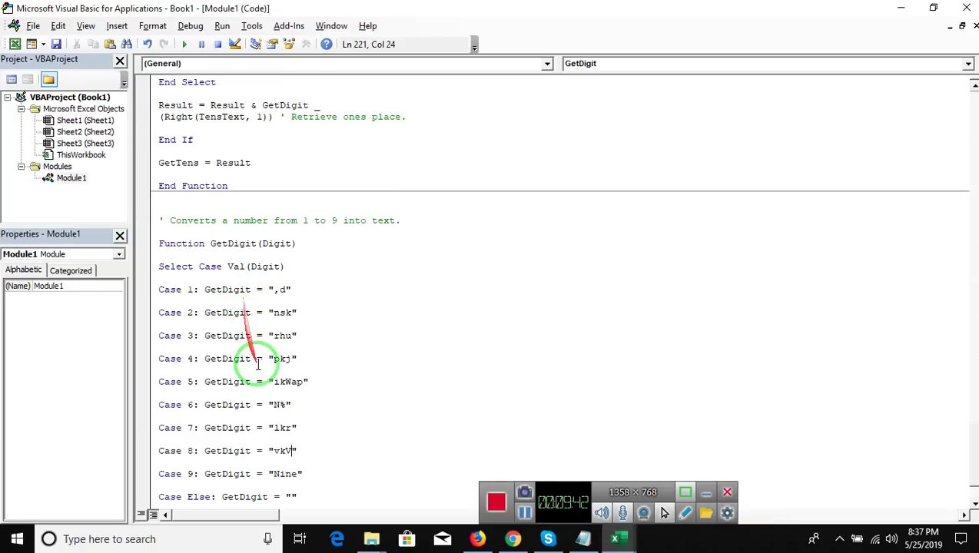
double_click(286, 474)
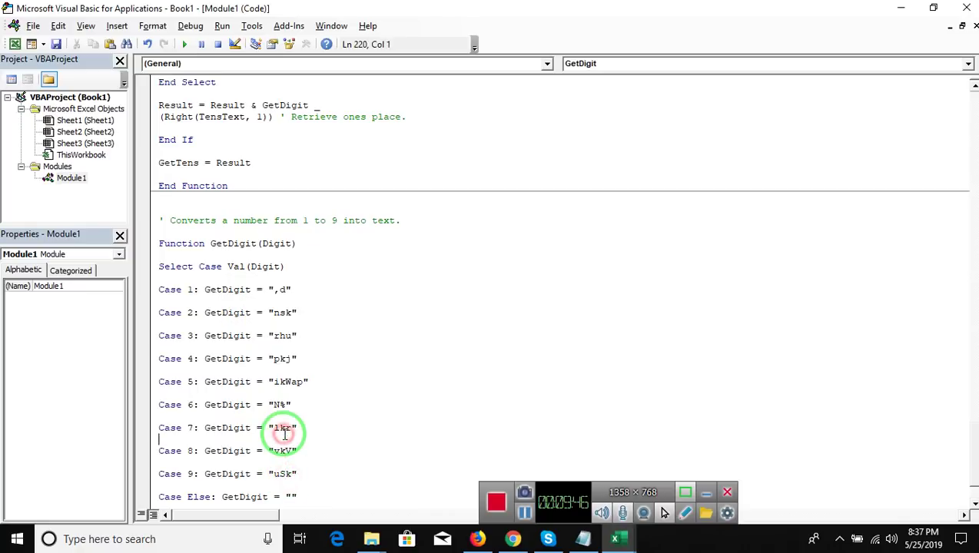
- Copy H11's Kruti Dev word for ten, 'nl', and bring the code editor back
key(alt+Tab)
click(263, 309)
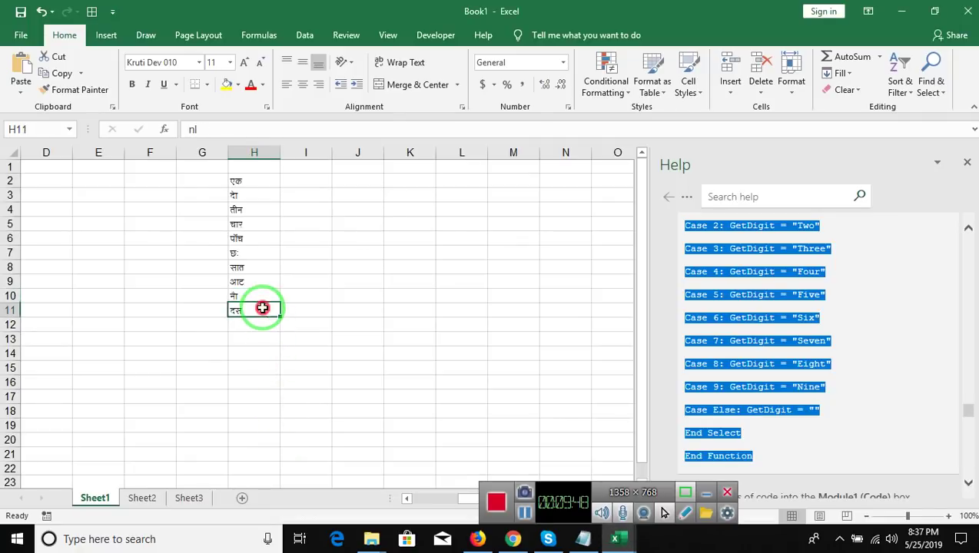
double_click(263, 308)
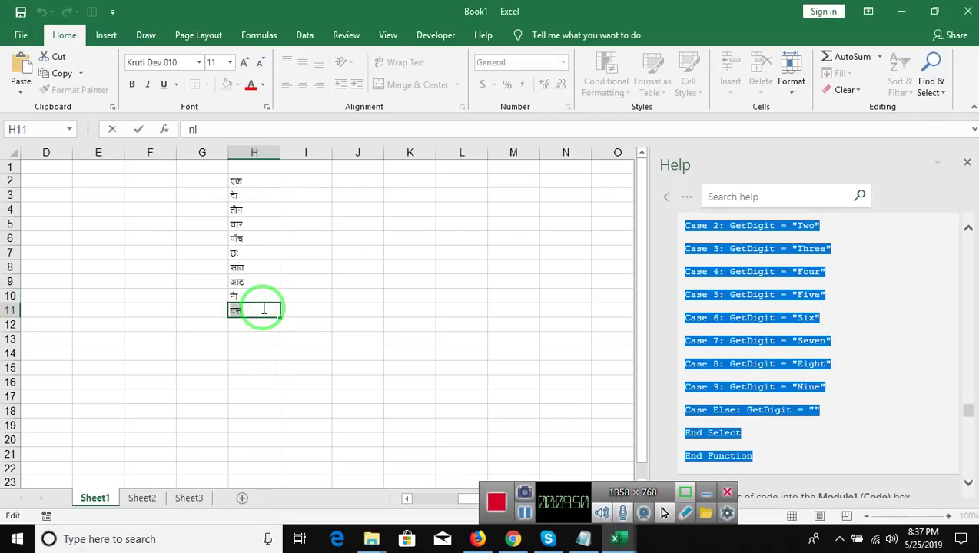
key(alt+Tab)
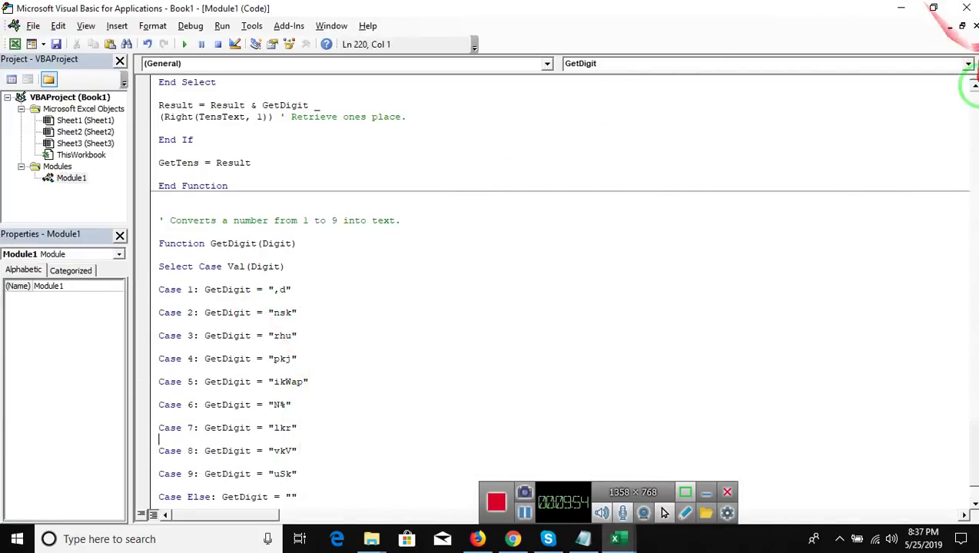
- Paste 'nl' over Ten in GetTens' Case 10, then look over the Twenty-to-Ninety cases
click(974, 129)
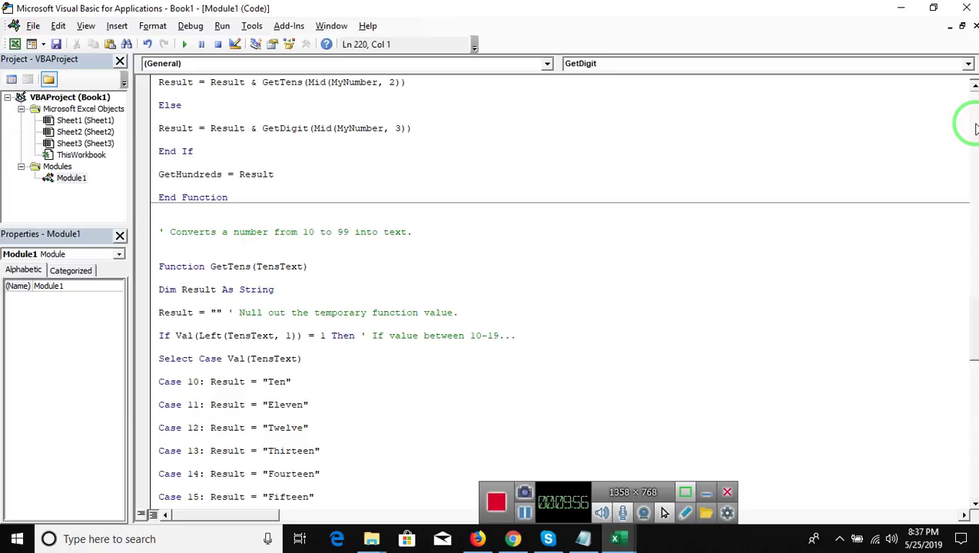
click(278, 382)
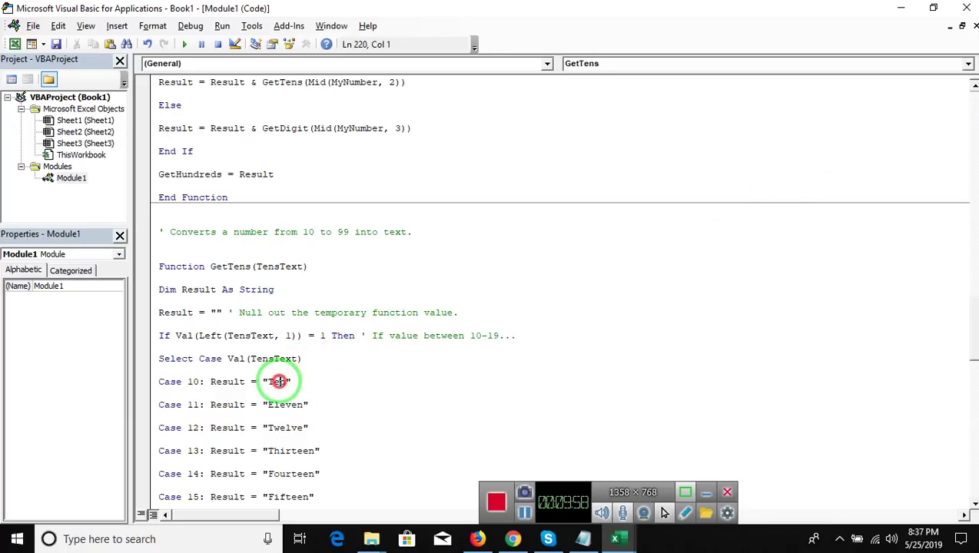
text(l)
click(281, 384)
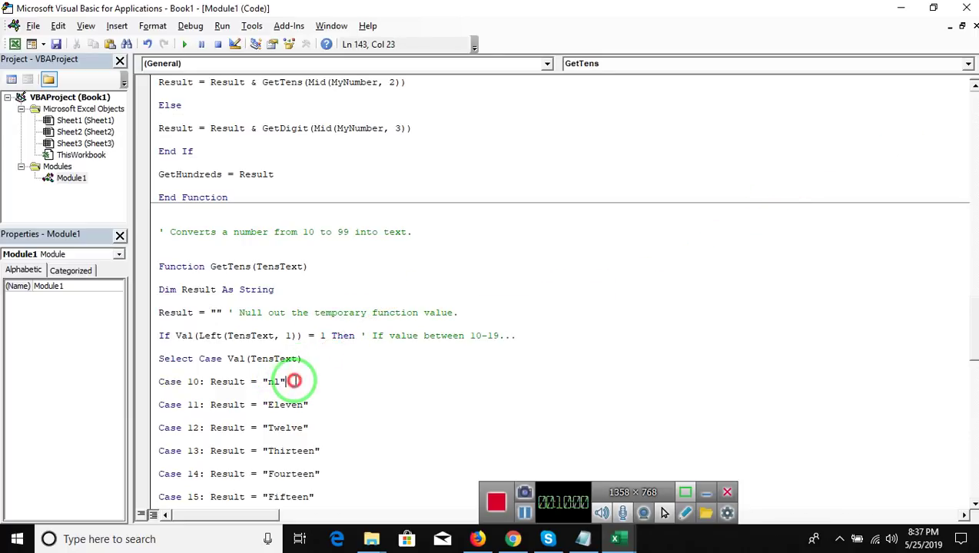
click(290, 416)
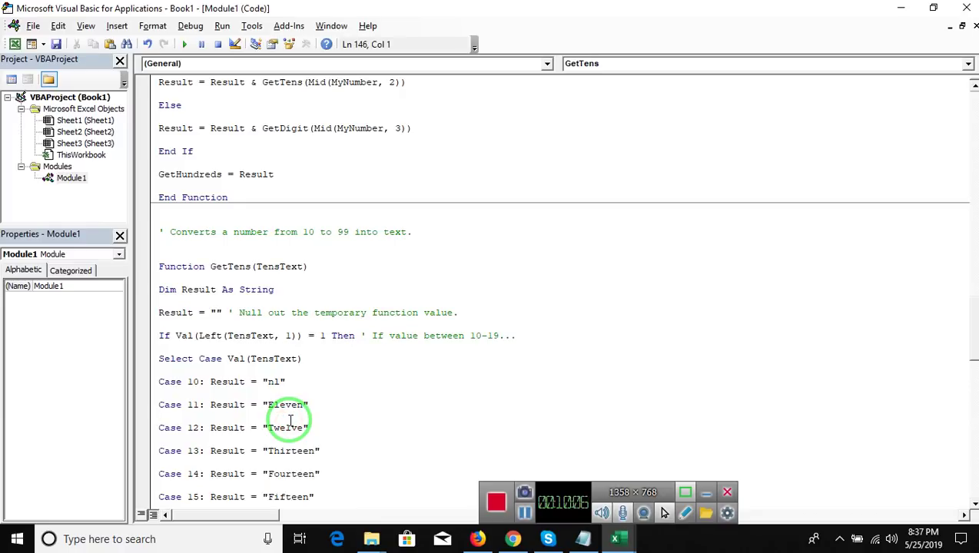
key(Down)
key(Down)
key(Down)
key(Down)
key(Down)
key(Down)
key(Down)
key(Down)
key(Down)
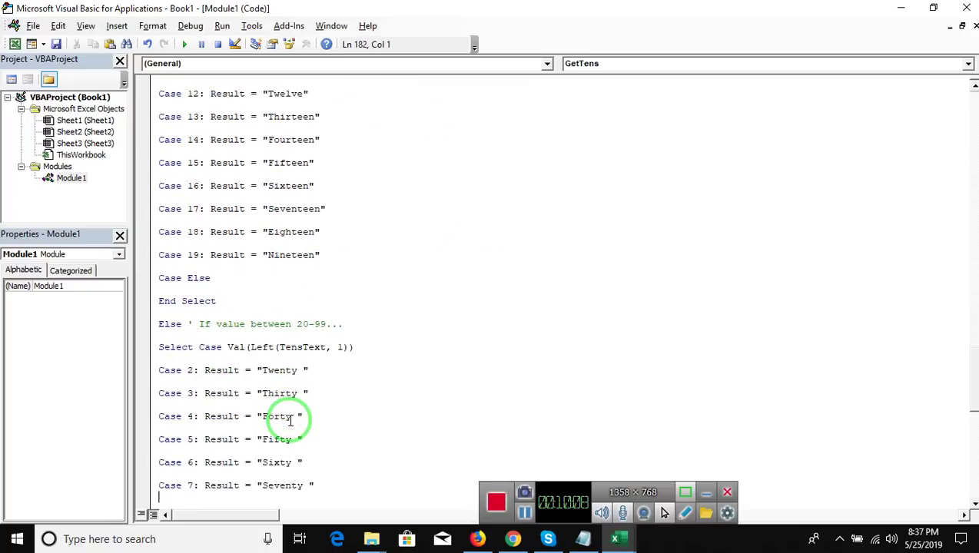
key(Down)
key(Down)
key(Down)
key(Down)
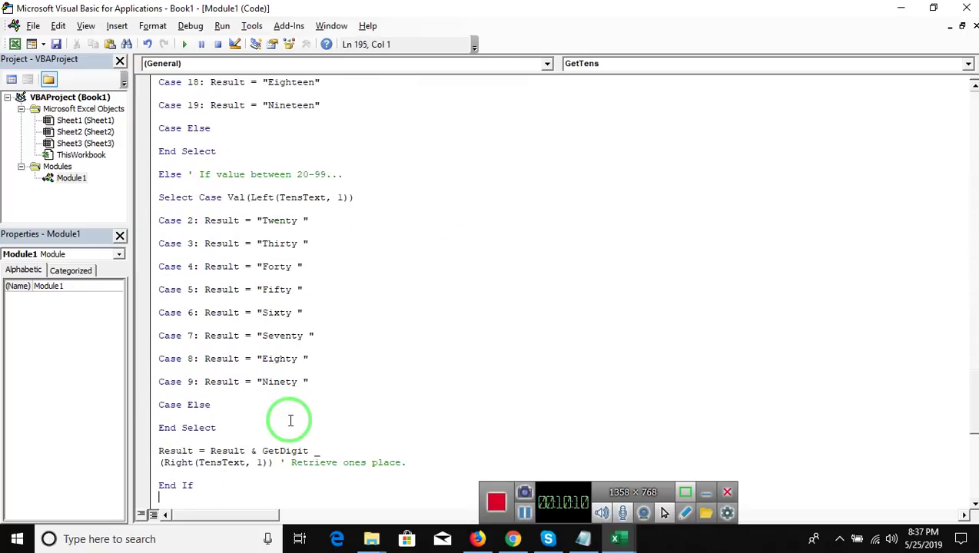
key(alt+Tab)
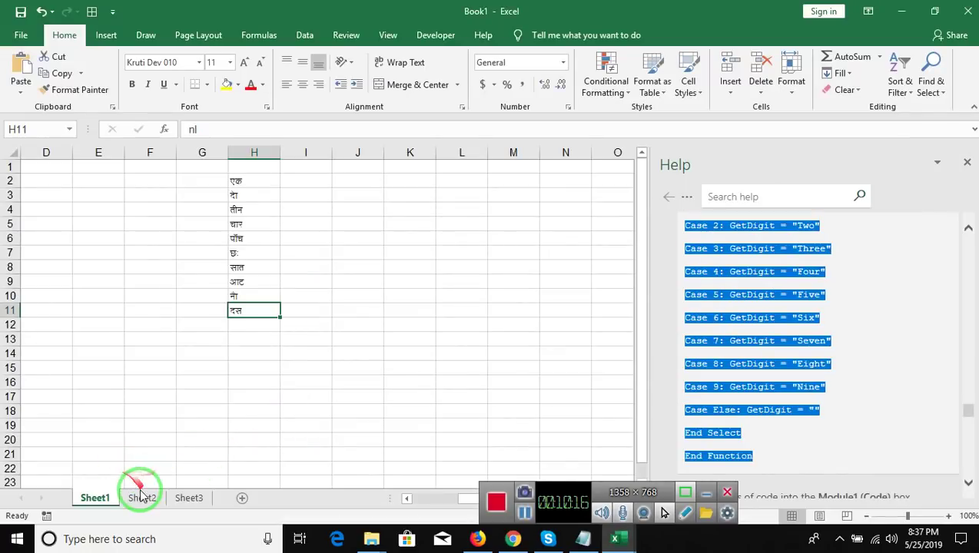
- On Sheet2, change A1's formula from =SpellNumber(11) to =SpellNumber(10) and check the result
click(142, 496)
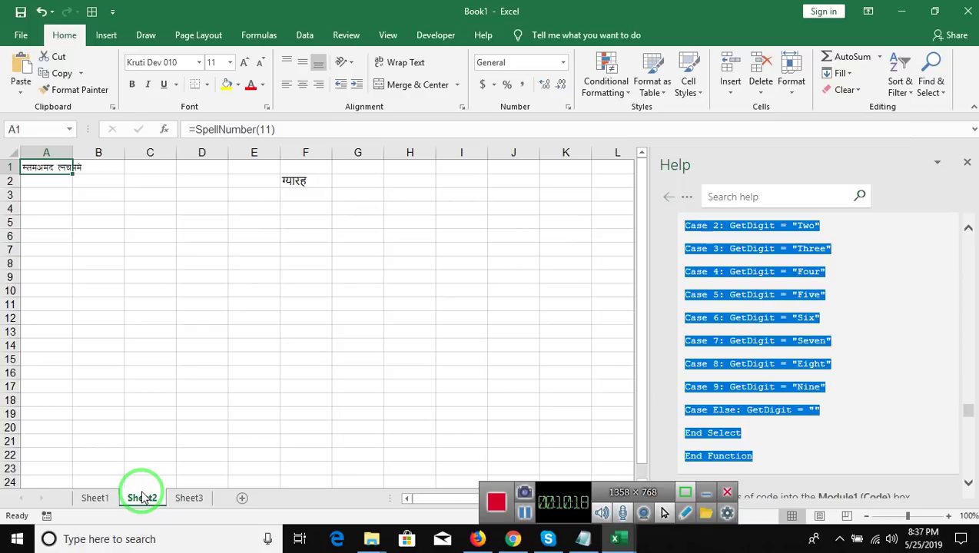
click(277, 131)
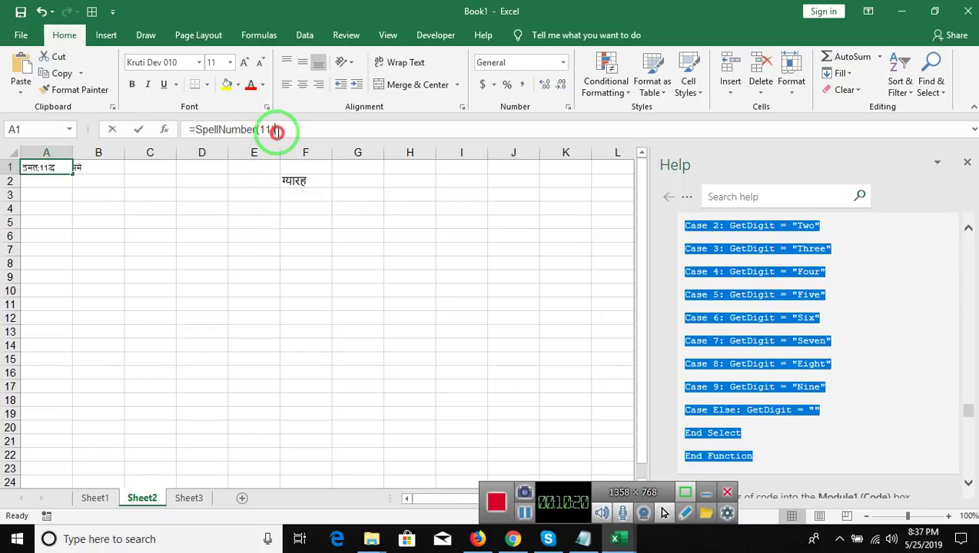
double_click(268, 129)
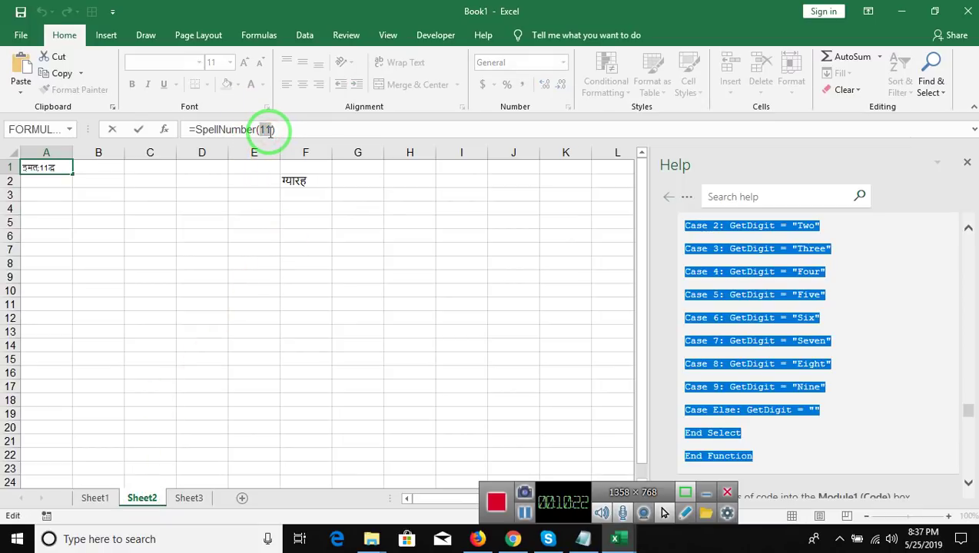
text(10)
key(Return)
key(Up)
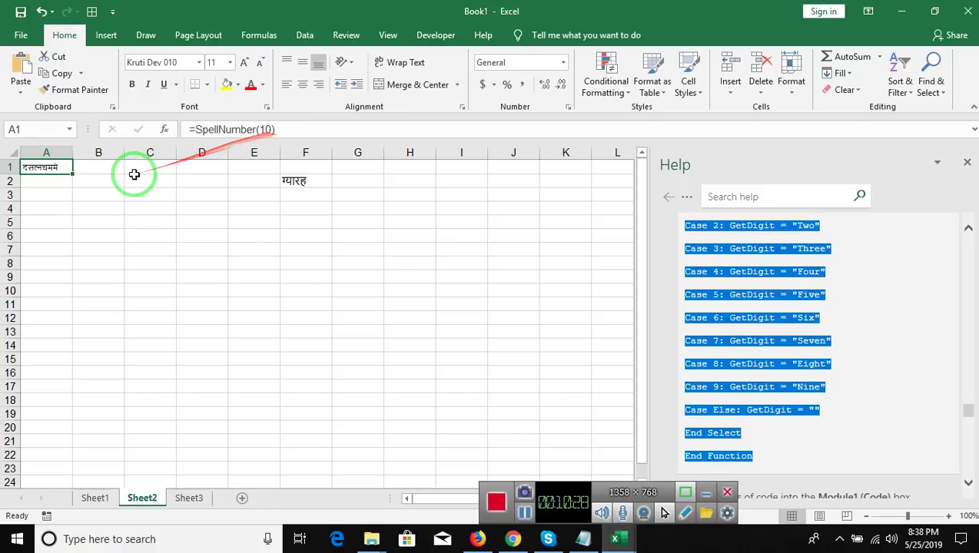
- Undo accidentally overwriting A1 with 1, then make the formula =SpellNumber(1)
text(1)
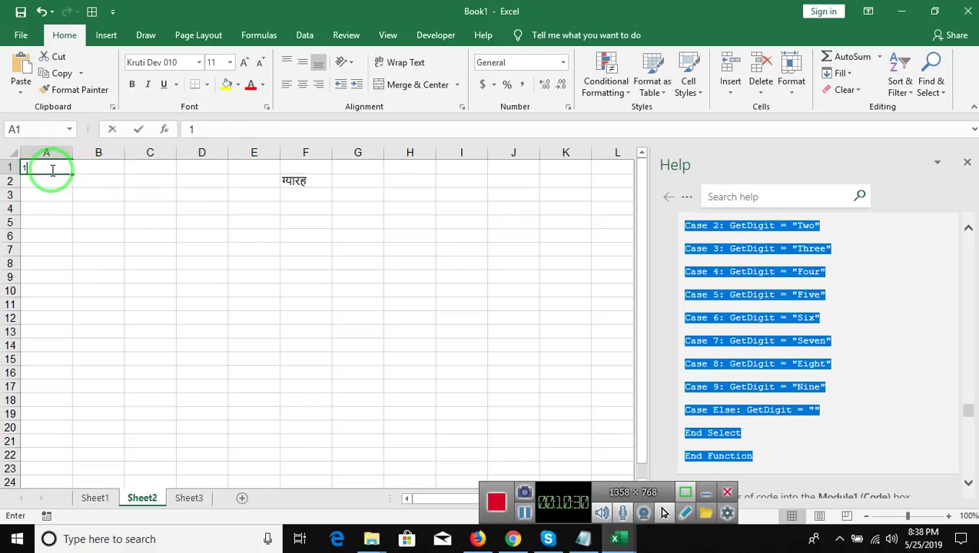
key(Return)
click(51, 170)
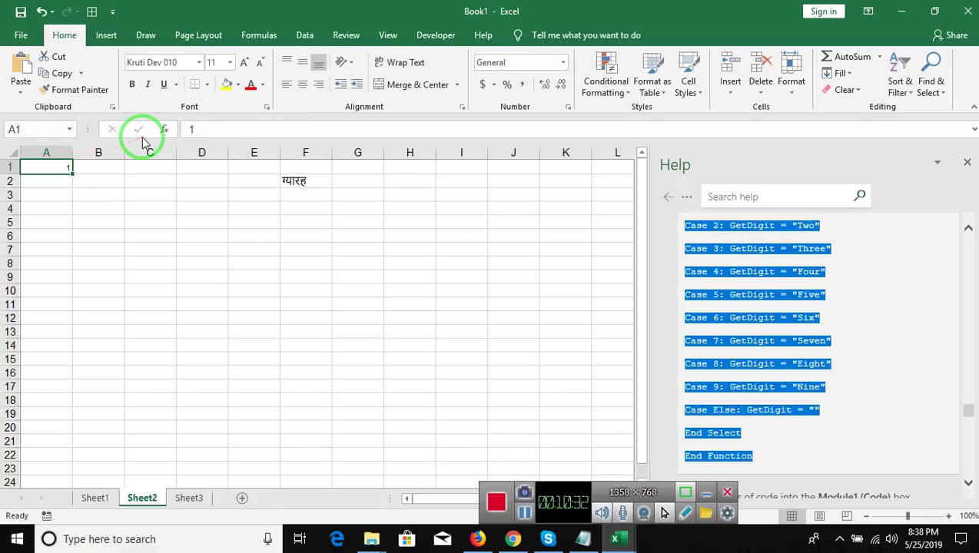
key(ctrl+z)
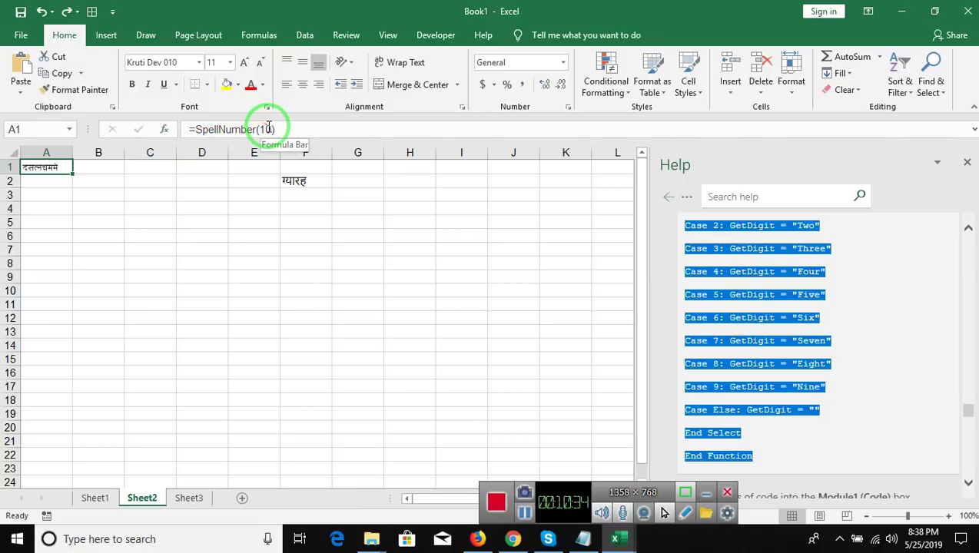
click(268, 128)
key(BackSpace)
key(BackSpace)
key(Return)
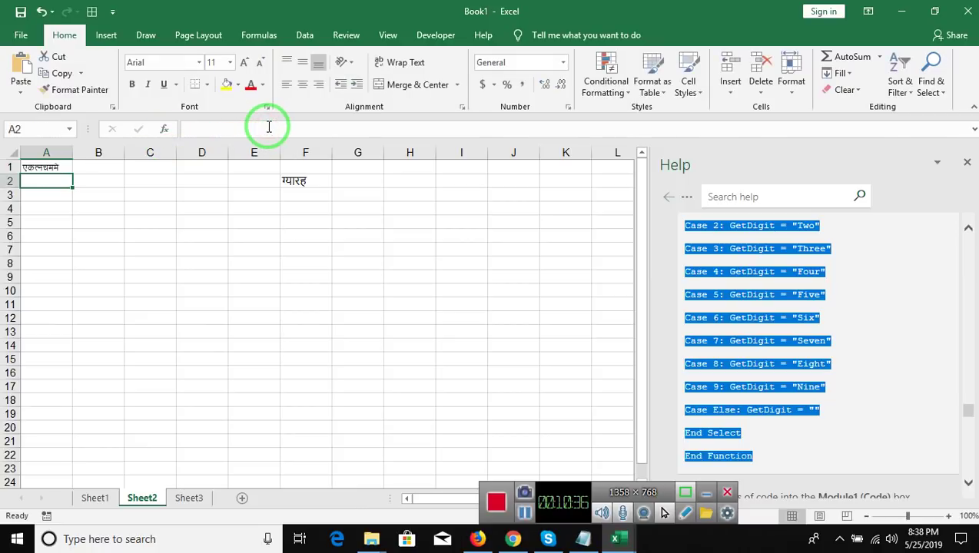
key(Up)
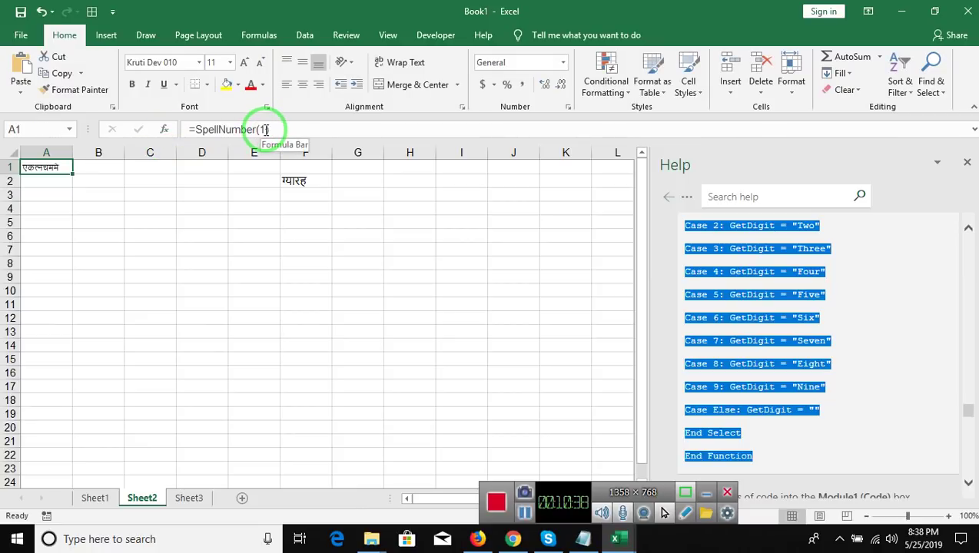
- Change A1 to =SpellNumber(2), check the Hindi words, and return to the macro code
click(264, 129)
key(BackSpace)
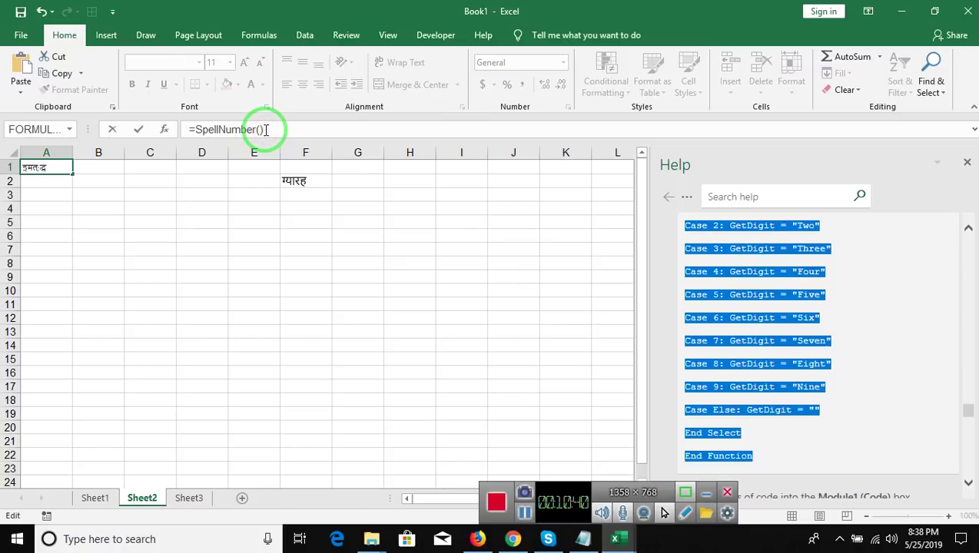
text(2)
key(Return)
key(Up)
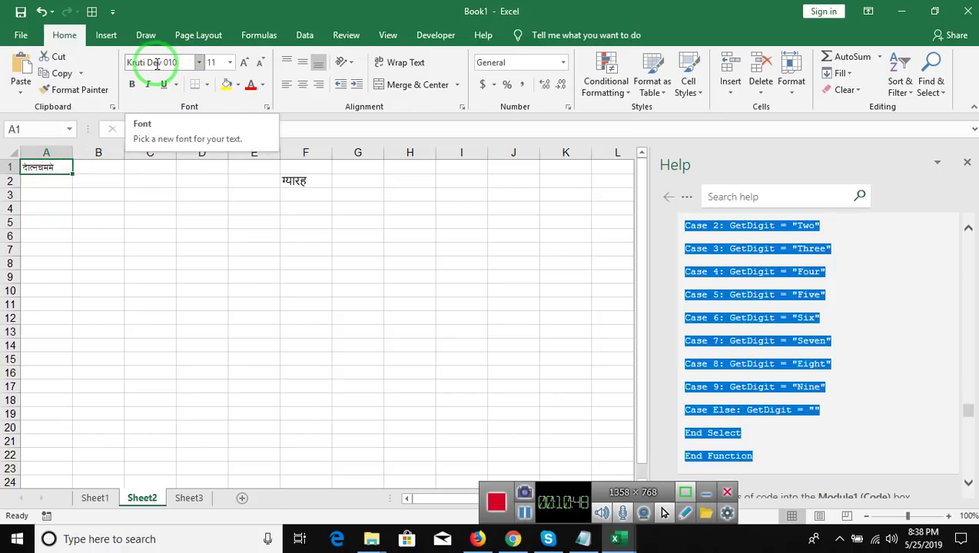
key(alt+F11)
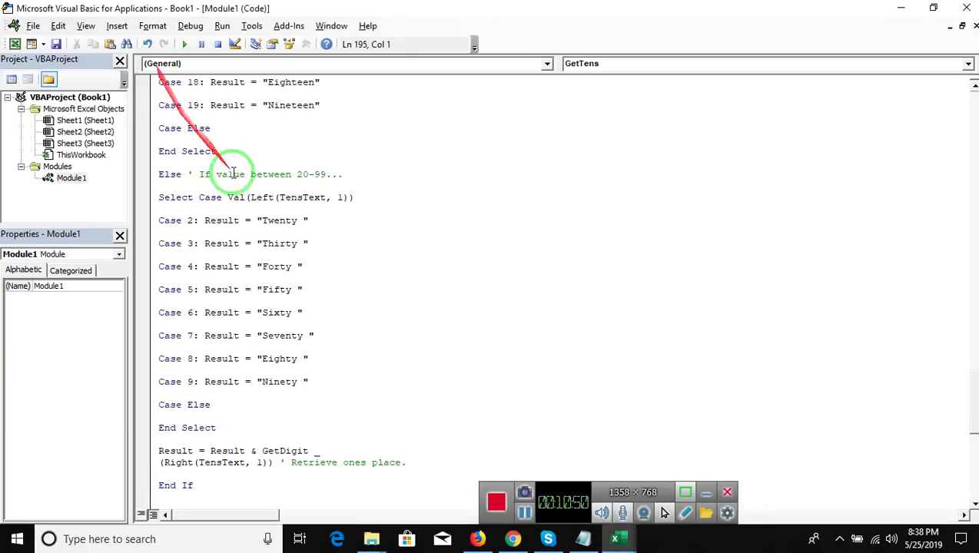
- Move up through the code to the Dollars = Dollars & "Rupees" line, then bring Chrome forward
click(276, 222)
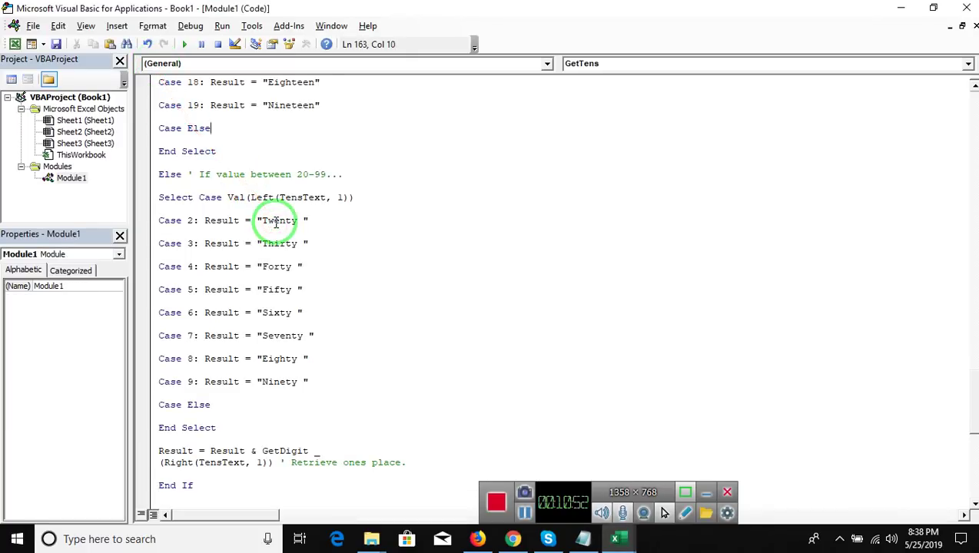
key(Up)
key(Up)
key(Up)
key(Up)
key(Up)
key(Up)
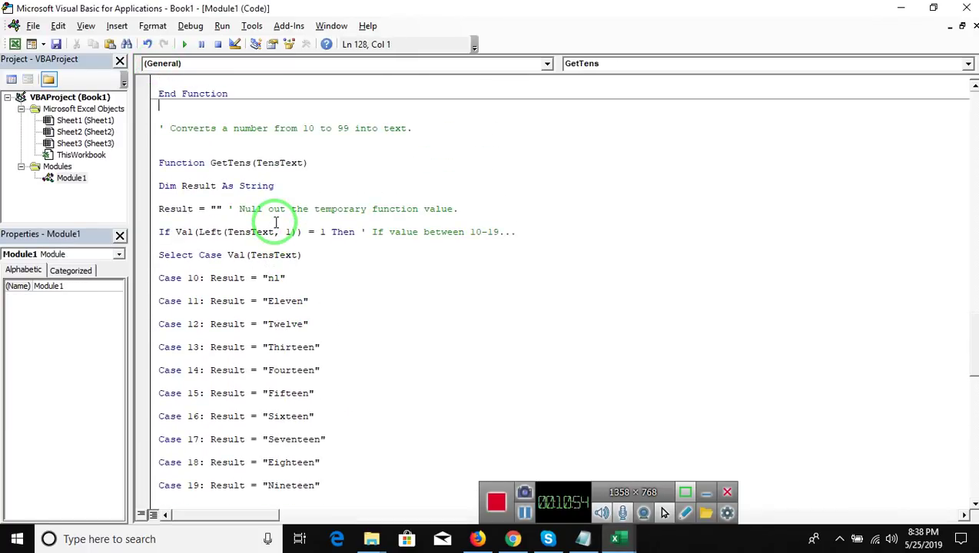
key(Up)
key(Up)
key(Up)
key(Up)
key(Up)
key(Up)
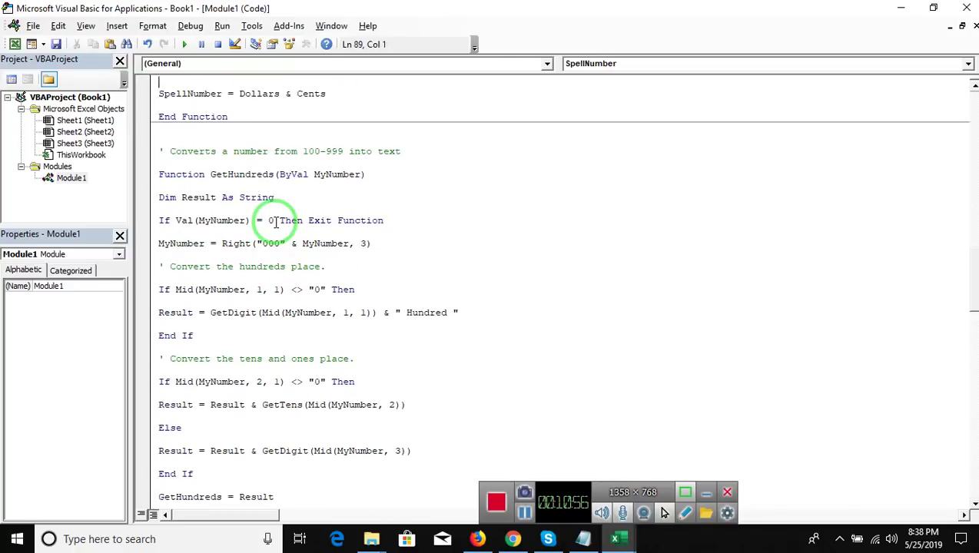
click(274, 221)
key(Down)
key(Down)
key(Down)
click(275, 222)
key(Up)
key(Up)
key(Up)
key(Up)
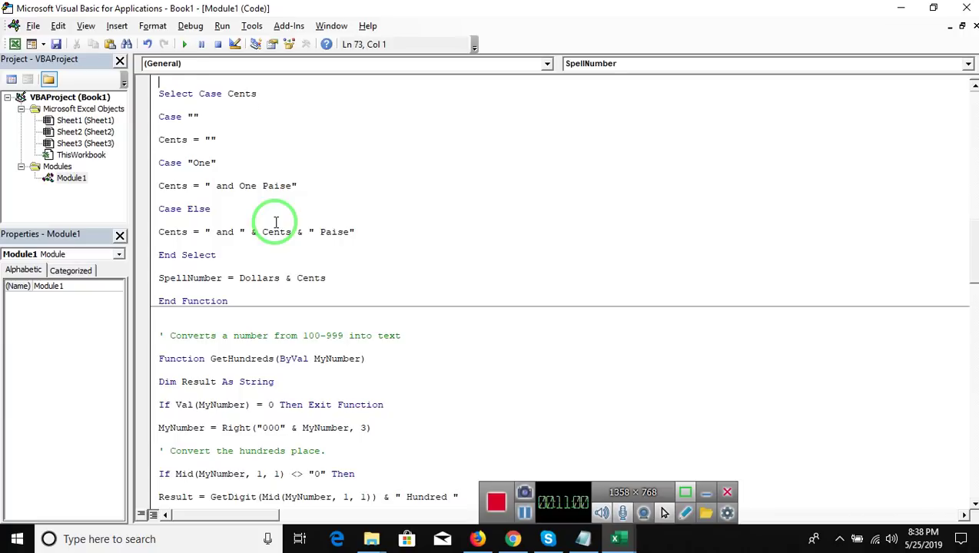
key(Up)
key(Up)
key(Up)
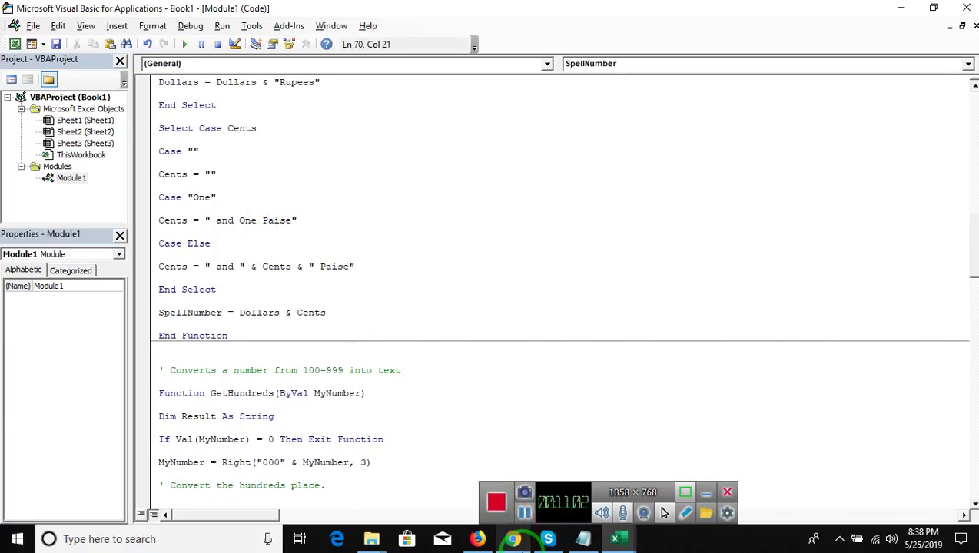
click(513, 538)
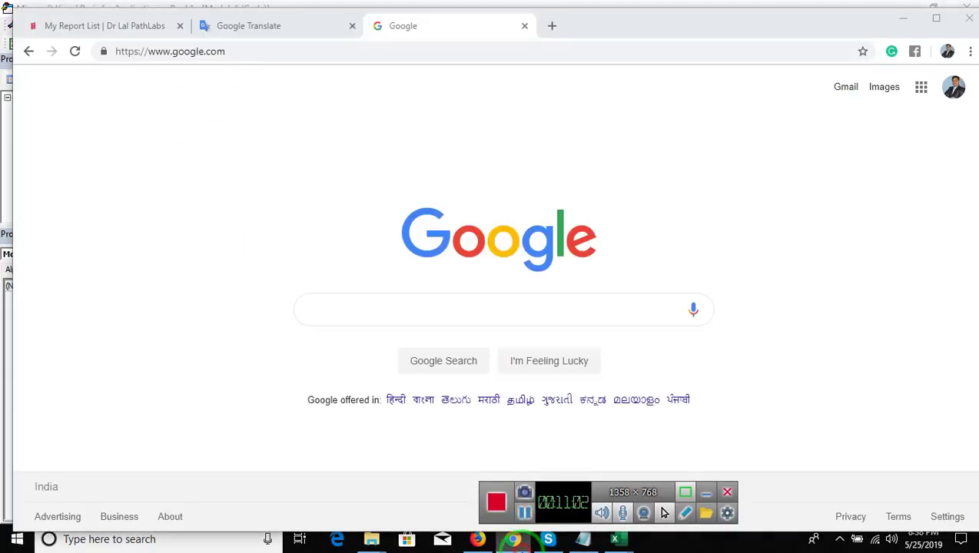
- In Google Translate, transliterate 'rupe' to रूपए and select the word for copying
click(245, 29)
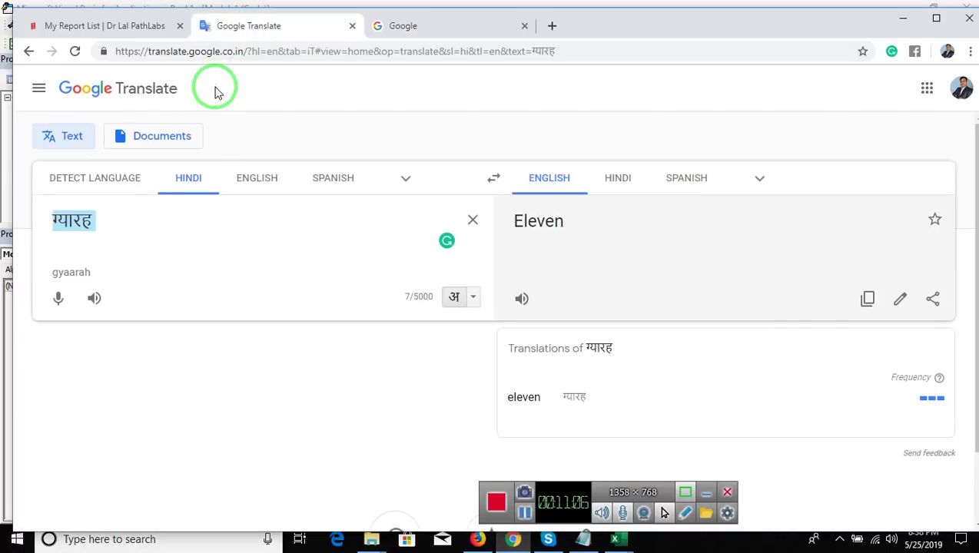
text(r)
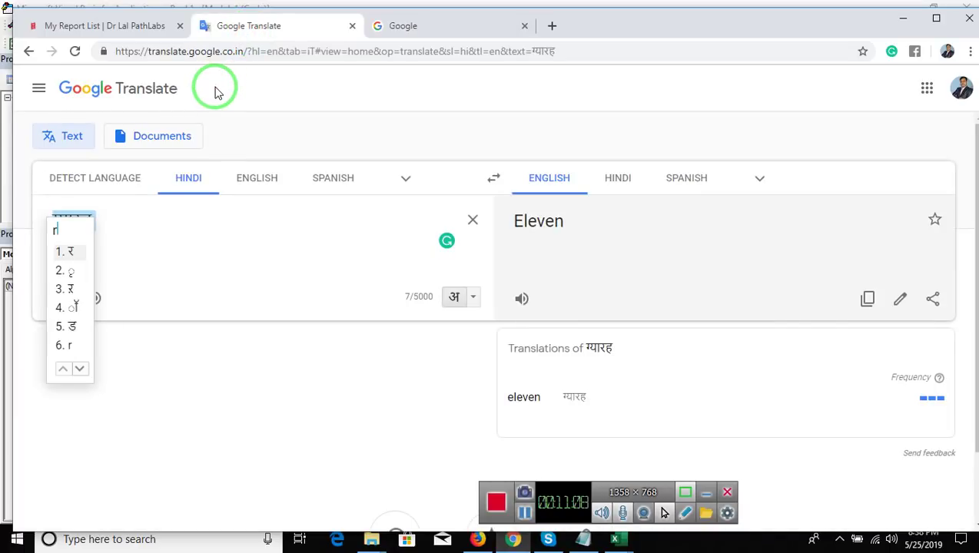
text(up)
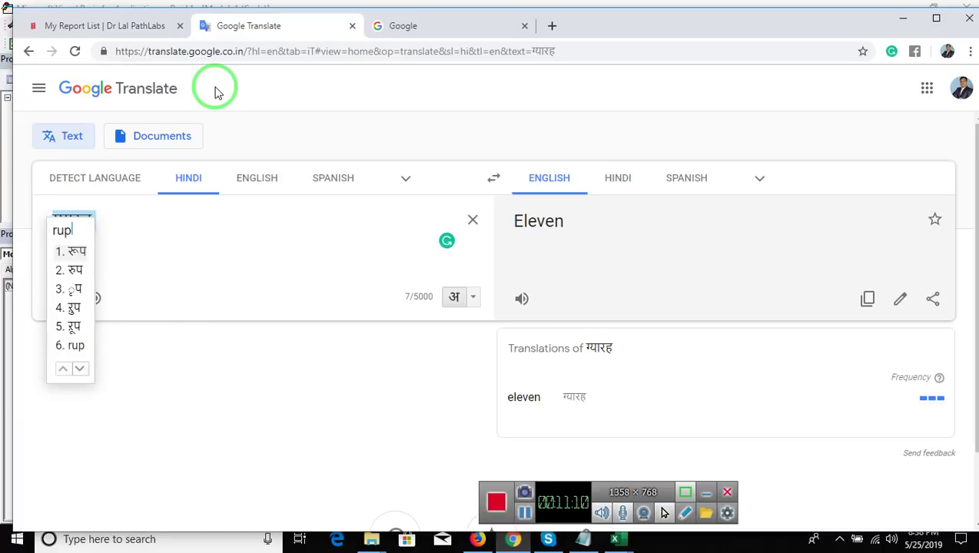
text(e)
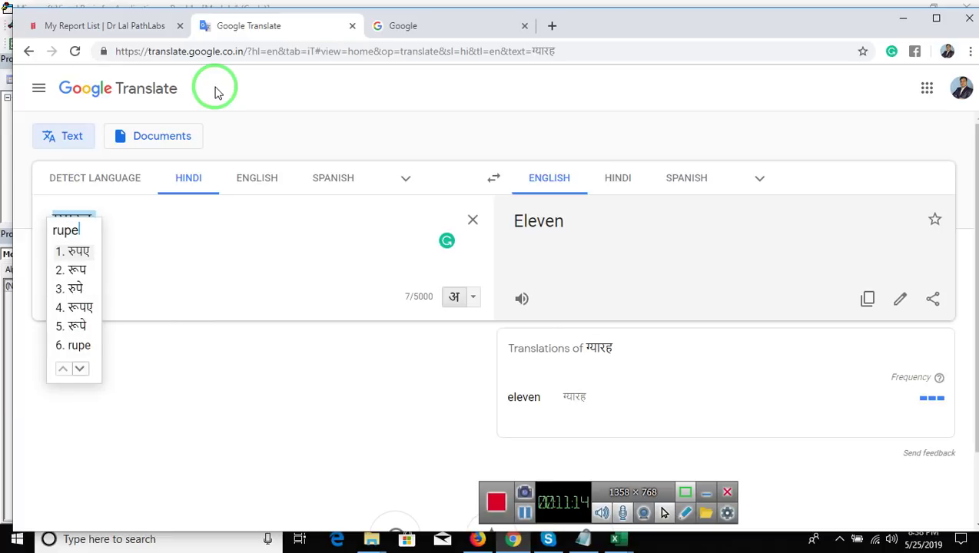
key(Down)
key(Down)
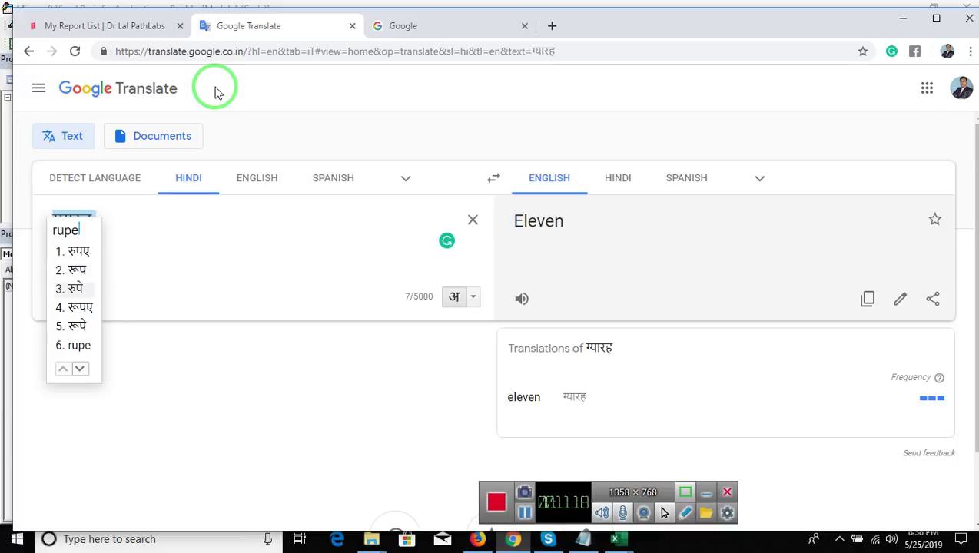
key(Down)
key(Up)
key(Down)
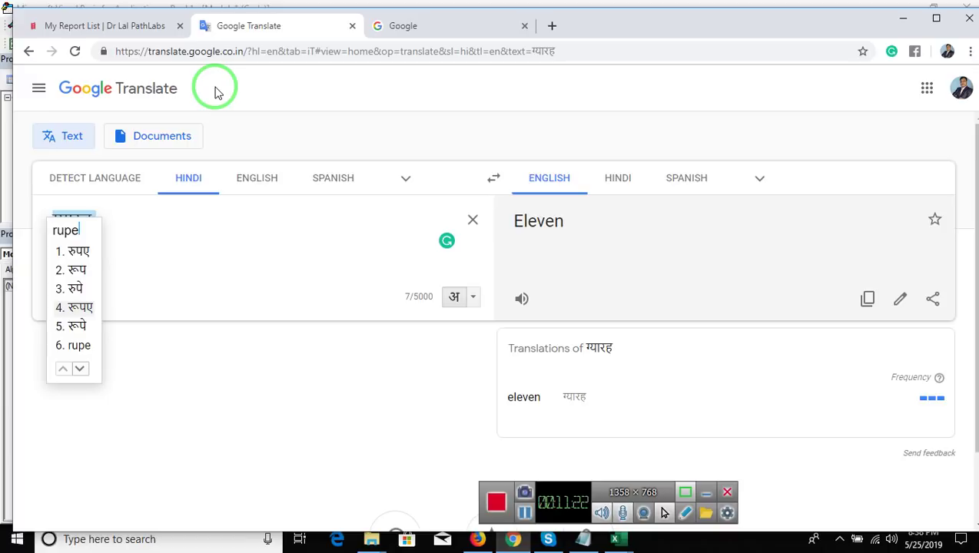
key(space)
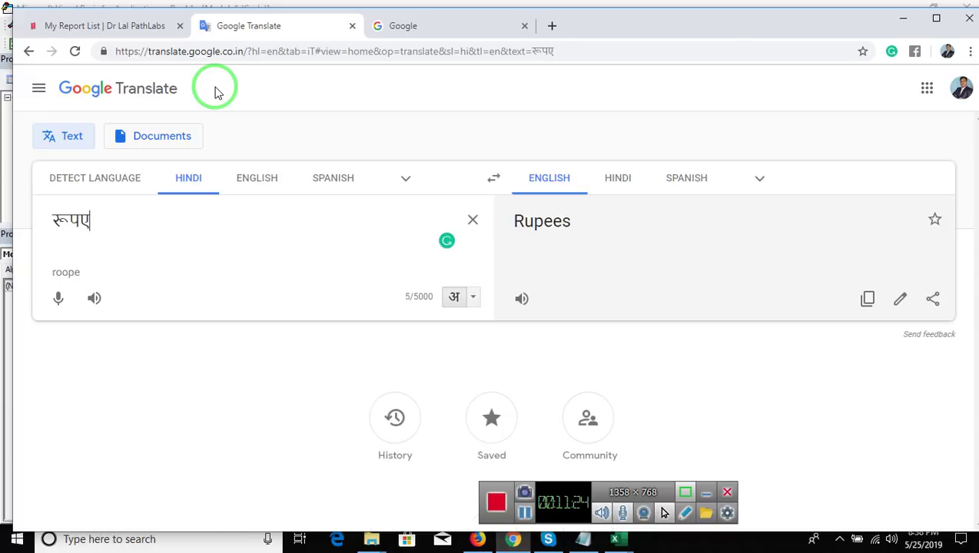
key(shift+Left)
key(shift+Left)
key(shift+Left)
key(ctrl+c)
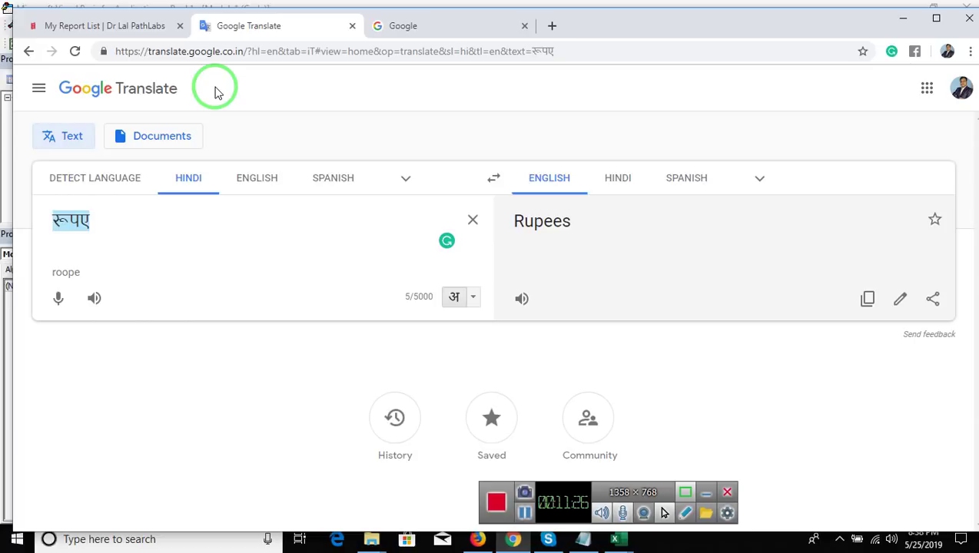
key(alt+Tab)
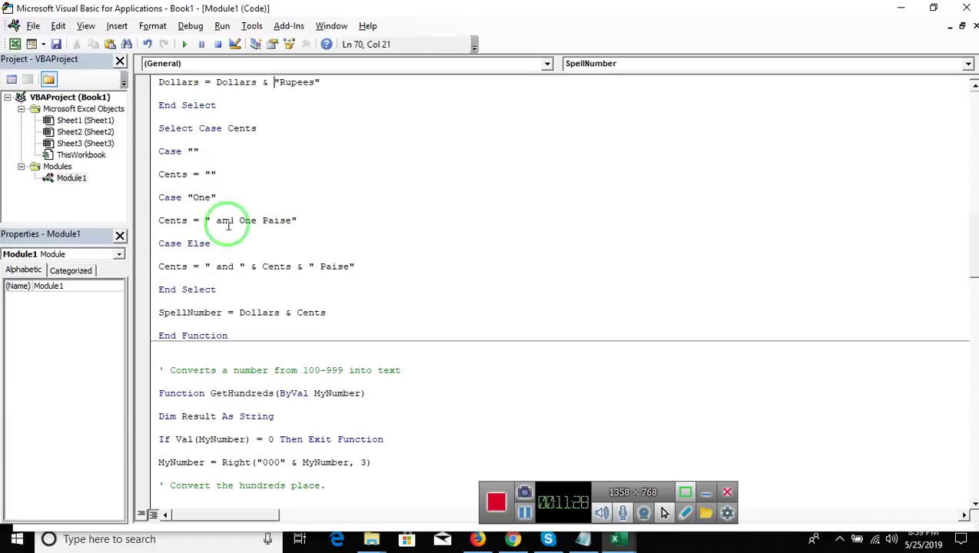
- Paste रूपए over Rupees, then undo the garbled ???? result to restore " Rupees"
double_click(297, 83)
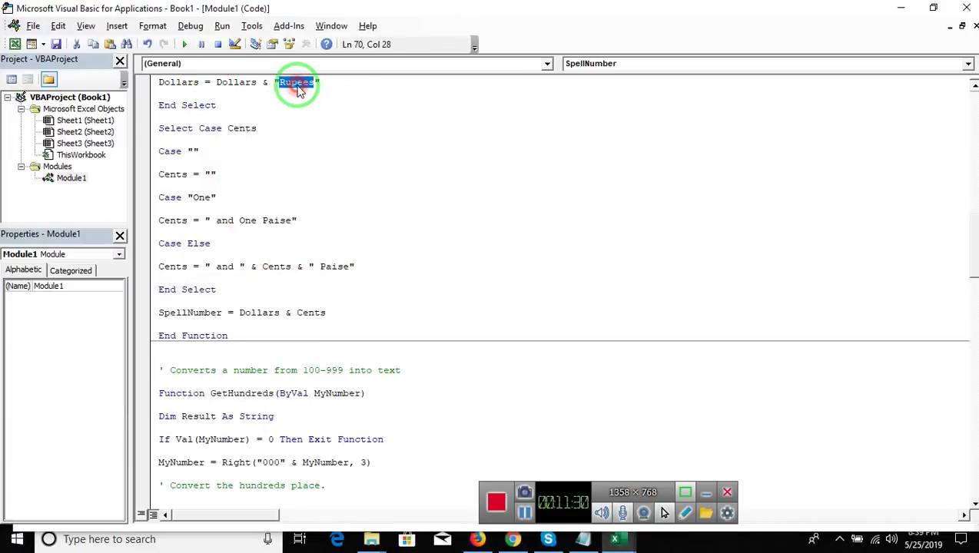
text(????)
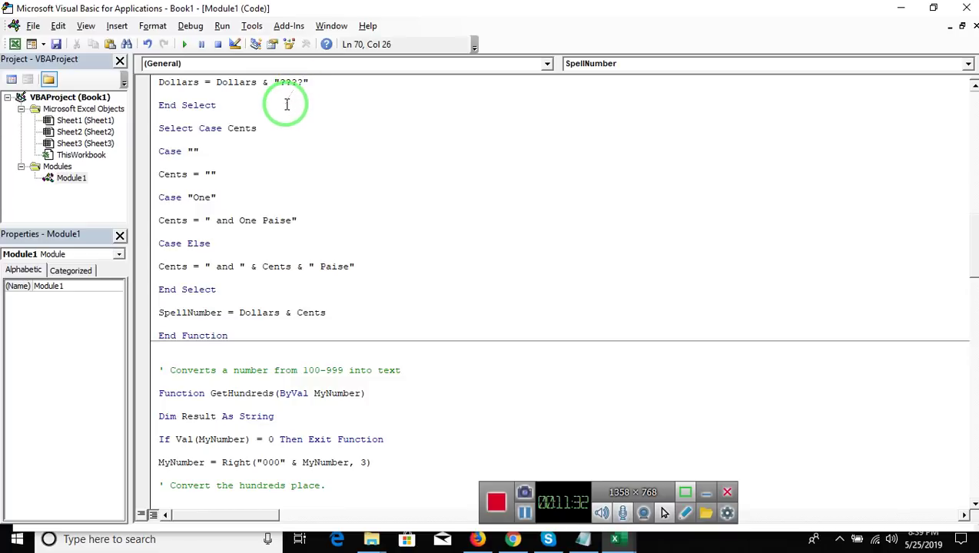
click(286, 104)
key(Up)
key(Up)
key(Up)
key(Up)
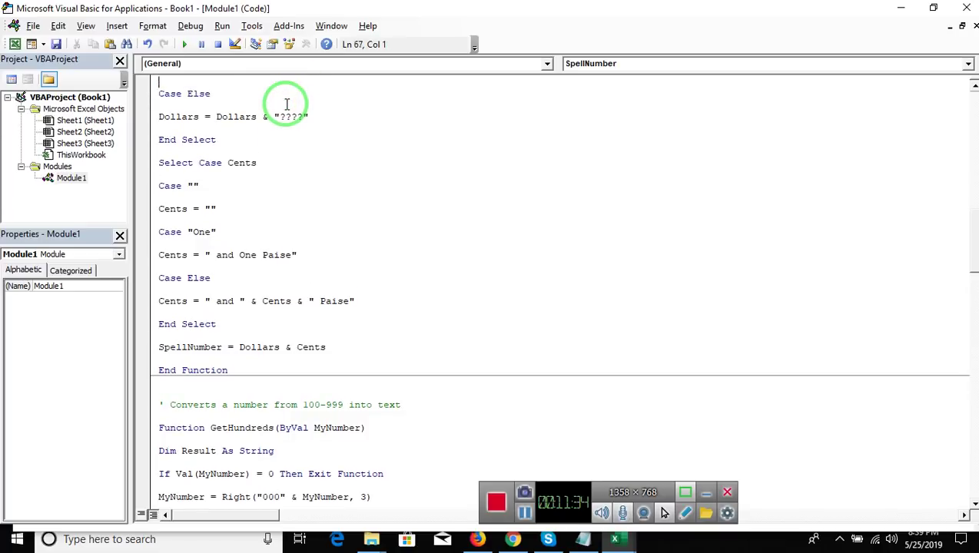
key(Up)
key(Up)
key(ctrl+z)
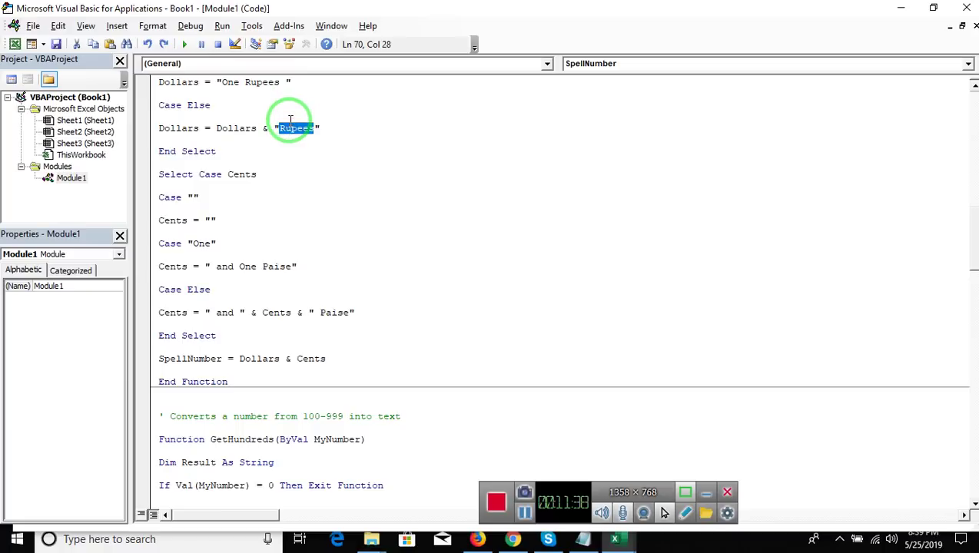
key(Left)
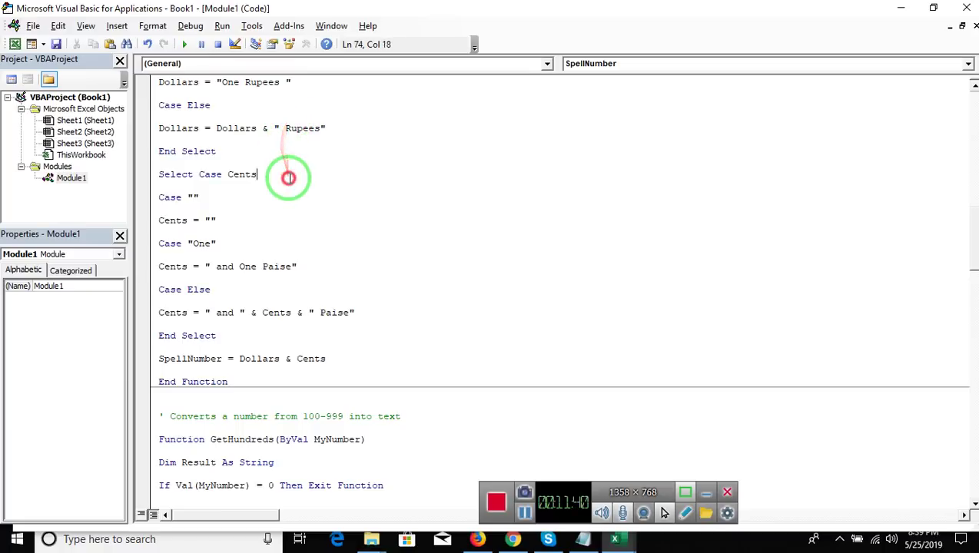
double_click(288, 175)
key(alt+Tab)
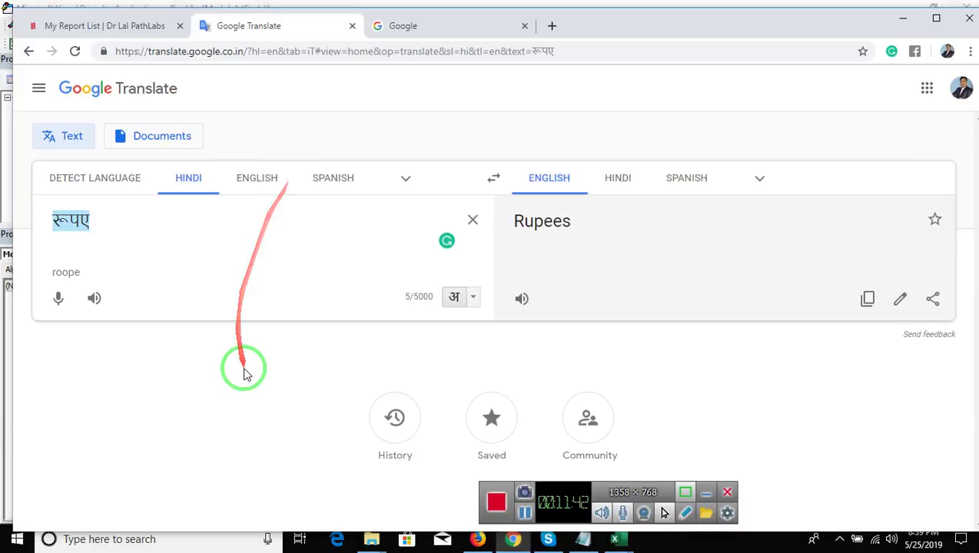
- Paste the Hindi word रूपए into Sheet2 cell G2
key(alt+Tab)
key(alt+Tab)
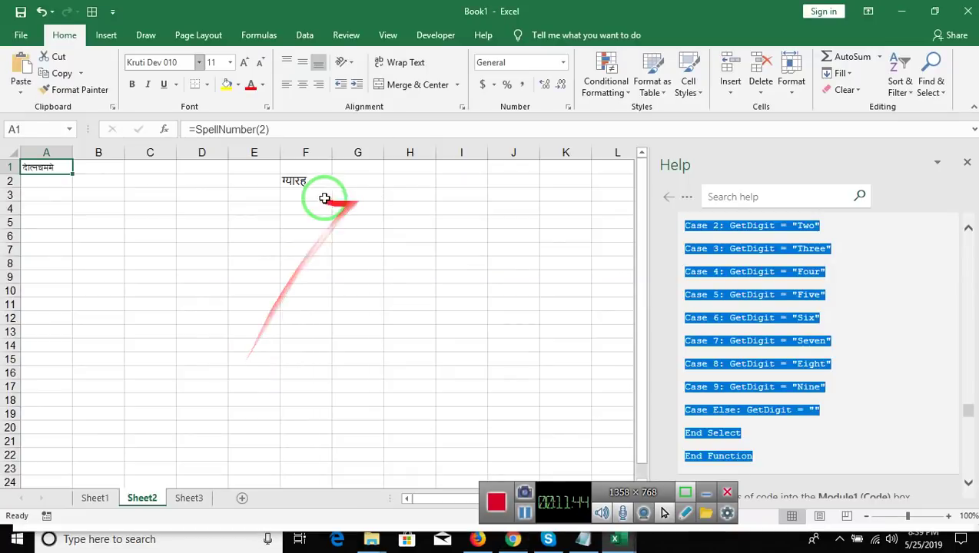
click(366, 181)
key(ctrl+v)
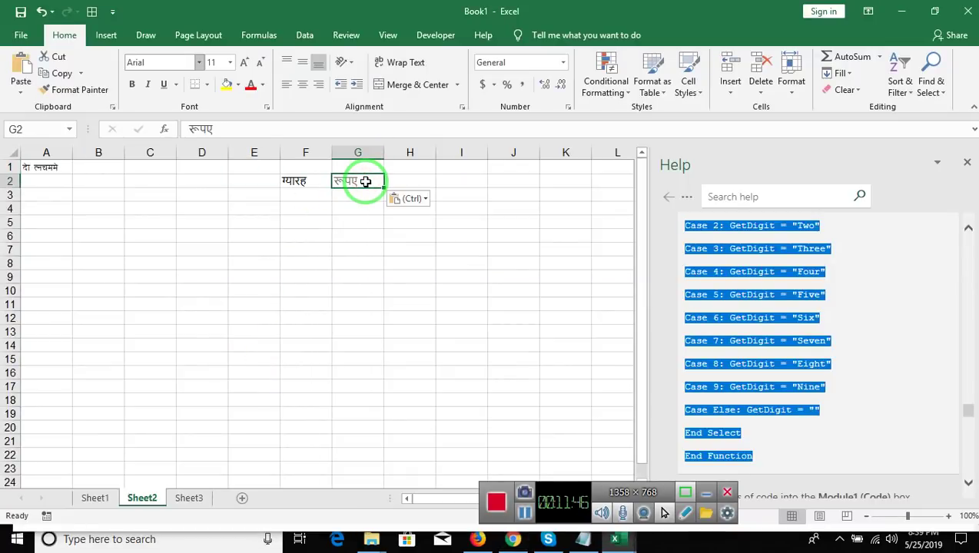
key(alt+Tab)
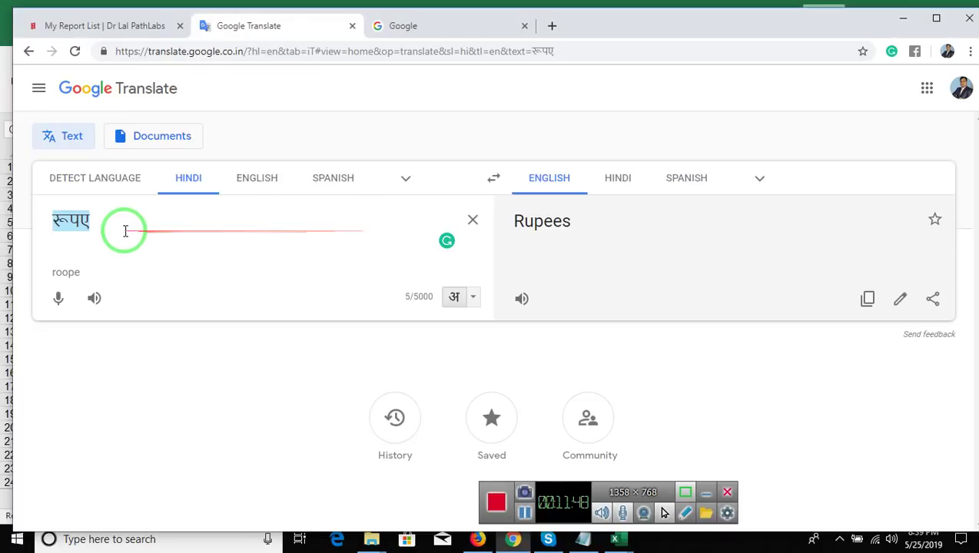
- Transliterate 'Paise' to पैसे and paste it into cell G3
text(Pai)
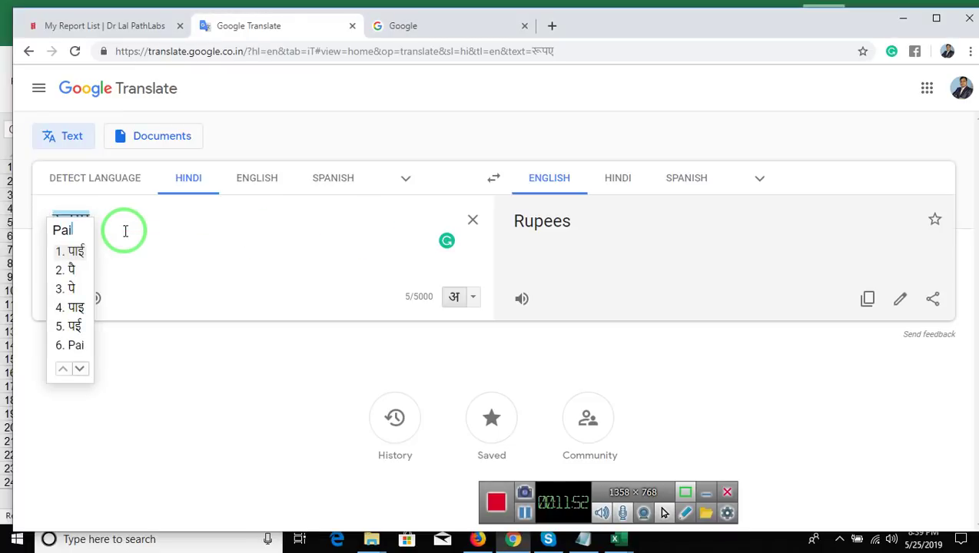
text(se)
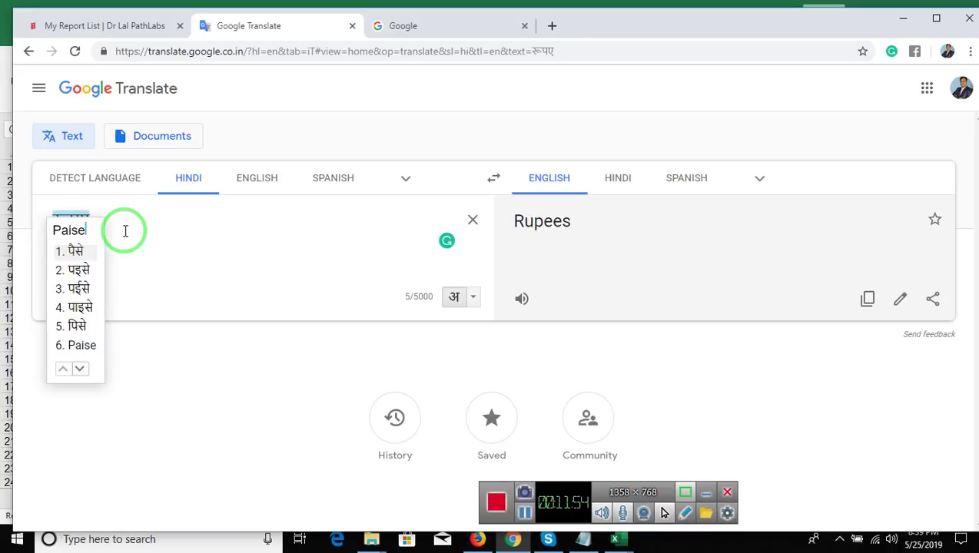
key(space)
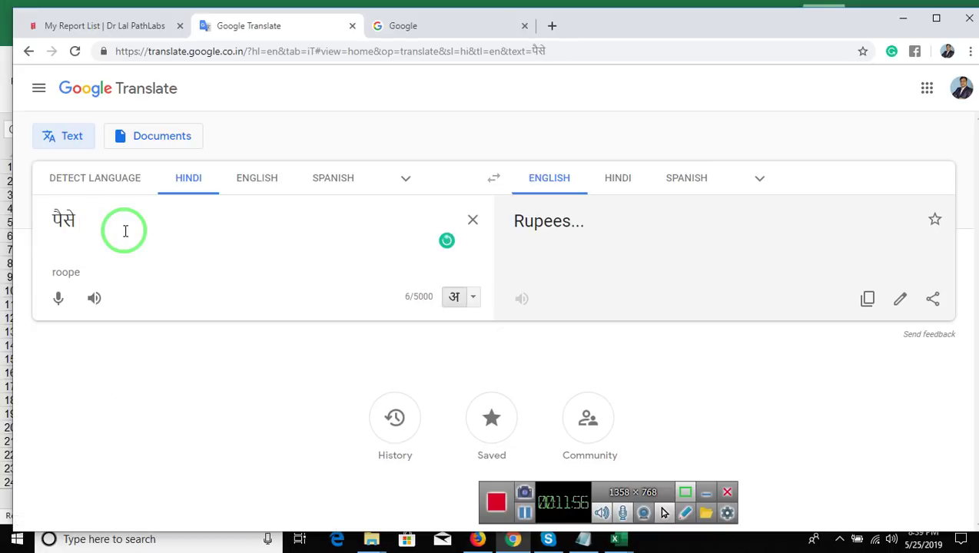
key(ctrl+a)
key(ctrl+c)
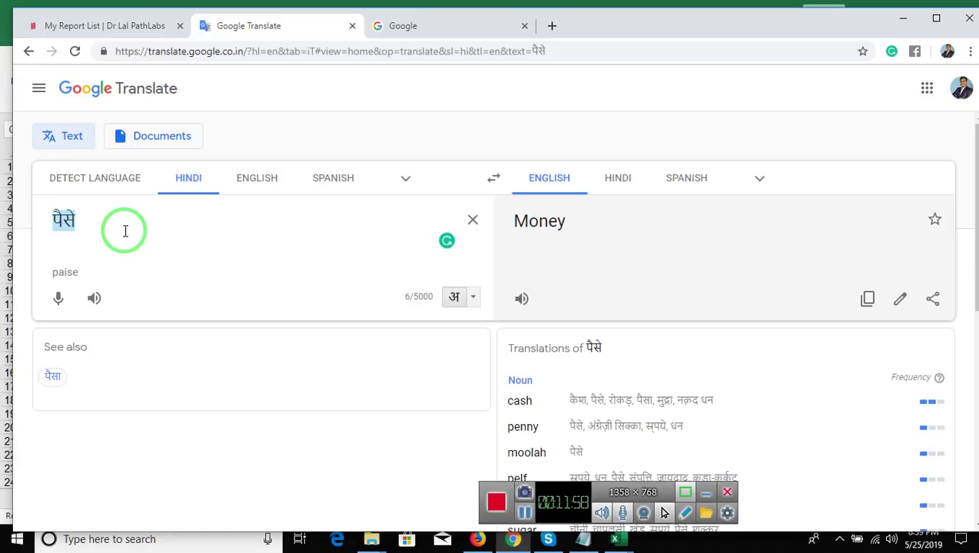
key(alt+Tab)
key(Down)
key(ctrl+v)
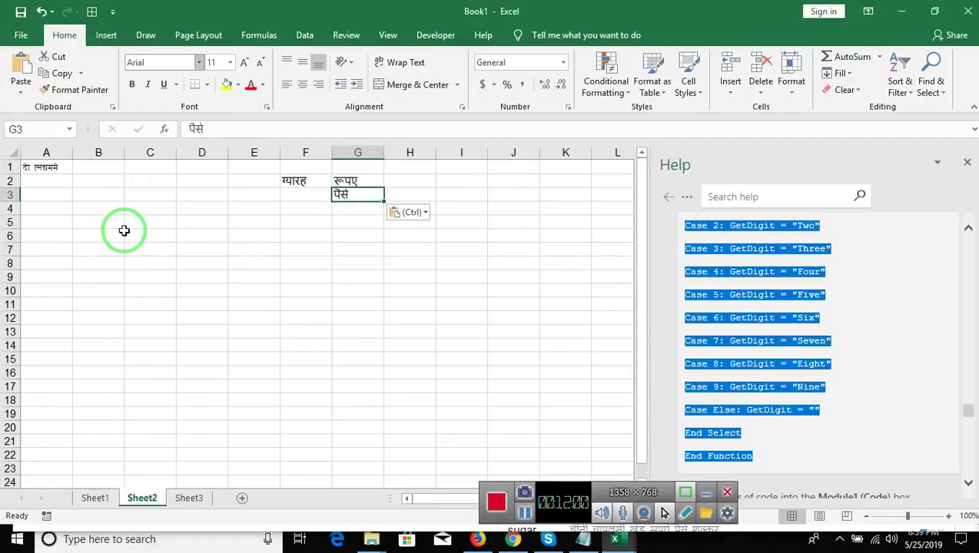
- Transliterate 'barah' to बारह and paste it into cell F3
key(Down)
key(Left)
key(Up)
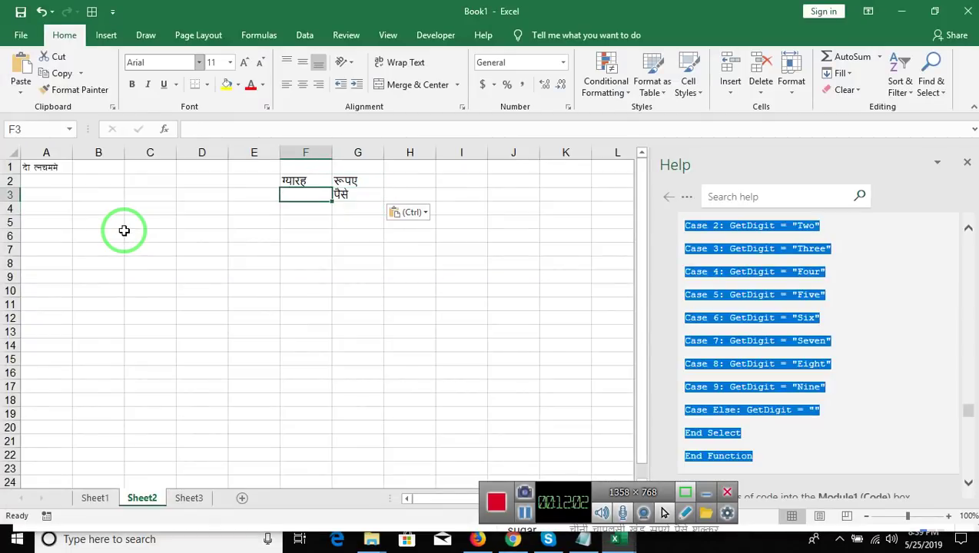
key(alt+Tab)
text(b)
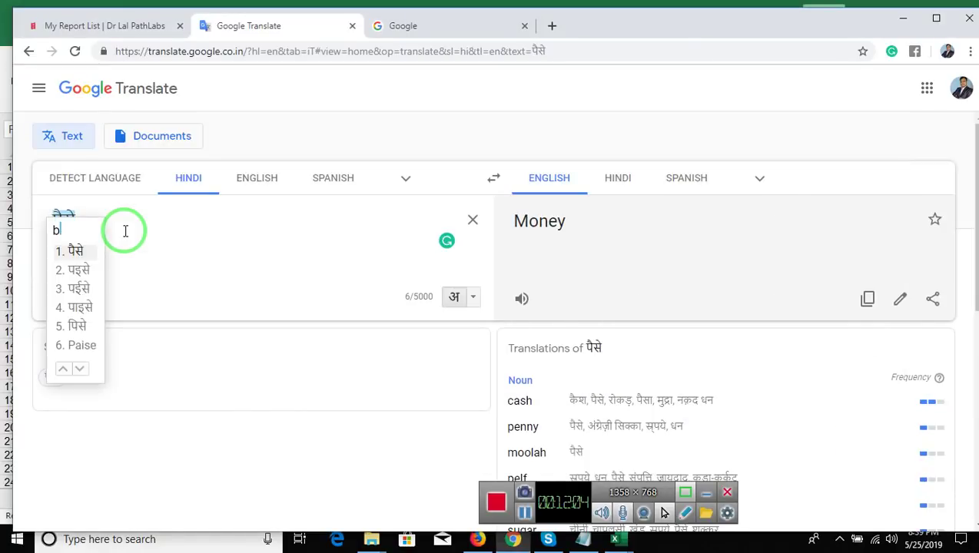
text(ar)
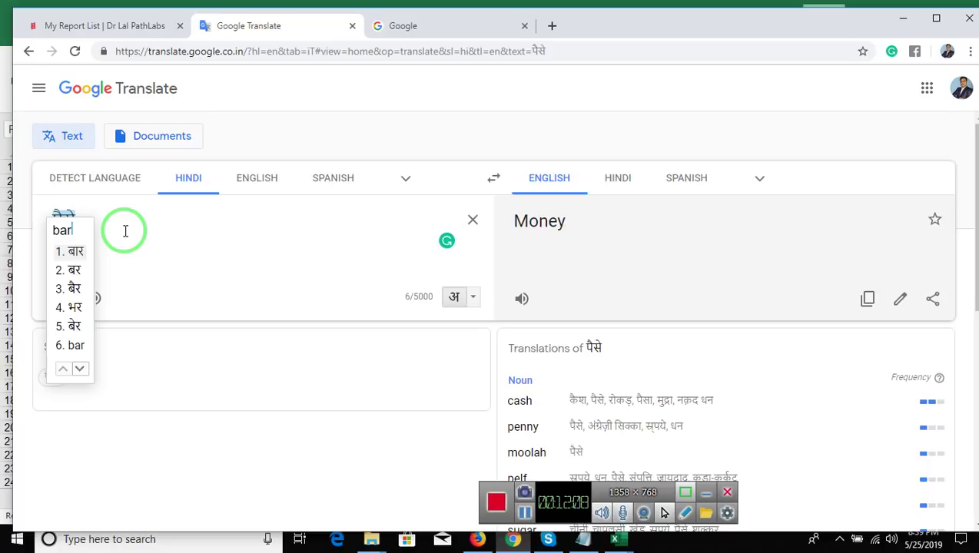
text(ah)
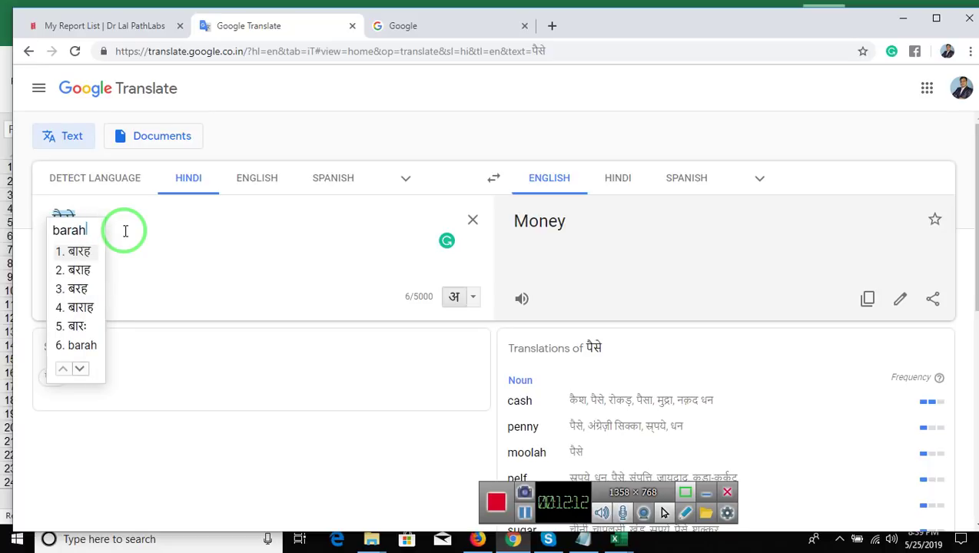
key(space)
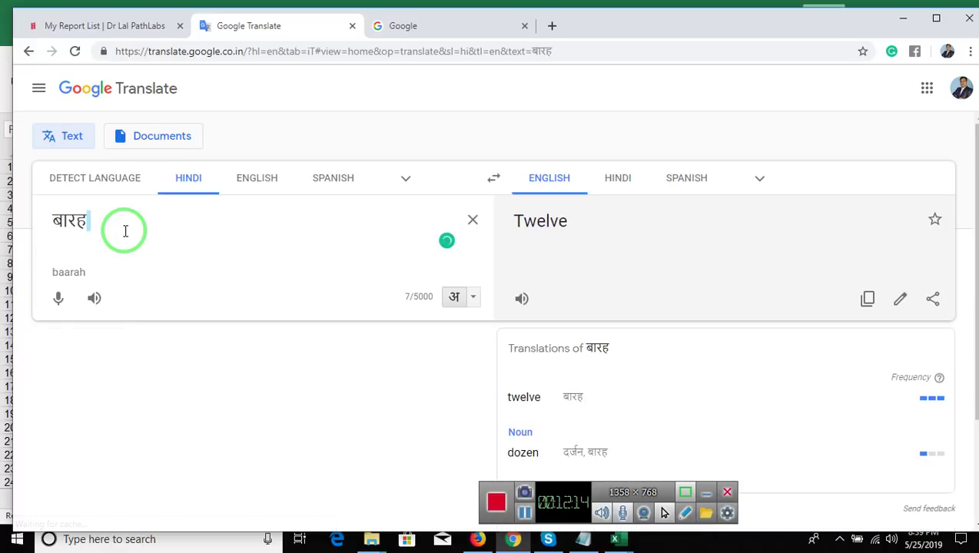
key(shift+Left)
key(shift+Left)
key(shift+Left)
key(ctrl+c)
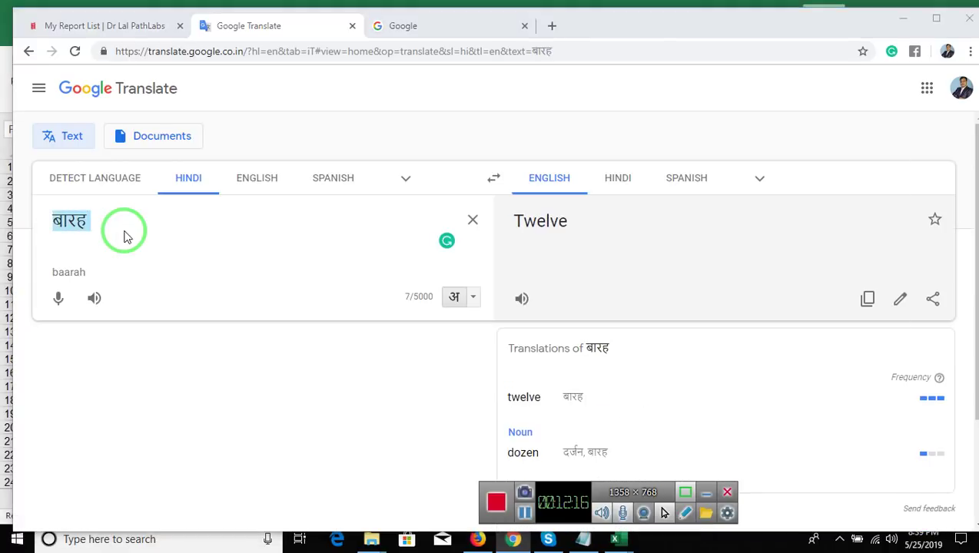
key(alt+Tab)
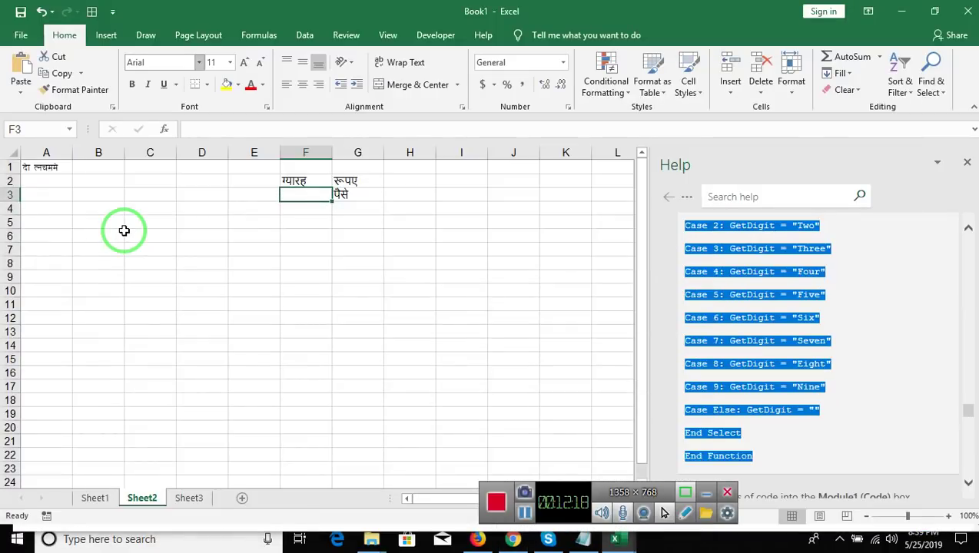
key(ctrl+v)
key(ctrl)
key(Escape)
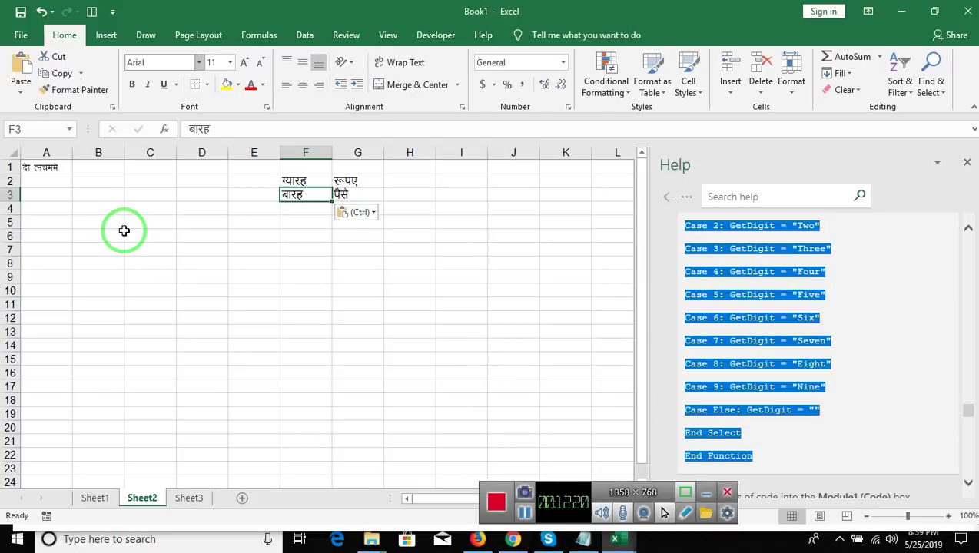
key(Return)
key(Up)
- Replace " Rupees" on the Case Else line with Range("G2").Value, after confirming G2 holds रूपए
key(alt+Tab)
key(alt+Tab)
key(Down)
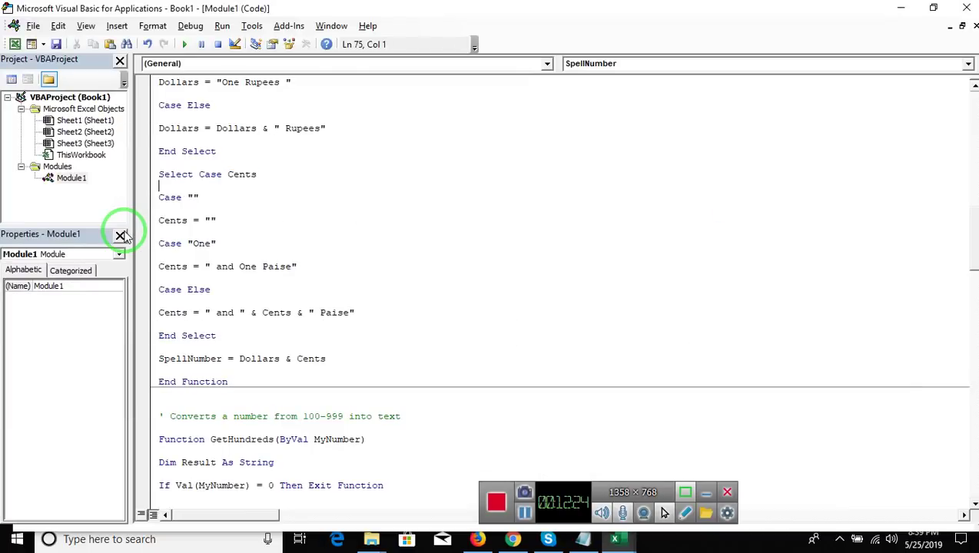
key(Up)
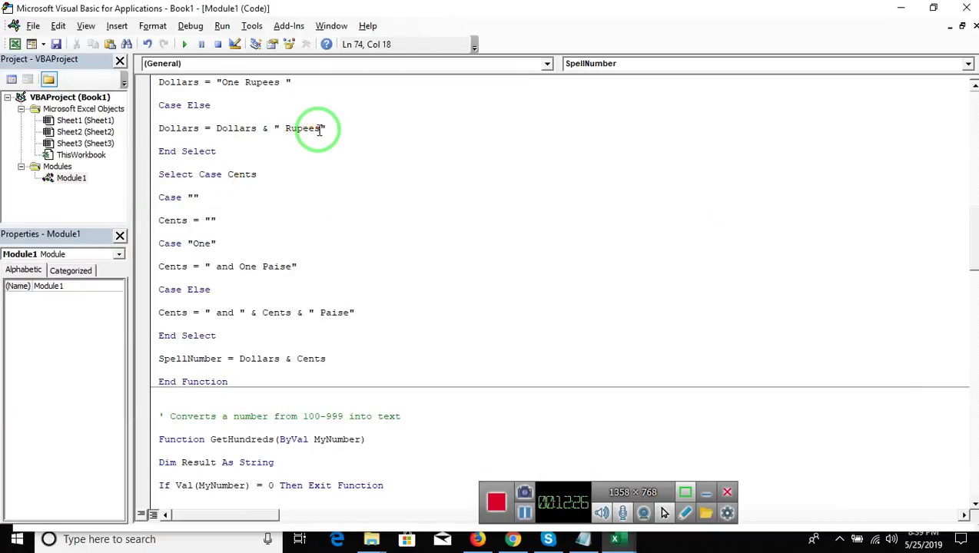
click(319, 128)
key(BackSpace)
key(BackSpace)
key(BackSpace)
key(BackSpace)
key(BackSpace)
key(BackSpace)
key(BackSpace)
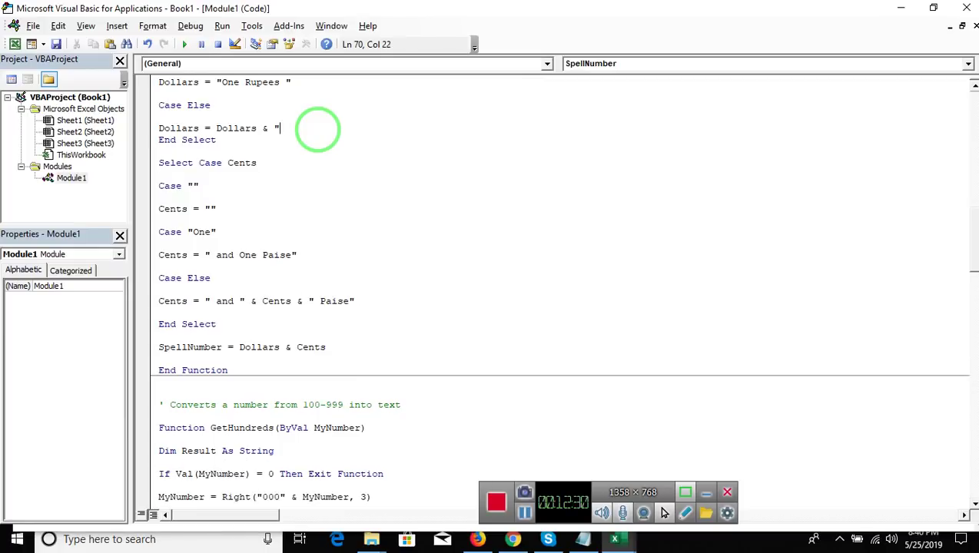
key(BackSpace)
key(alt+Tab)
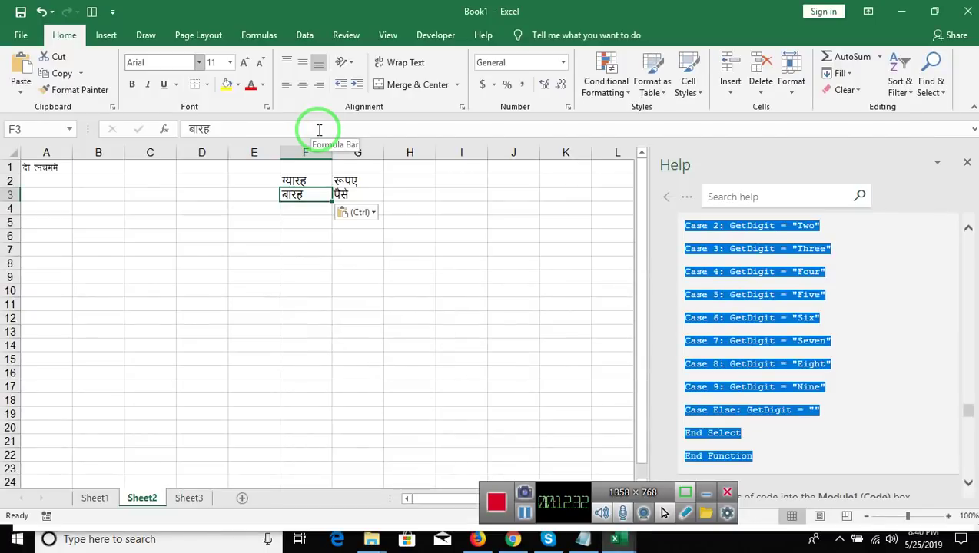
key(Up)
key(Right)
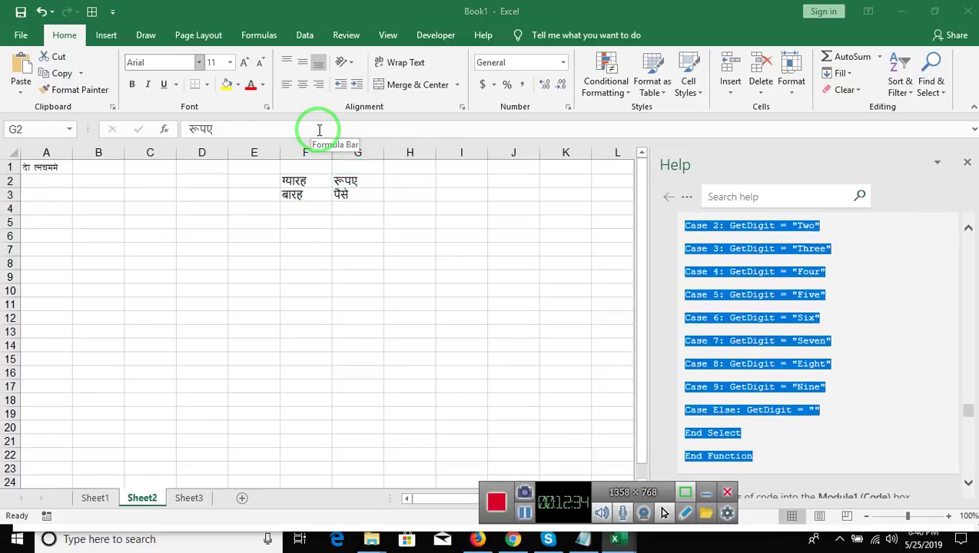
key(alt+Tab)
text(range)
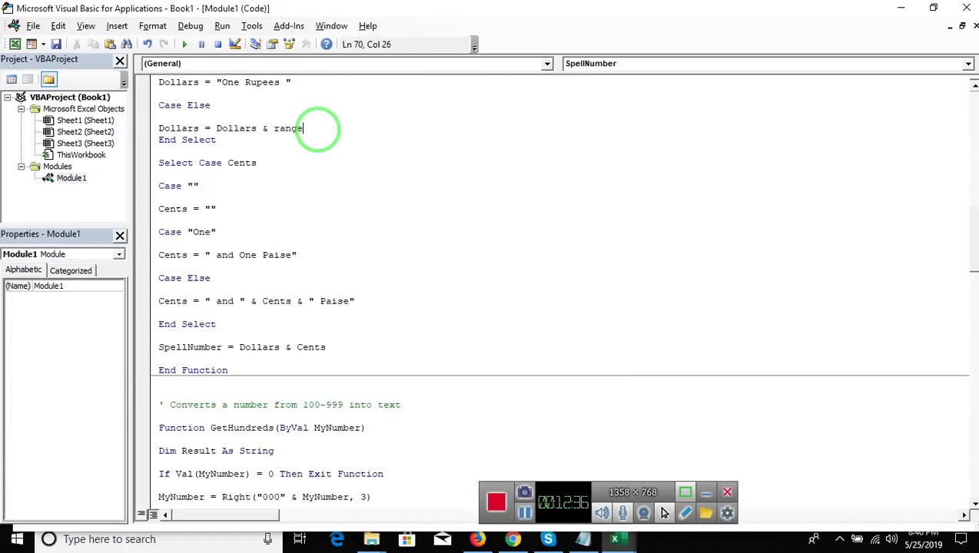
text(()
text(g)
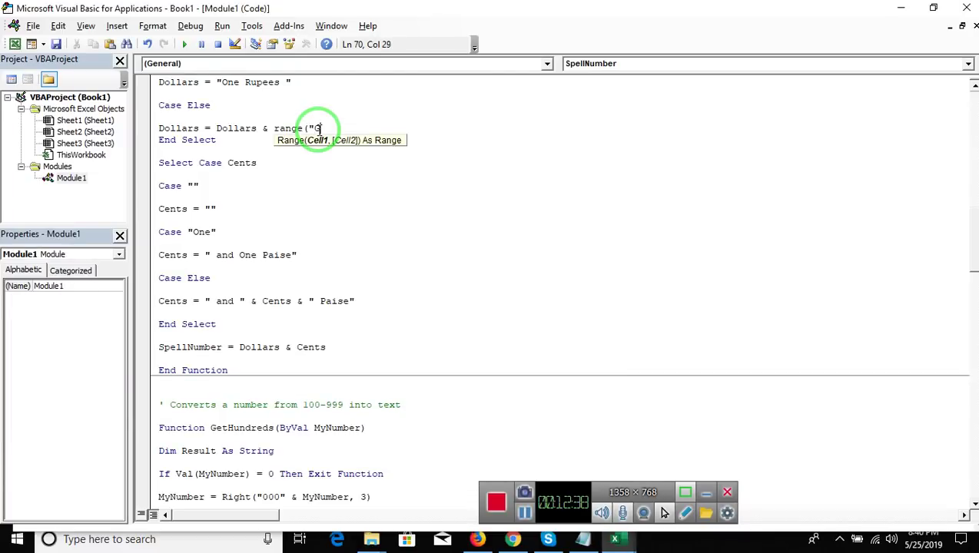
text("))
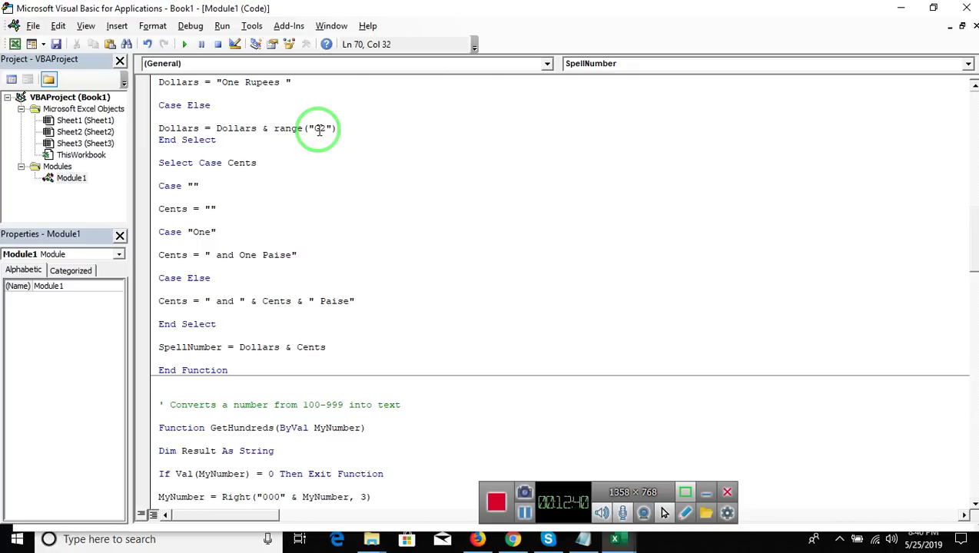
text(.valu)
key(Tab)
click(302, 287)
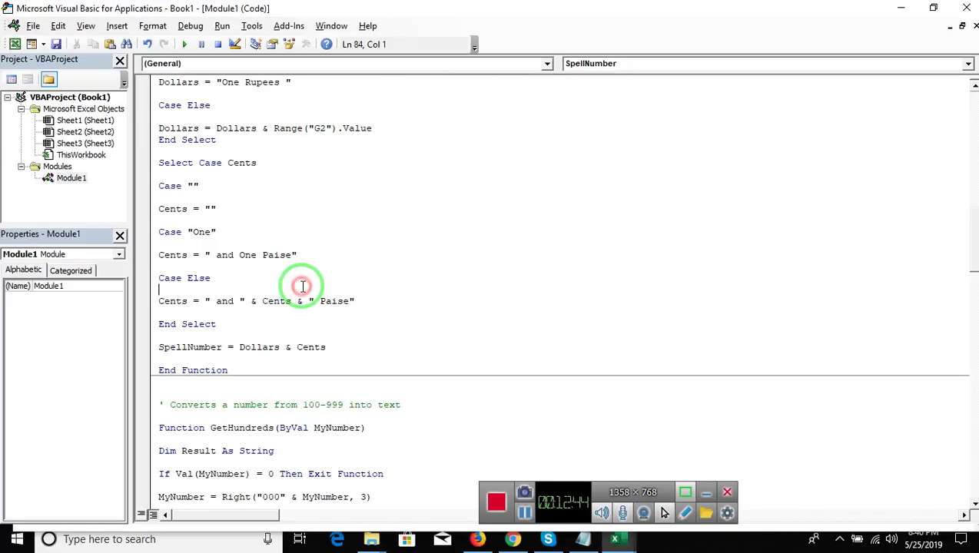
- Replace "Paise" on the One Paise line with Range("G3").Value
click(263, 255)
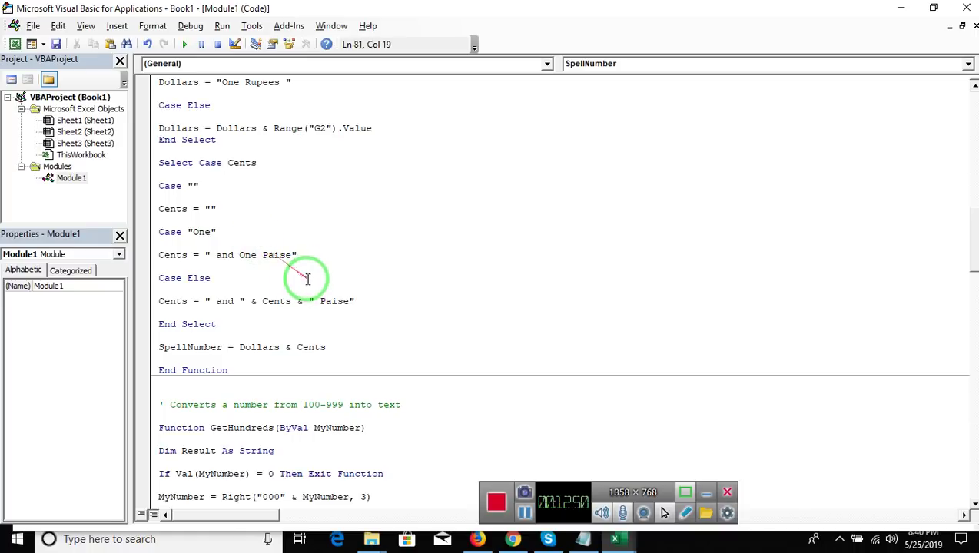
key(Right)
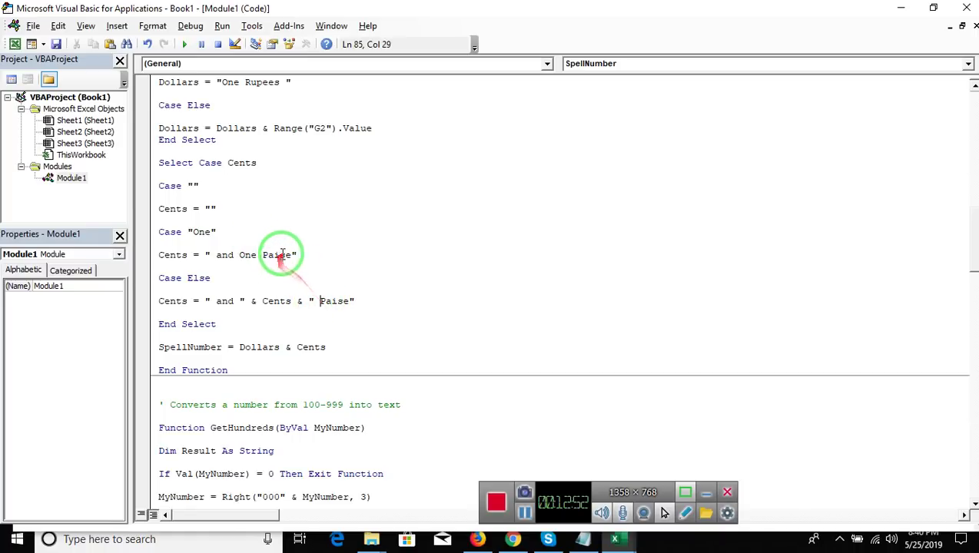
click(289, 255)
key(BackSpace)
key(BackSpace)
key(BackSpace)
key(BackSpace)
key(BackSpace)
text(&)
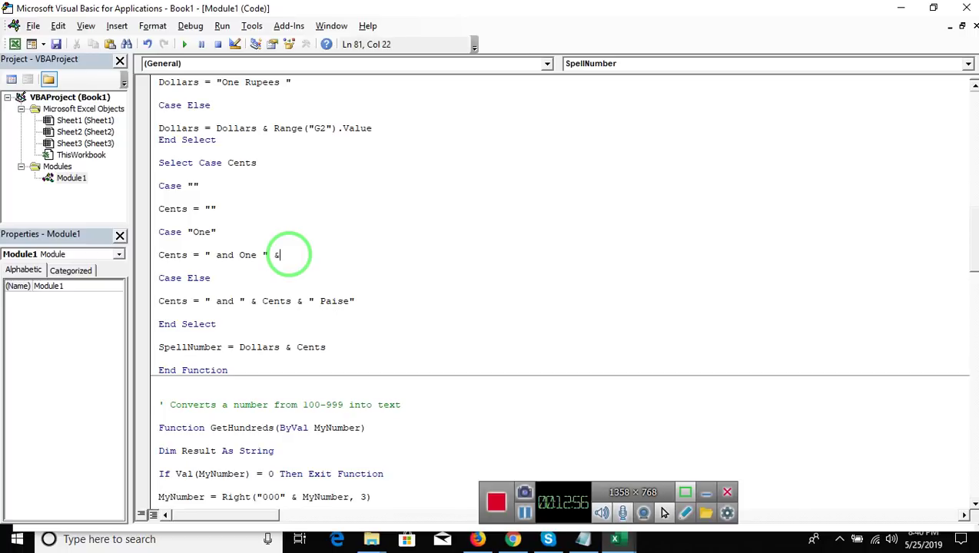
text(ra)
text((G2)
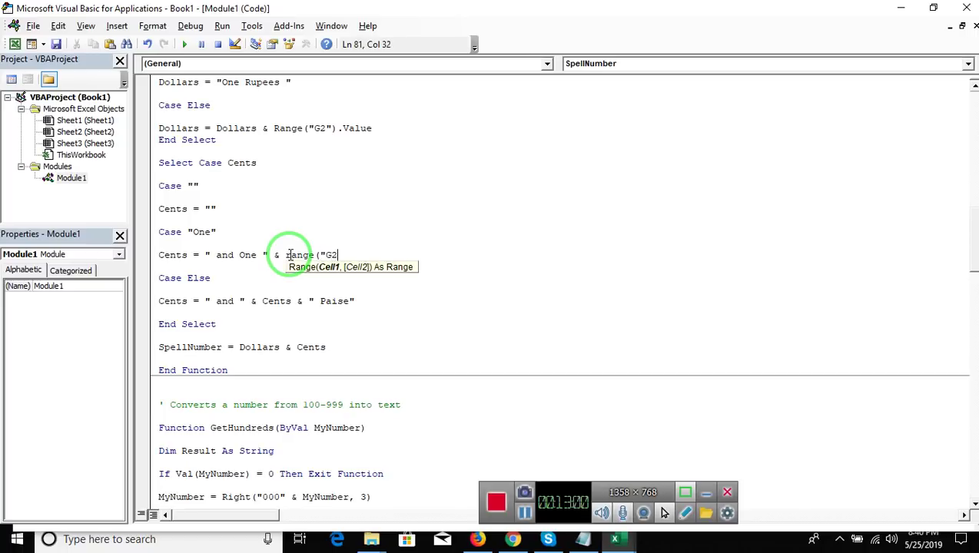
key(BackSpace)
text(3"))
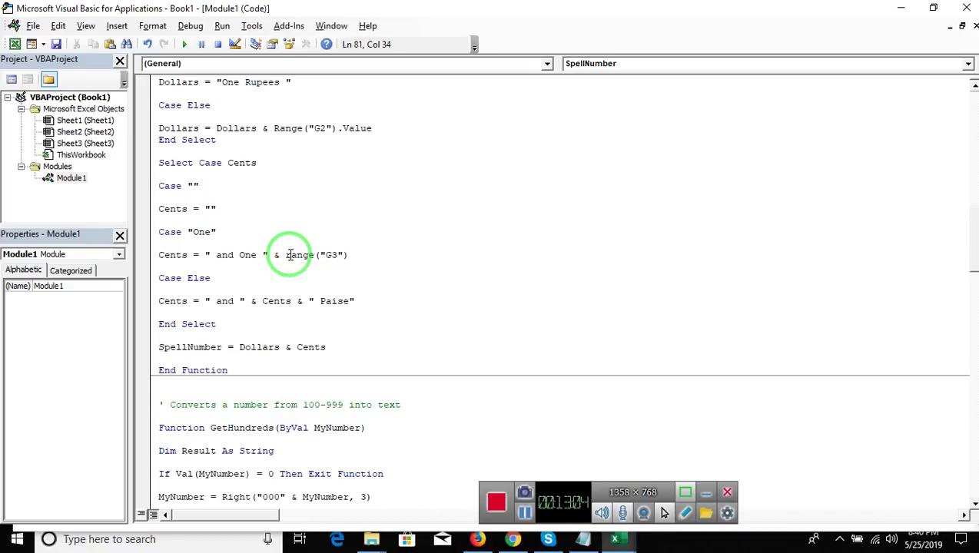
key(alt+F11)
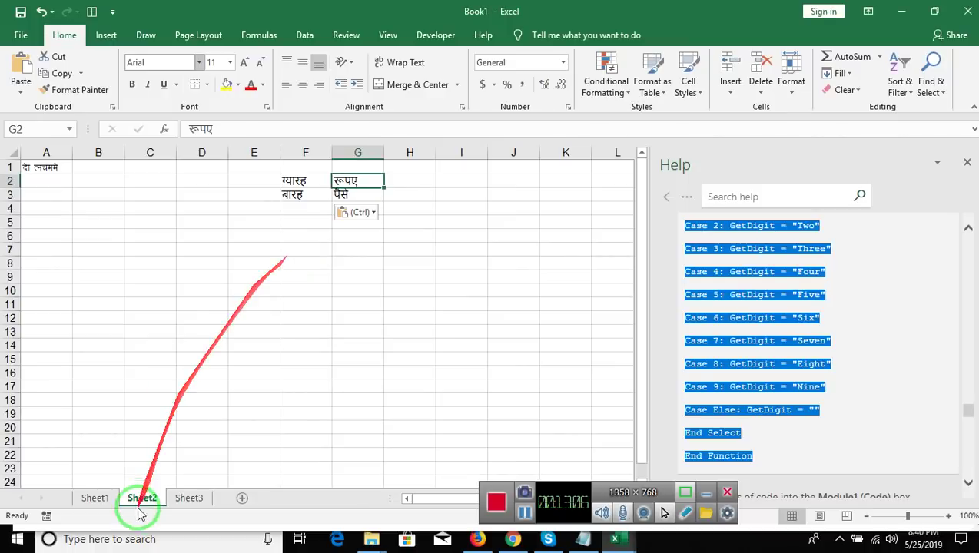
key(alt+F11)
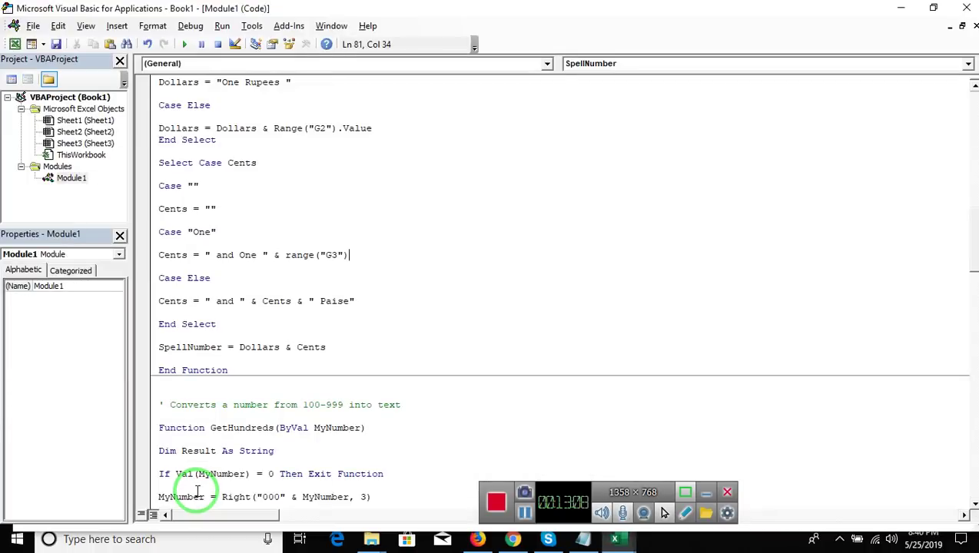
text(.v)
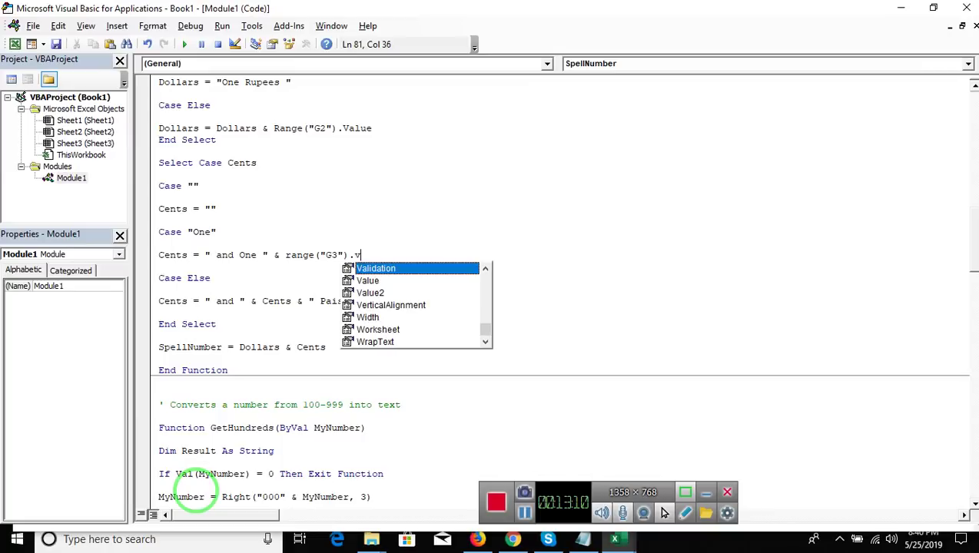
text(a)
key(Tab)
key(Down)
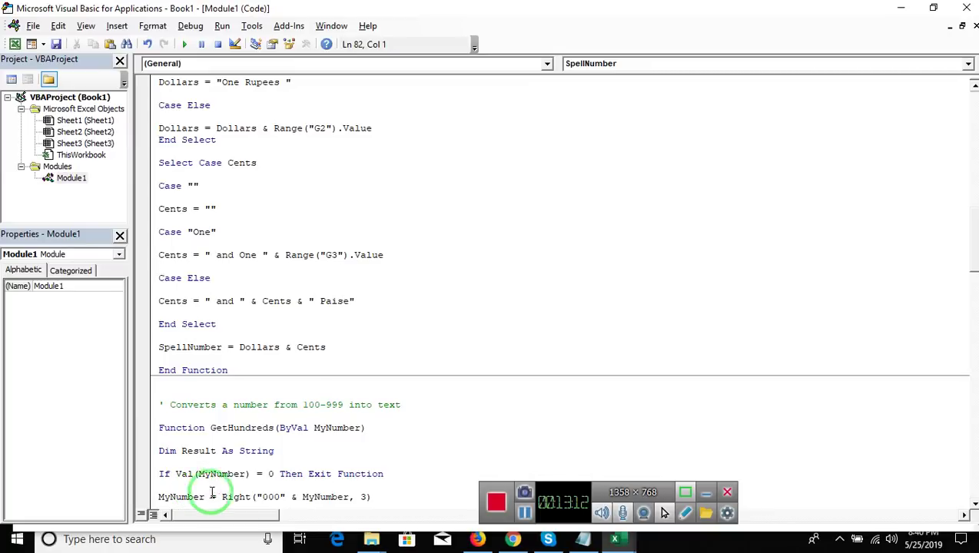
- Replace "Paise" on the other Cents line with & Range("G3").Value
double_click(342, 301)
key(BackSpace)
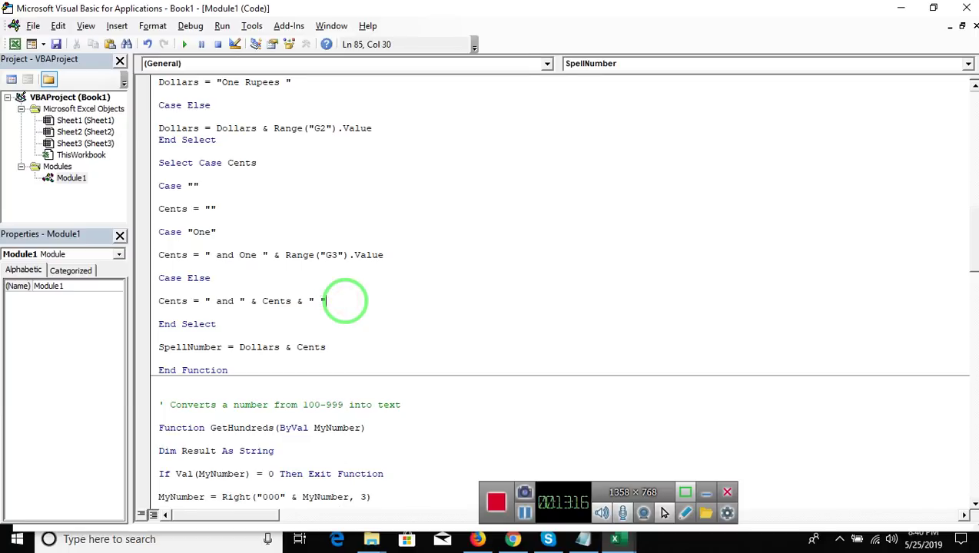
text(& range)
text(("G3)
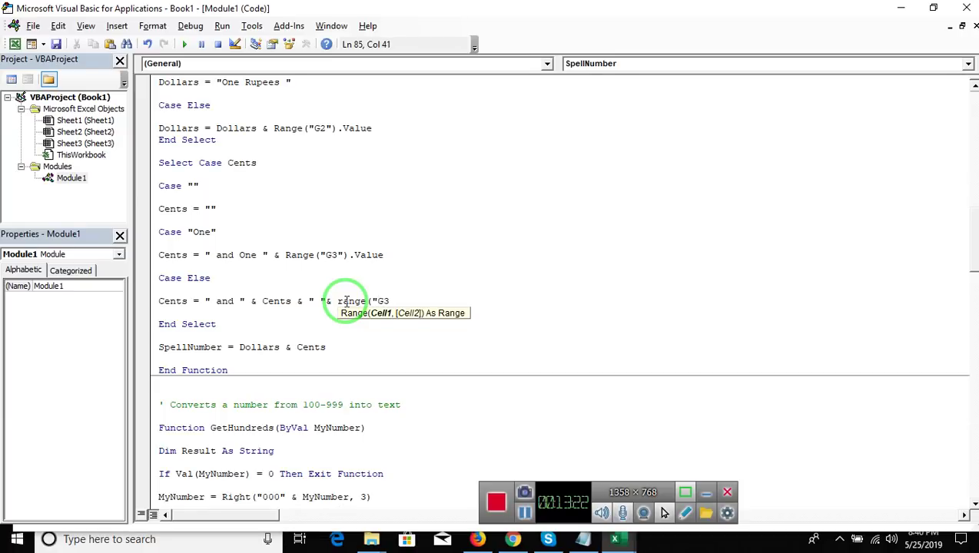
text(").Va)
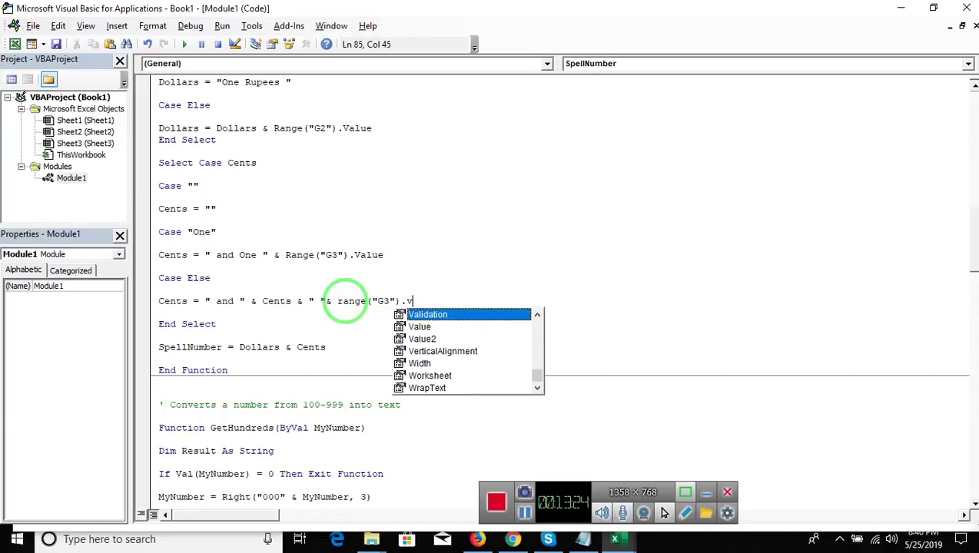
text(lu)
key(Tab)
click(366, 339)
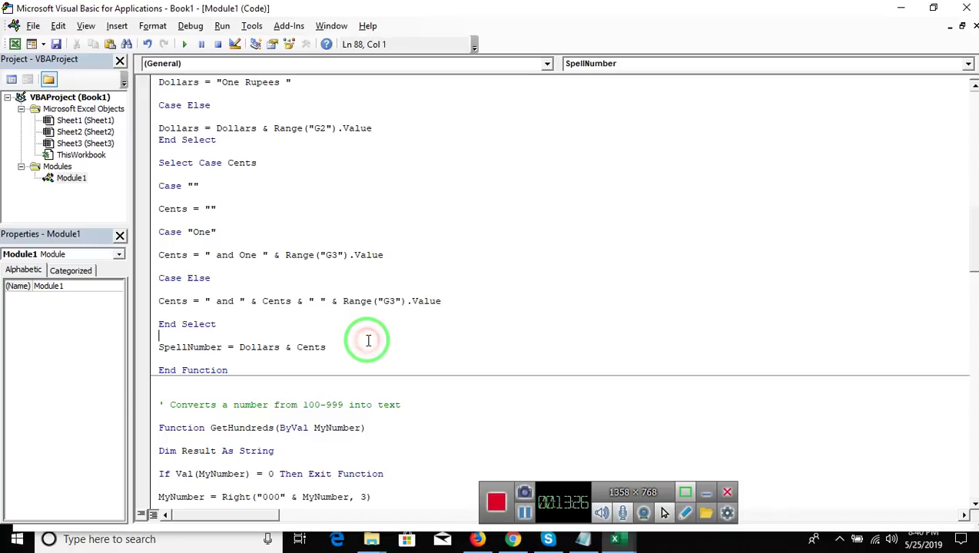
key(alt+F11)
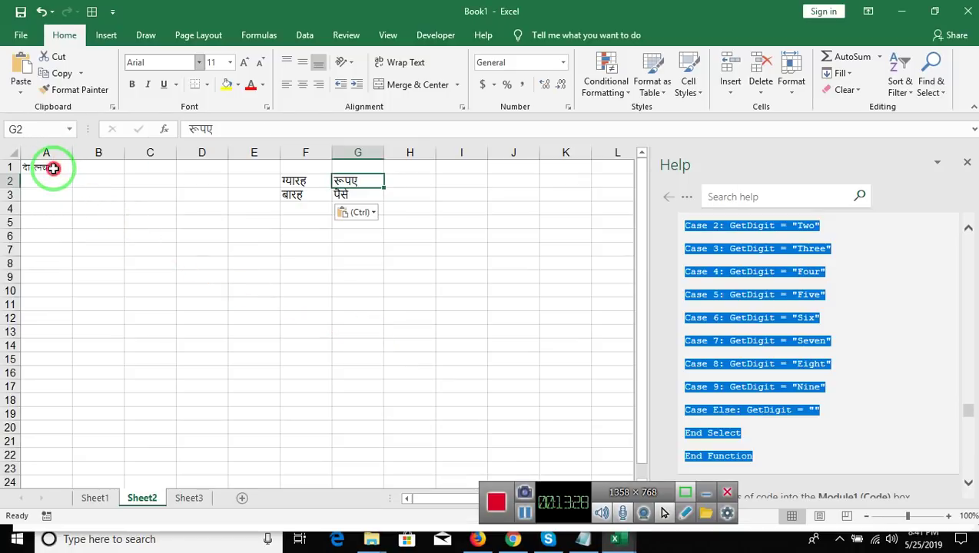
- Re-enter A1's =SpellNumber(2) to recalculate, and inspect the रूपए word in G2
double_click(50, 166)
key(Return)
click(50, 168)
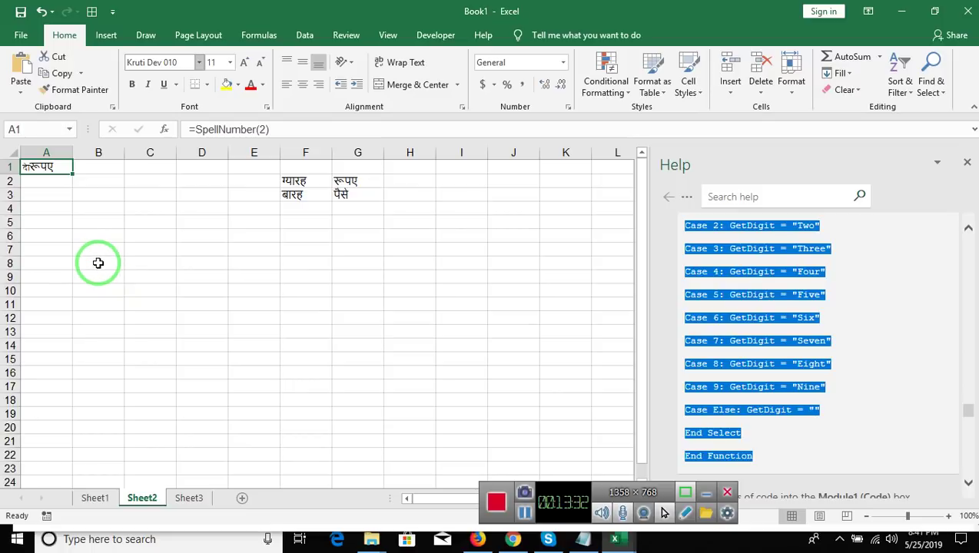
key(alt+F11)
key(alt+F11)
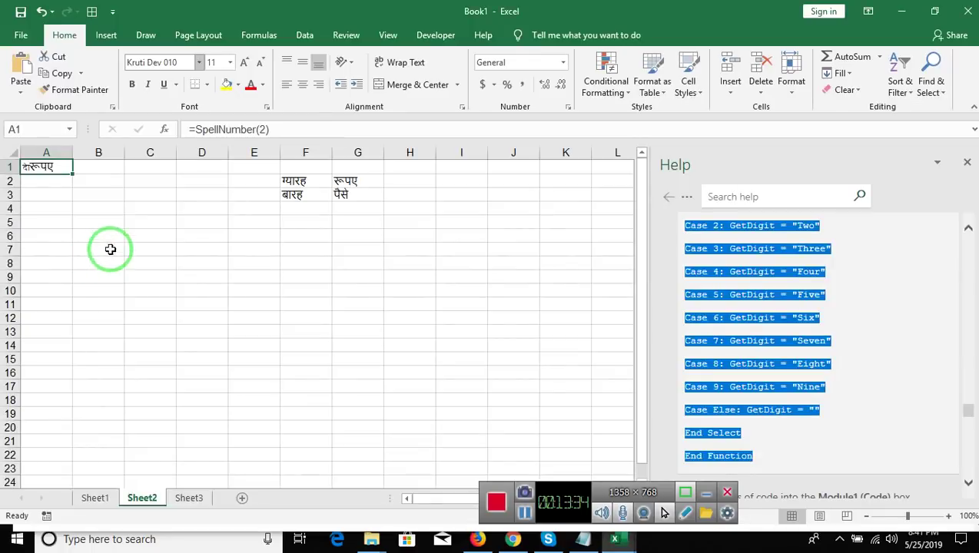
click(340, 180)
double_click(341, 180)
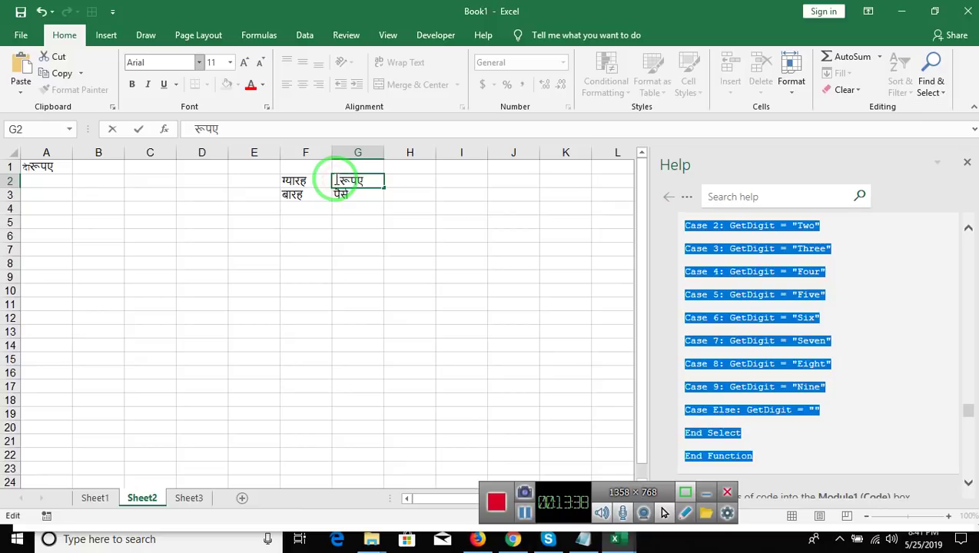
key(Return)
click(336, 180)
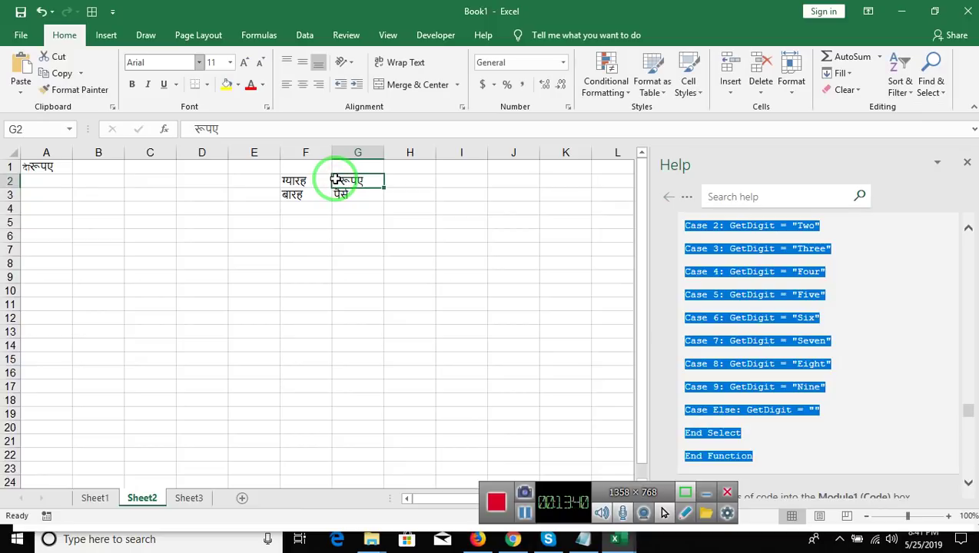
- Recalculate A1 again so its result ends with रूपए, then select cells F4:F9
click(52, 170)
double_click(53, 170)
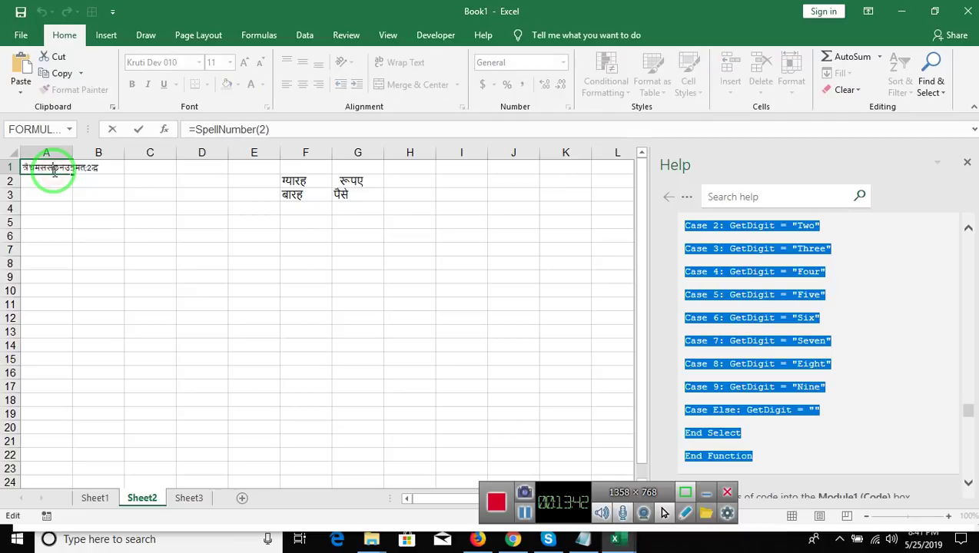
key(Return)
click(53, 170)
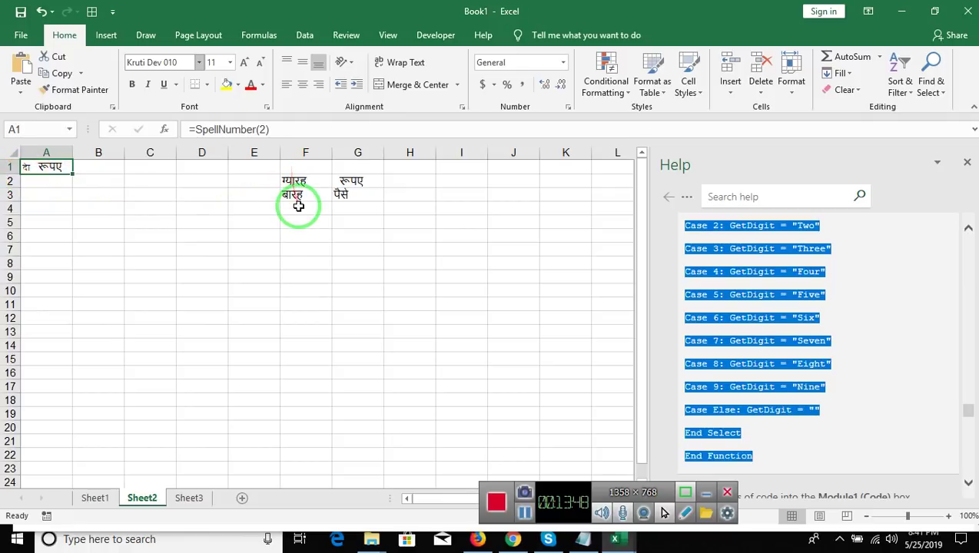
drag(300, 208, 301, 278)
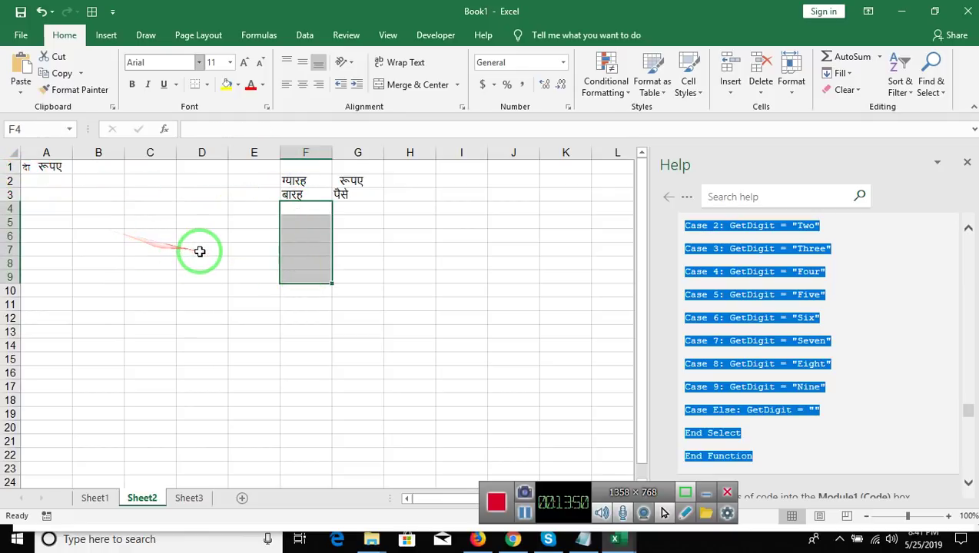
- In GetTens, begin replacing "Eleven" on the Case 11 line with a range( cell reference
key(alt+F11)
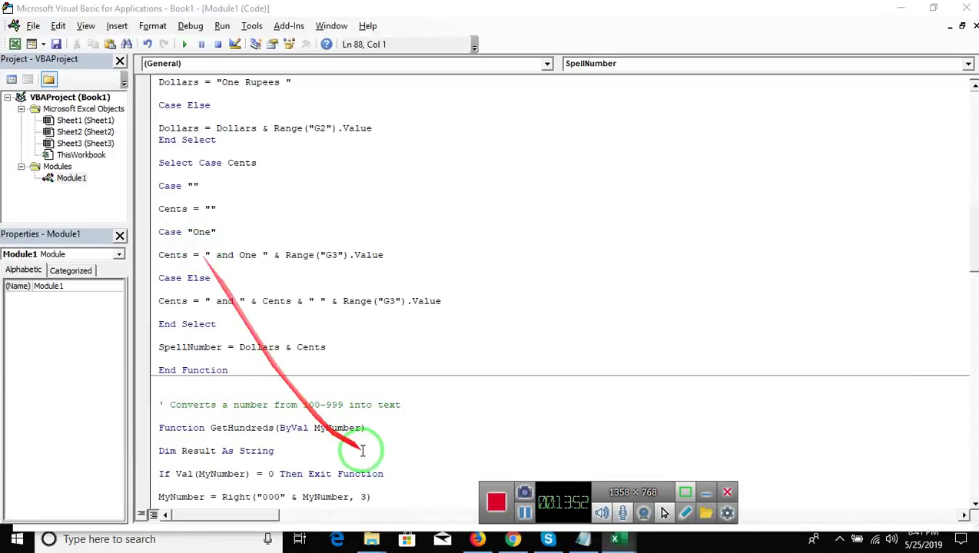
click(263, 464)
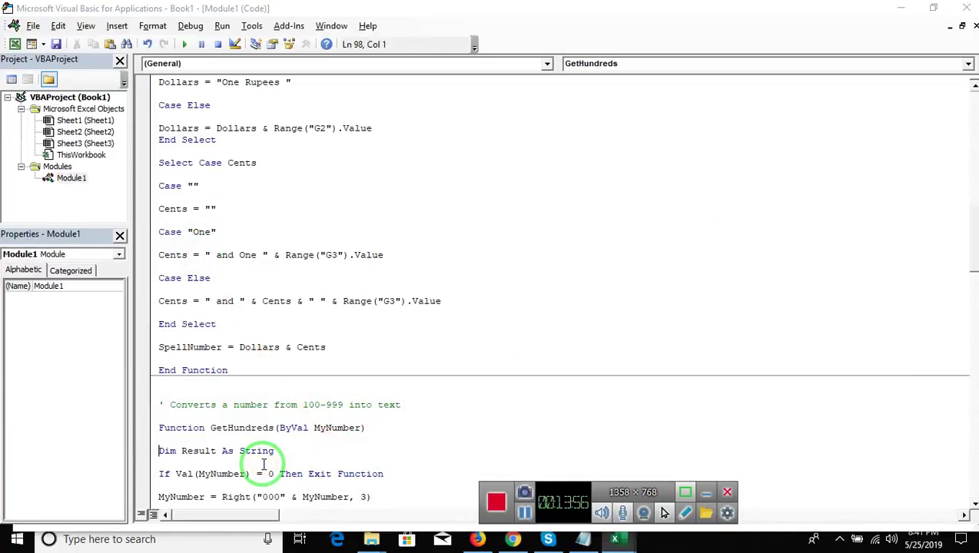
key(Down)
key(Down)
key(Down)
key(Down)
key(Down)
key(Down)
key(Down)
key(Down)
key(Down)
key(Down)
key(Down)
key(Down)
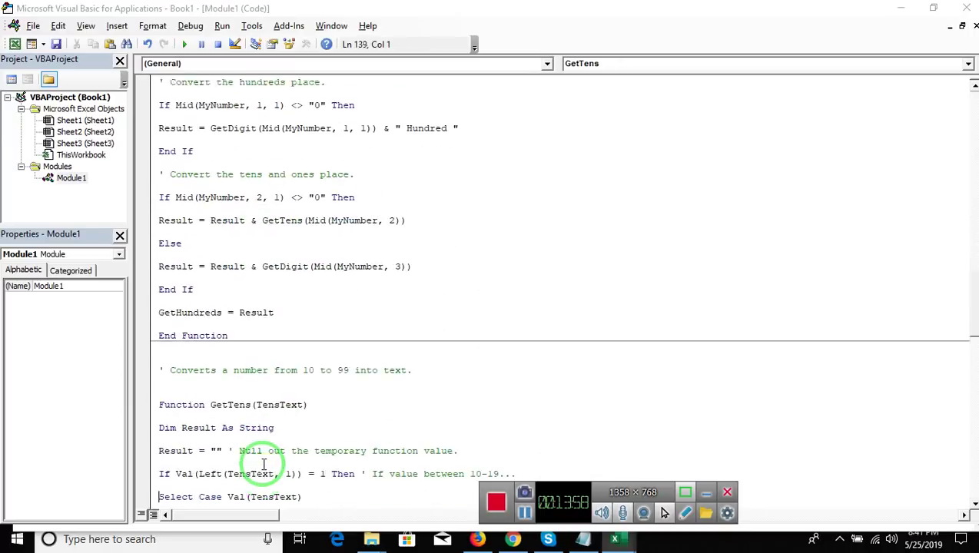
key(Down)
key(Down)
key(Down)
key(Down)
key(Down)
key(Down)
key(Down)
key(Down)
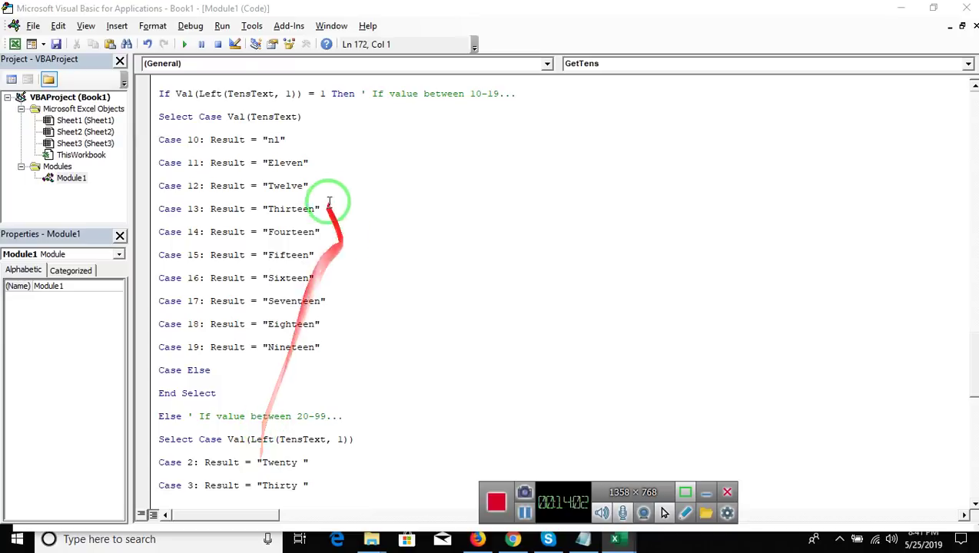
click(308, 163)
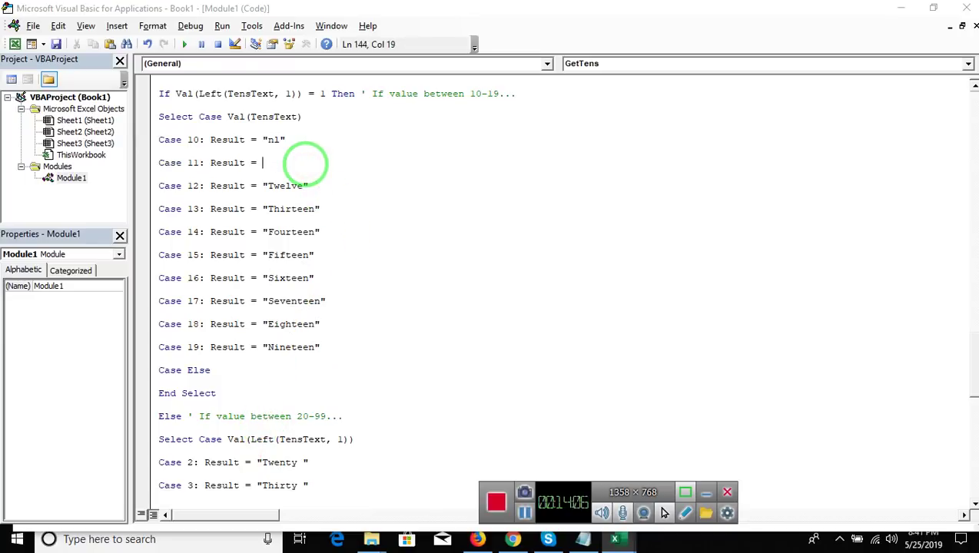
text(range()
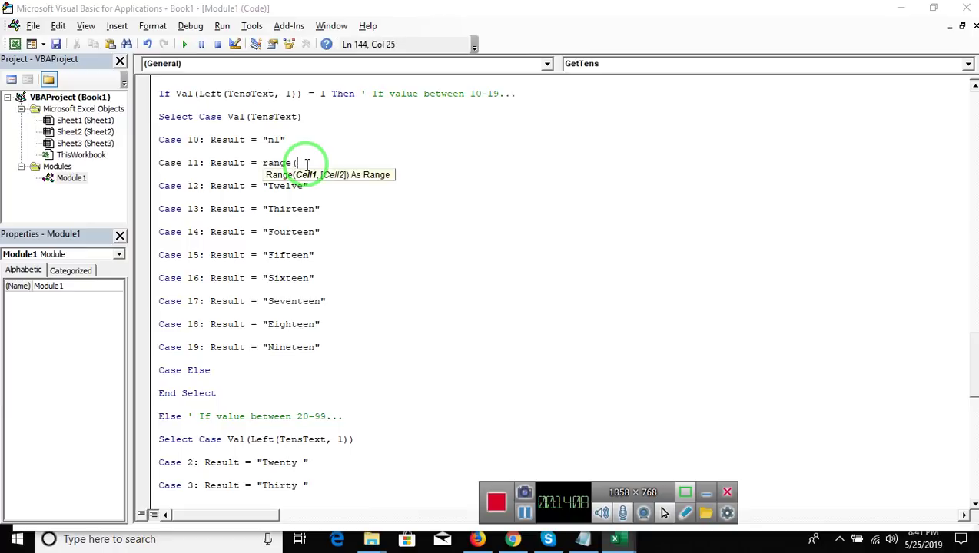
key(alt+F11)
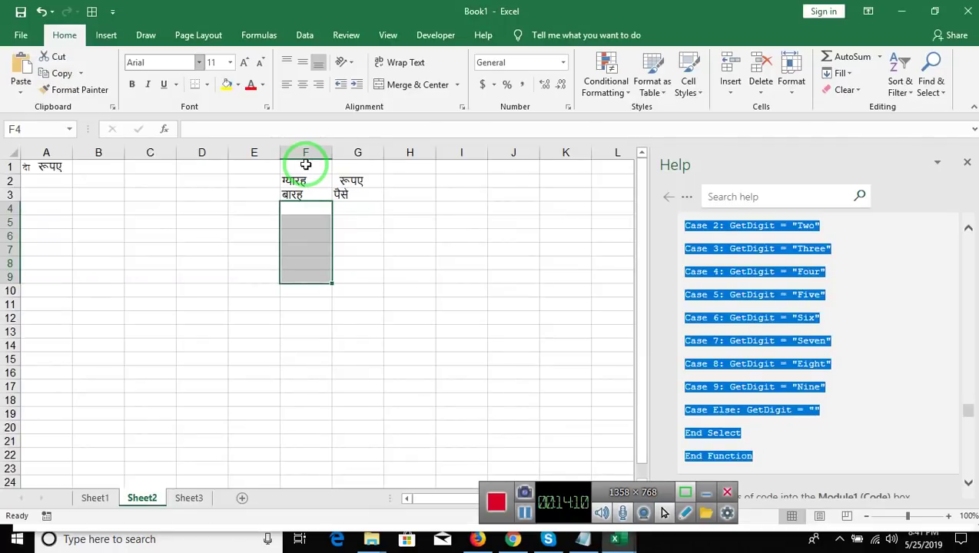
key(alt+F11)
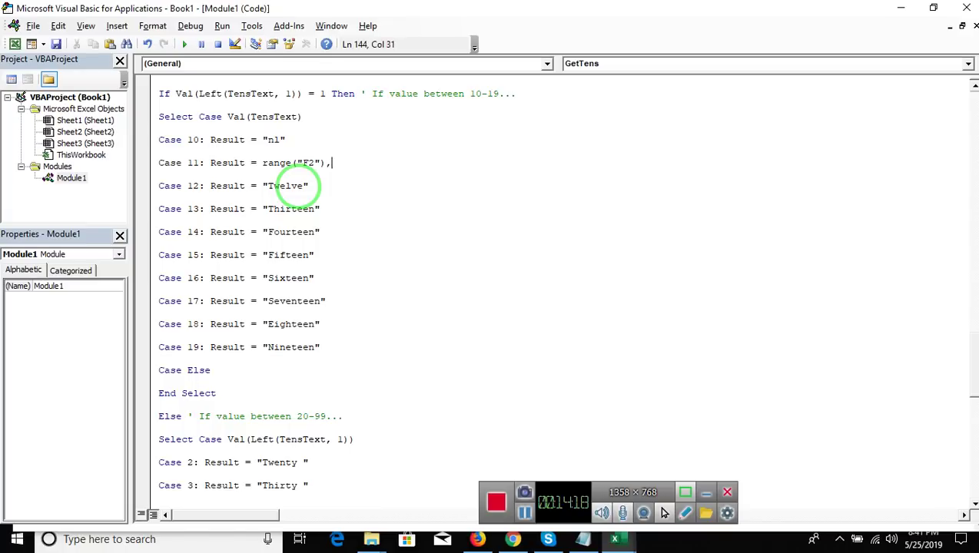
- Make Case 11 in GetTens return Sheets("Sheet2").Range("F2").Value
text(.v)
key(Down)
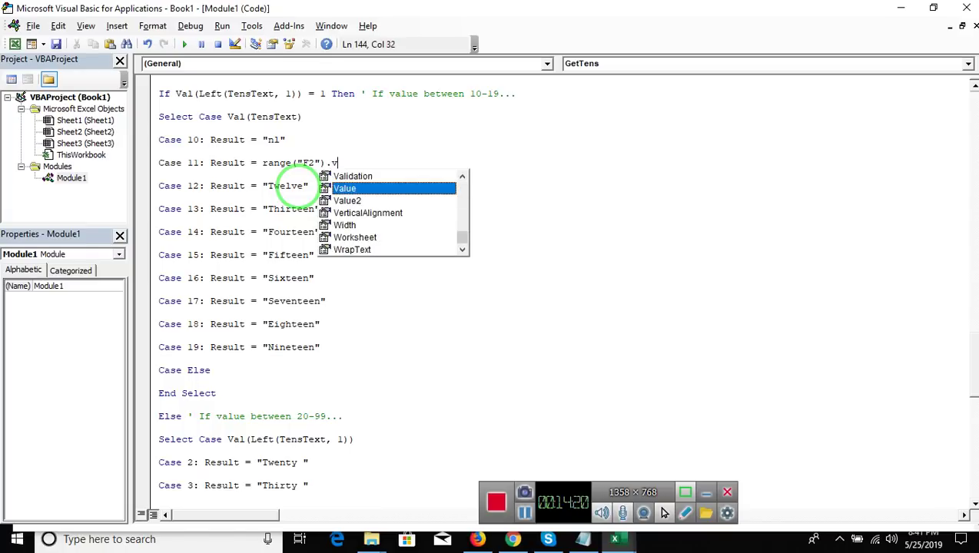
key(Tab)
key(Up)
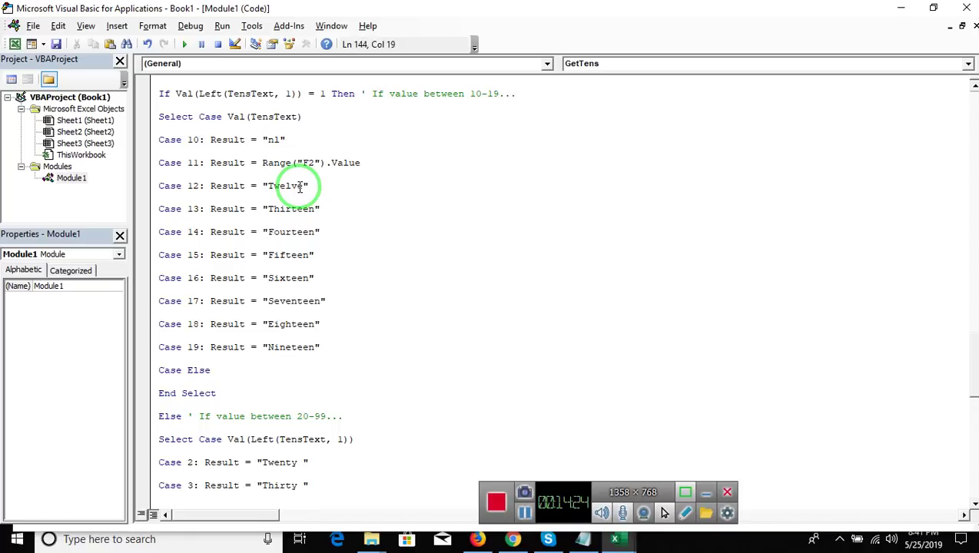
text(sheets)
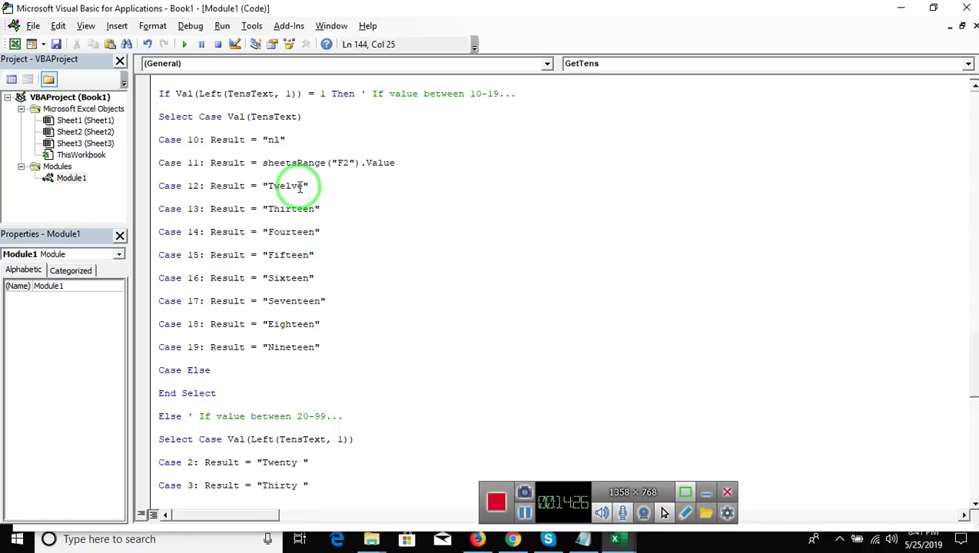
text(()
key(alt+Tab)
key(alt+Tab)
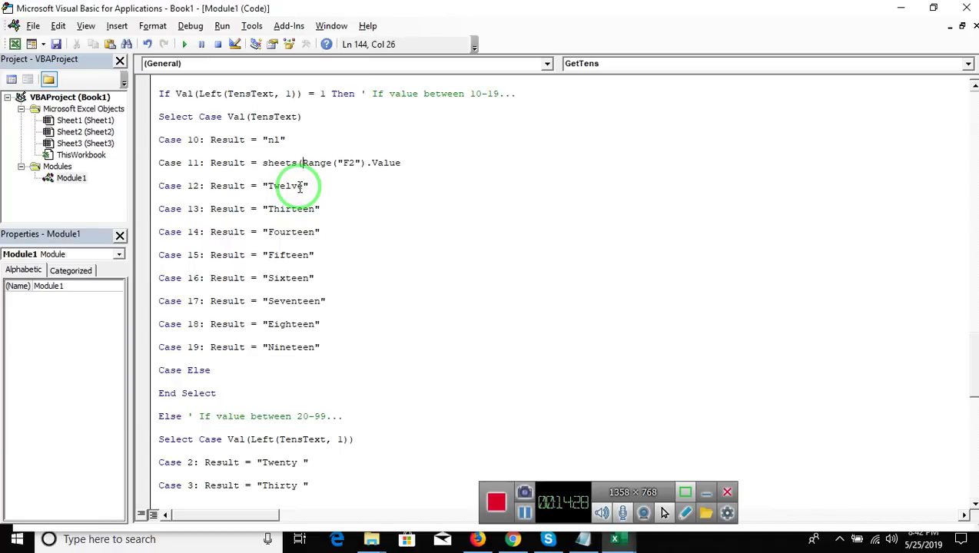
text("Shee)
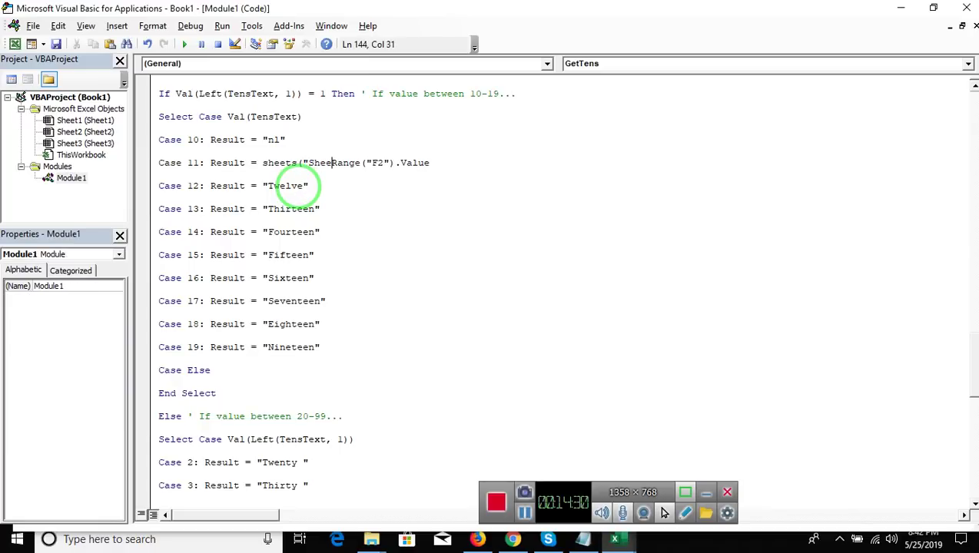
text(t2"))
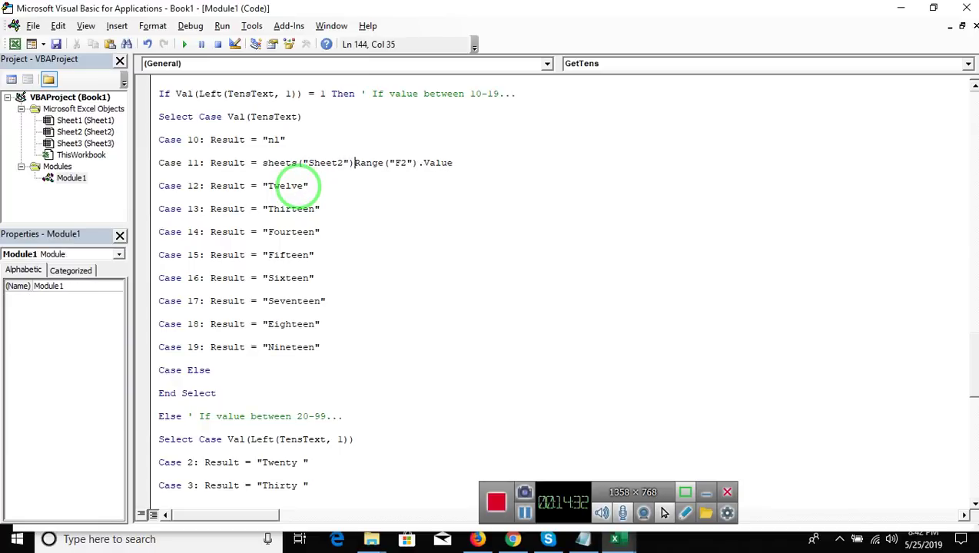
text(.)
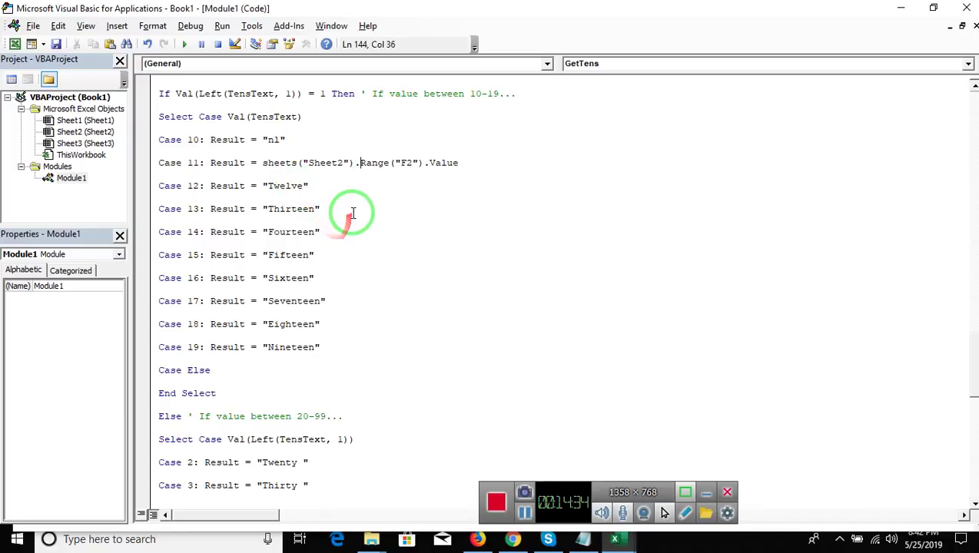
click(351, 211)
- Replace "Twelve" on Case 12 with the same Sheet2 reference, pointing it to F3
click(311, 186)
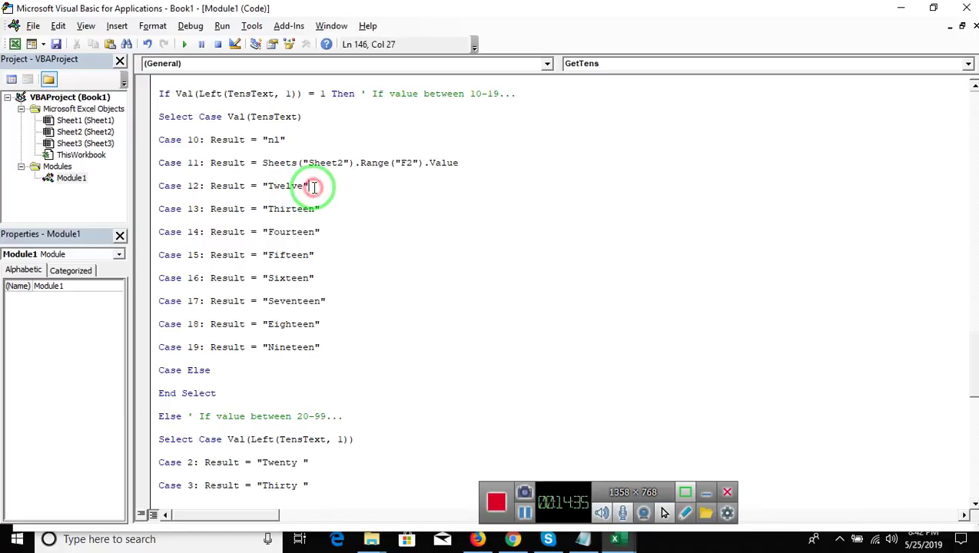
click(262, 162)
drag(262, 162, 505, 165)
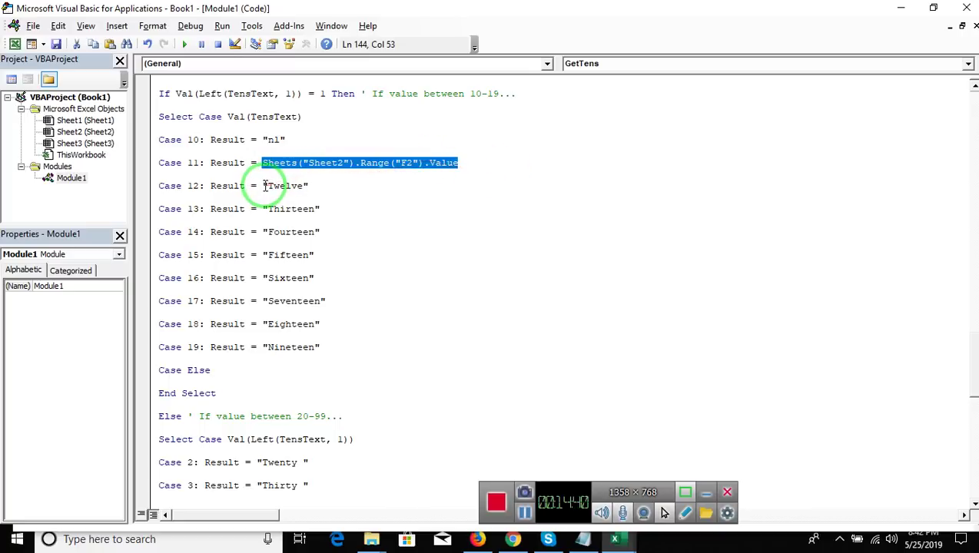
drag(263, 186, 321, 185)
text(Sheets("Sheet2").Range("F2").Value)
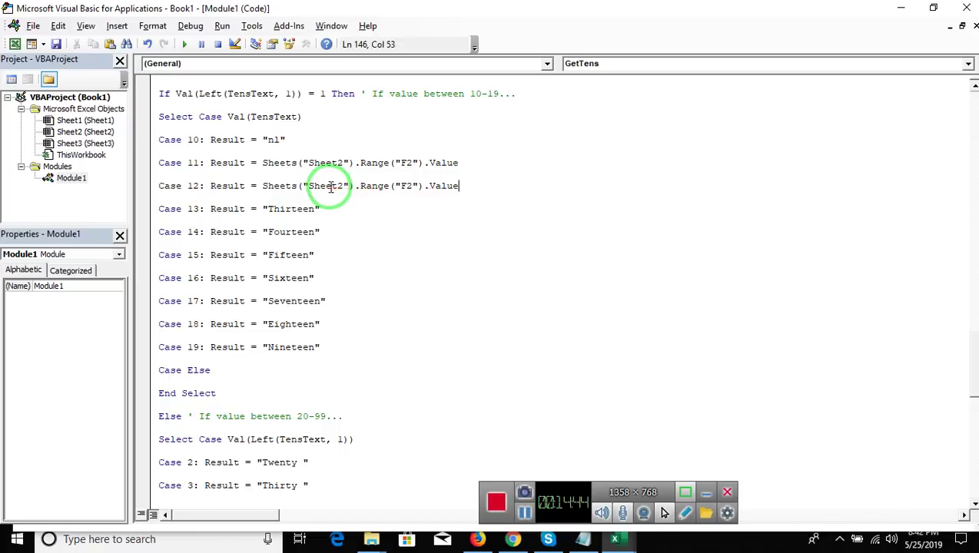
click(407, 188)
key(BackSpace)
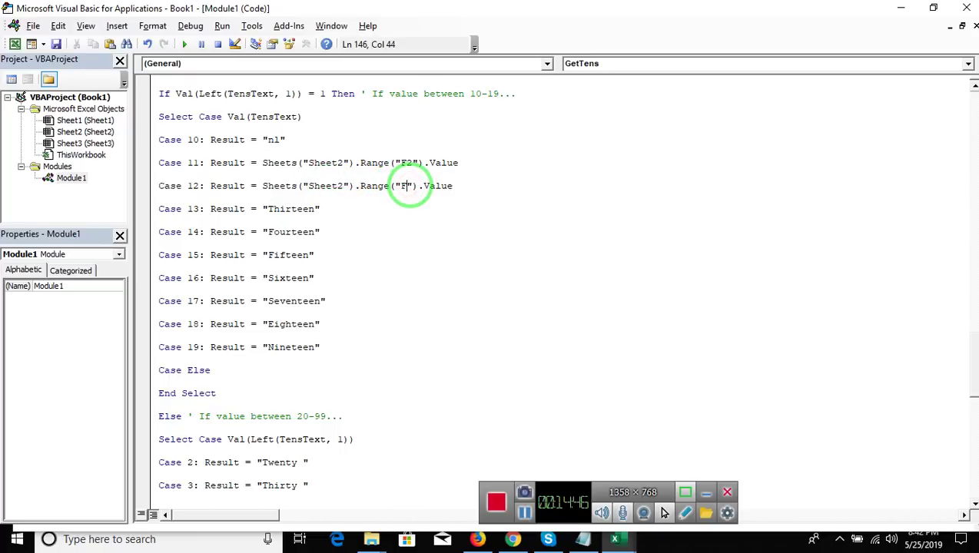
text(3)
click(405, 208)
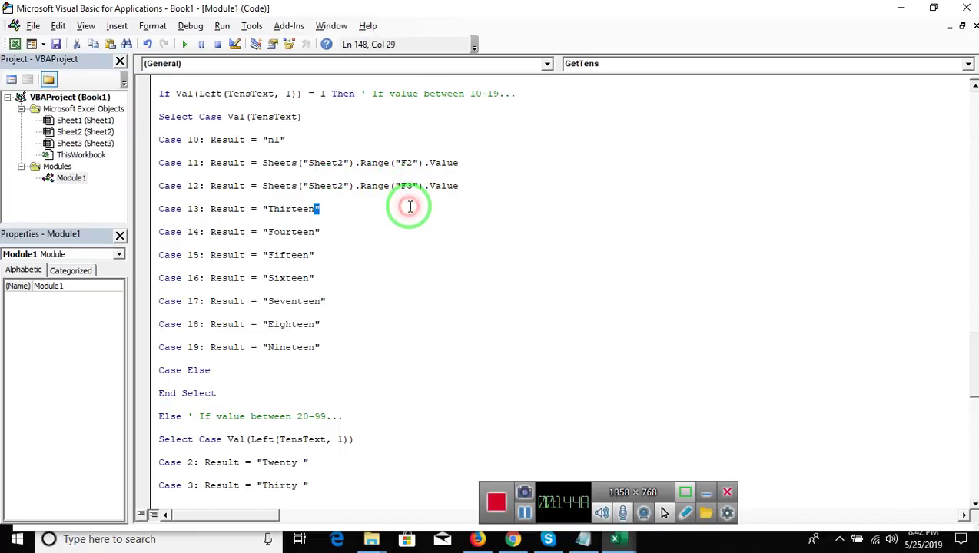
key(alt+Tab)
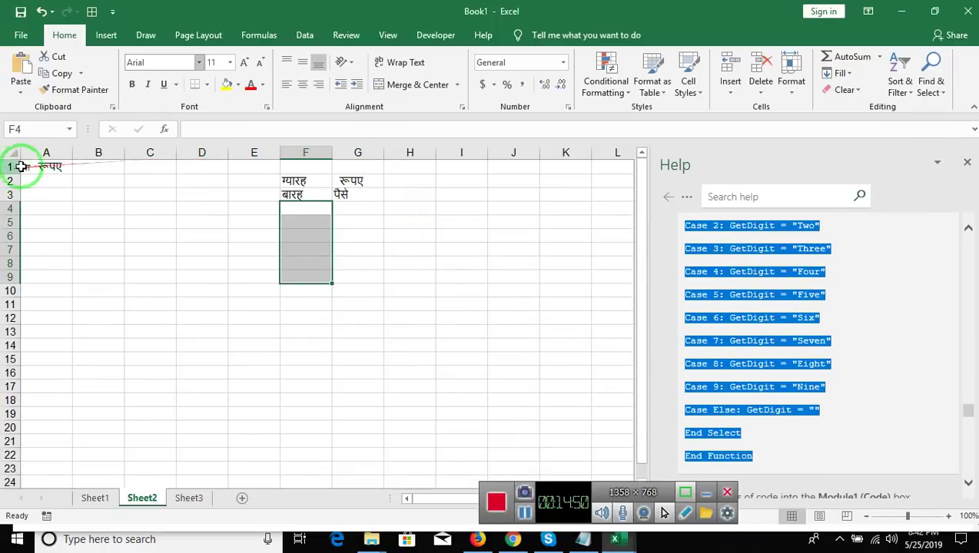
- Change A1's formula on Sheet2 to =SpellNumber(11)
click(34, 163)
double_click(36, 167)
click(96, 171)
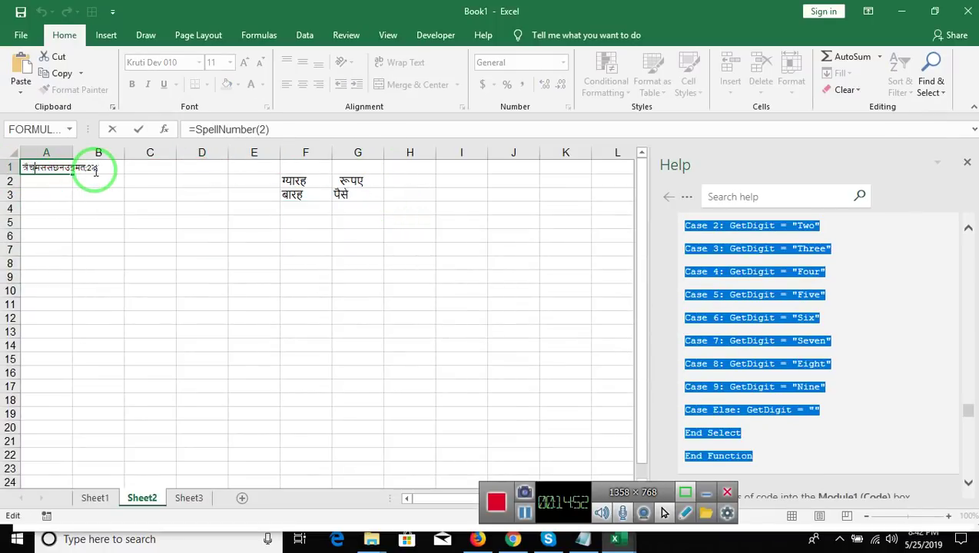
click(262, 129)
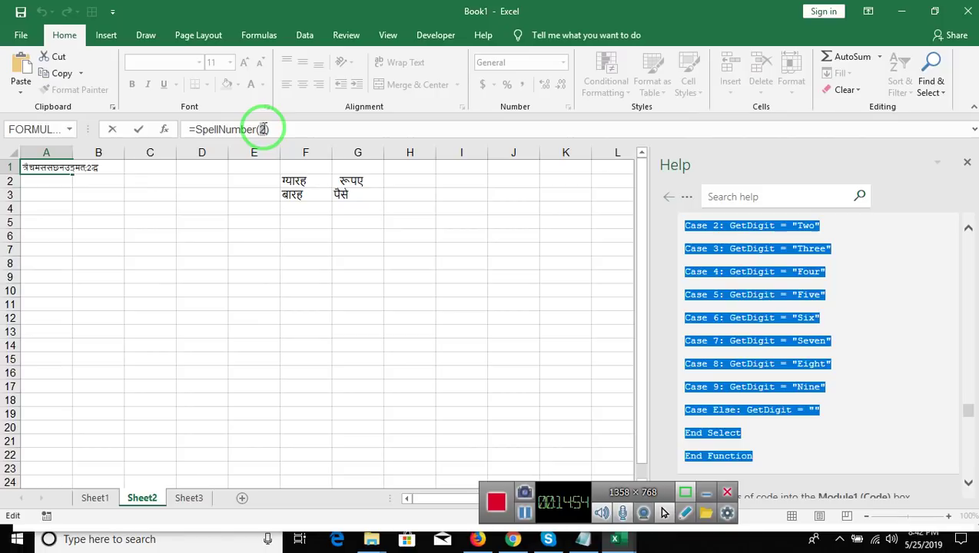
text(11)
key(Return)
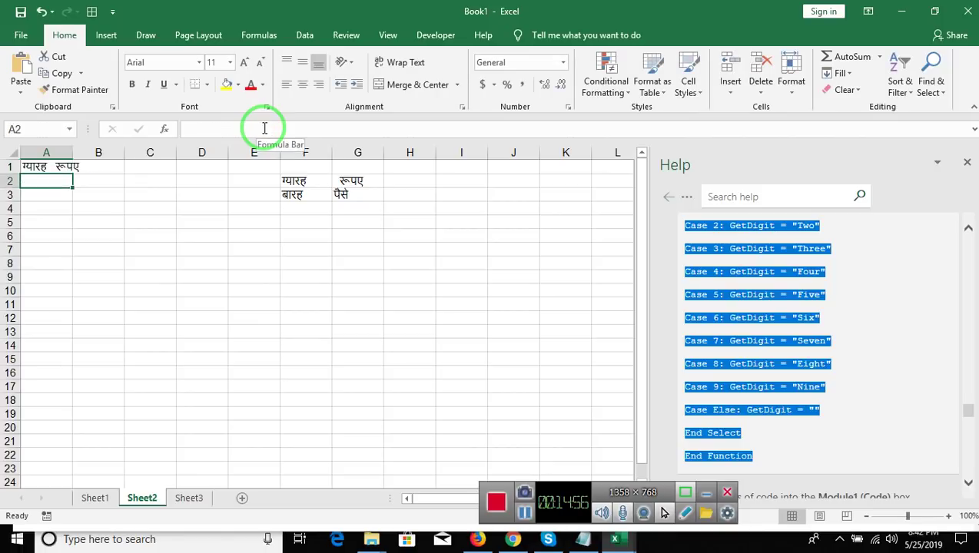
key(Up)
- Change A1's formula to =SpellNumber(12), which shows बारह रूपए
click(265, 129)
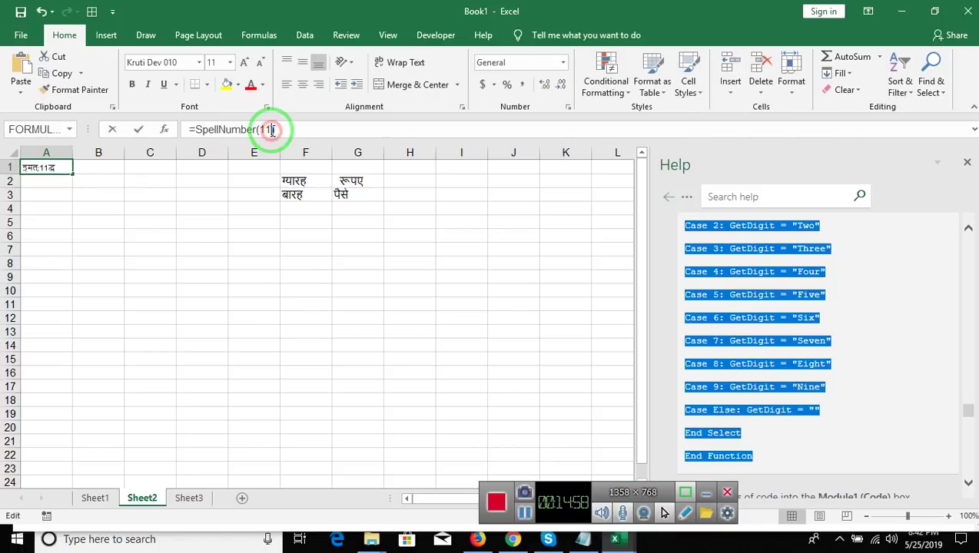
text(2)
key(Return)
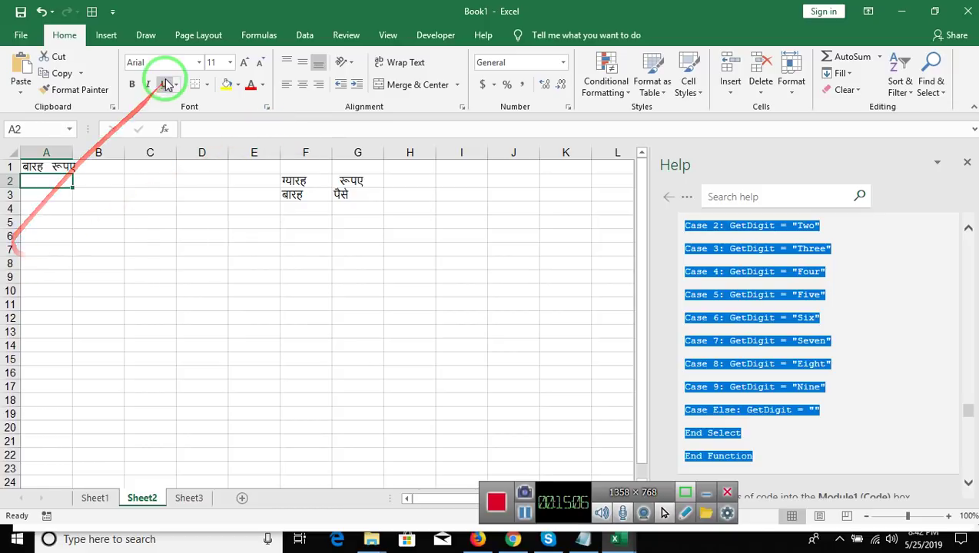
click(158, 178)
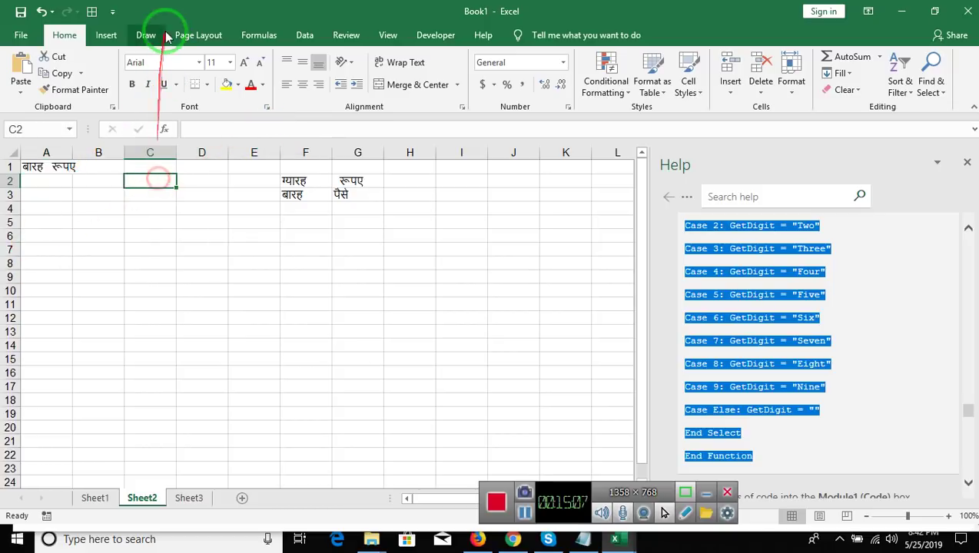
- Check the Hindi digit words listed in Sheet1 column H
click(91, 497)
click(273, 208)
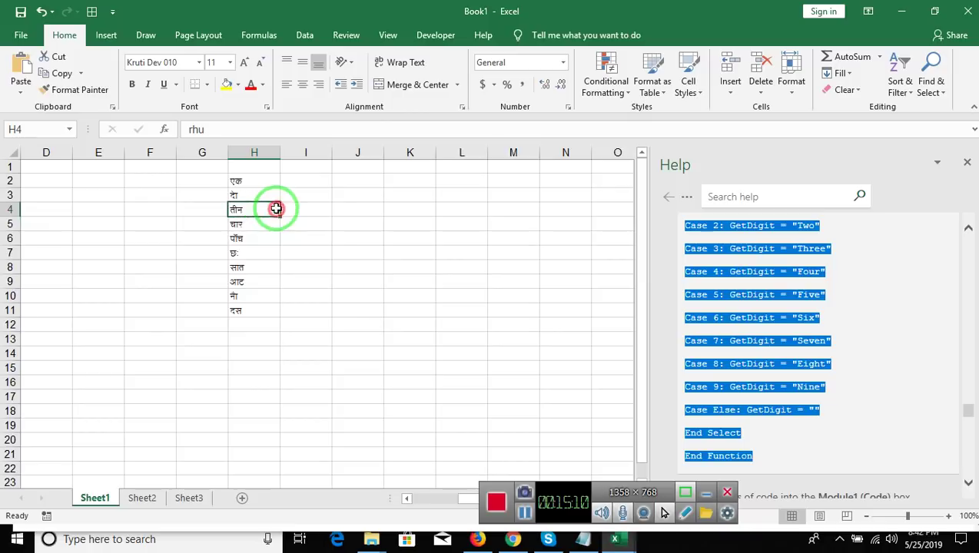
click(256, 185)
key(alt+Tab)
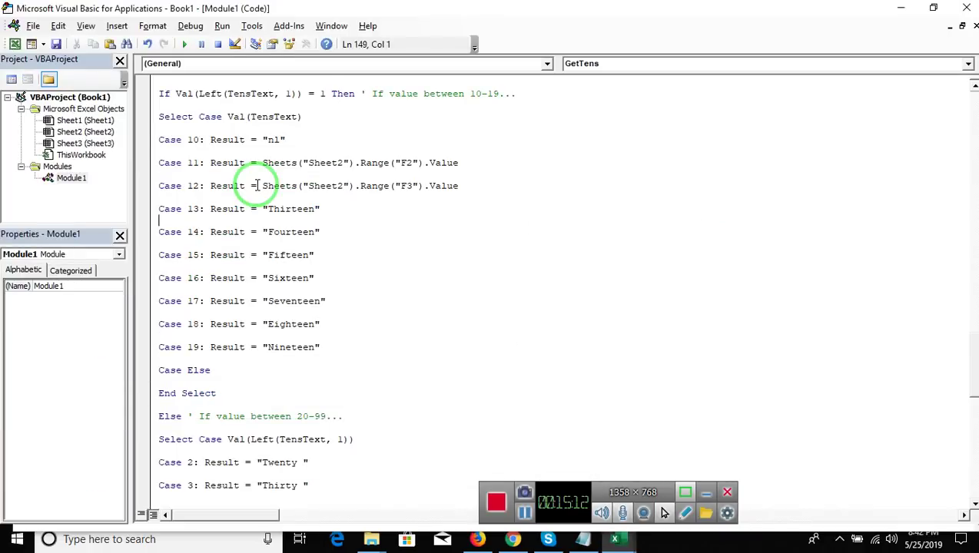
- Scroll down to the GetDigit function and look over its cases
key(Down)
key(Down)
key(Down)
key(Down)
key(Down)
key(Down)
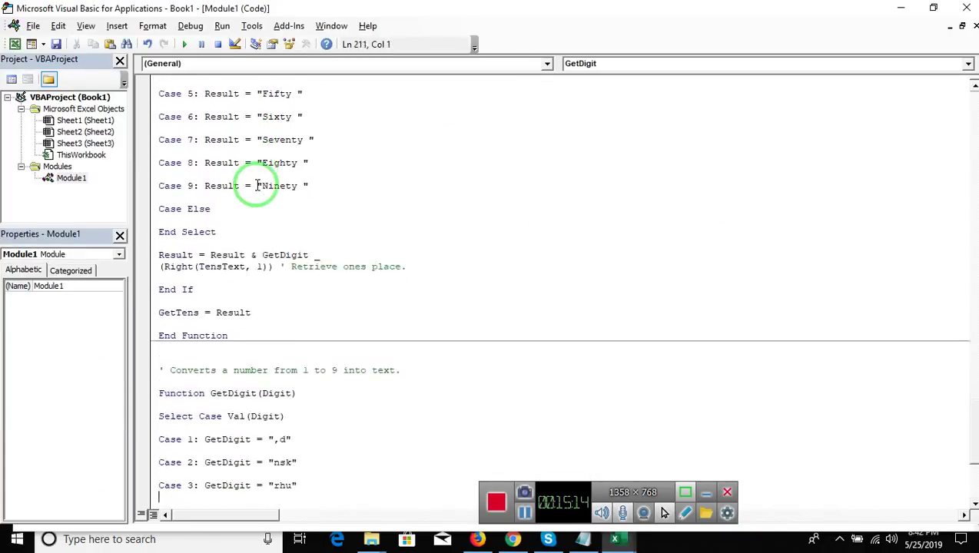
key(Down)
key(Down)
key(Down)
mouse_move(175, 164)
mouse_down()
mouse_move(251, 218)
mouse_move(262, 401)
mouse_up()
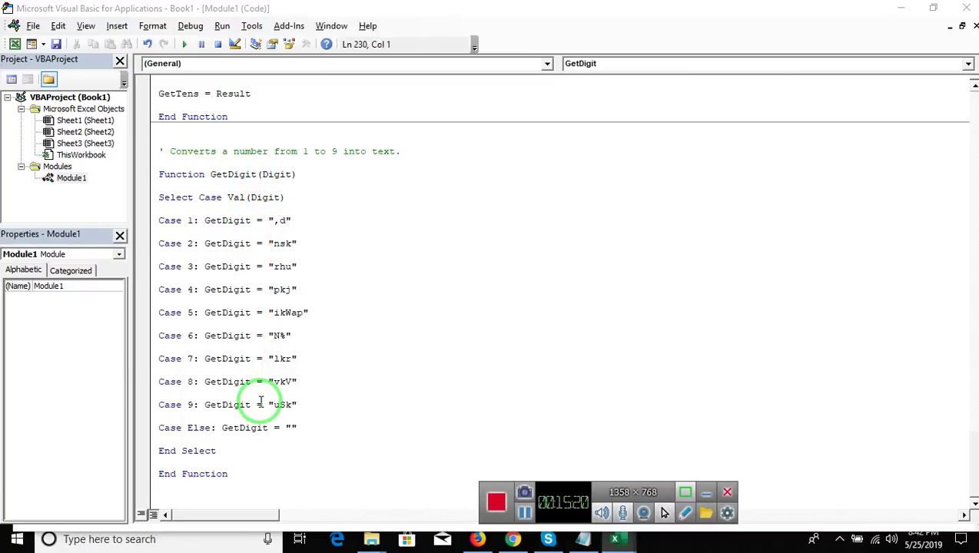
key(alt+Tab)
key(alt+Tab)
key(alt+Tab)
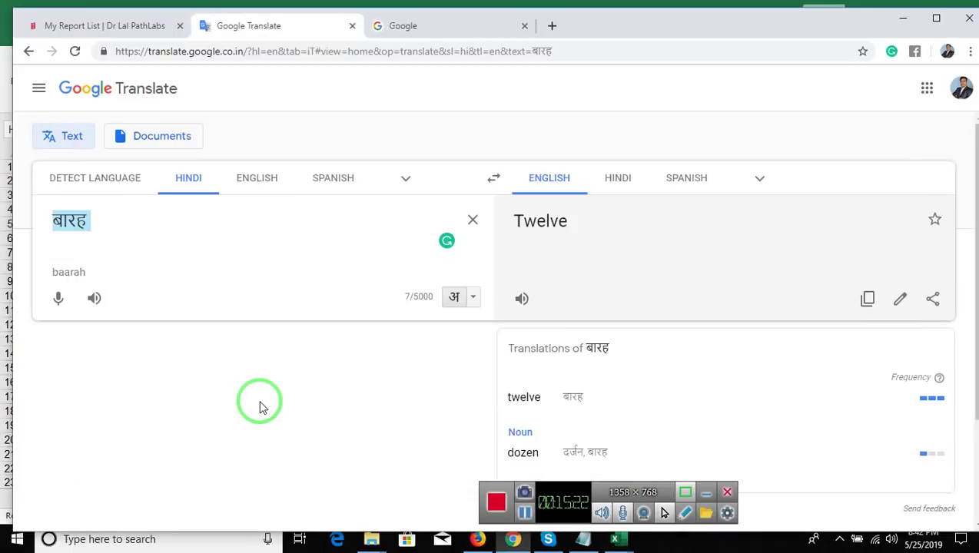
- Confirm in Google Translate that the Hindi word बारह means Twelve
drag(268, 361, 197, 182)
drag(219, 138, 207, 245)
mouse_move(315, 142)
mouse_down()
mouse_move(256, 212)
mouse_move(17, 241)
mouse_up()
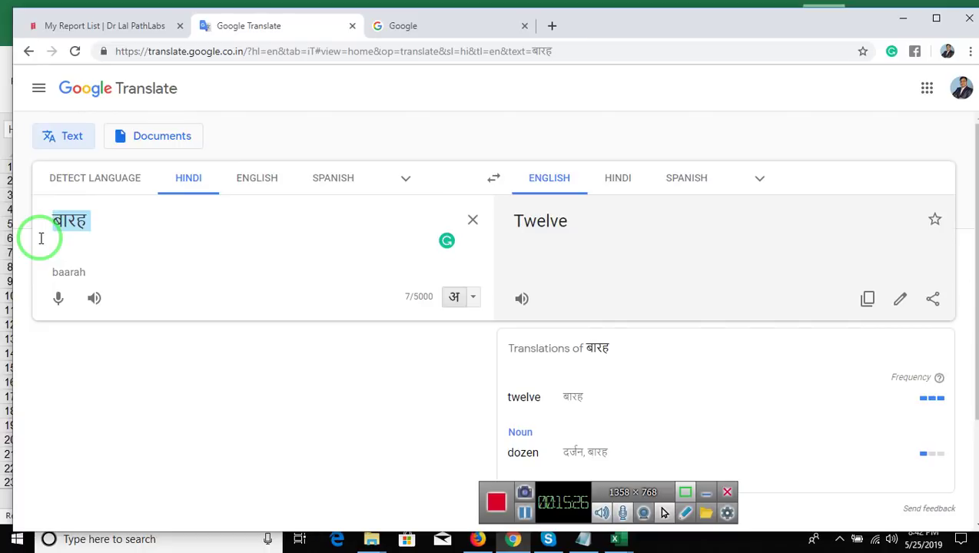
- Compare it with the Hindi words in Sheet2 column F
key(alt+Tab)
mouse_move(41, 238)
mouse_down()
mouse_move(240, 542)
mouse_move(130, 501)
mouse_up()
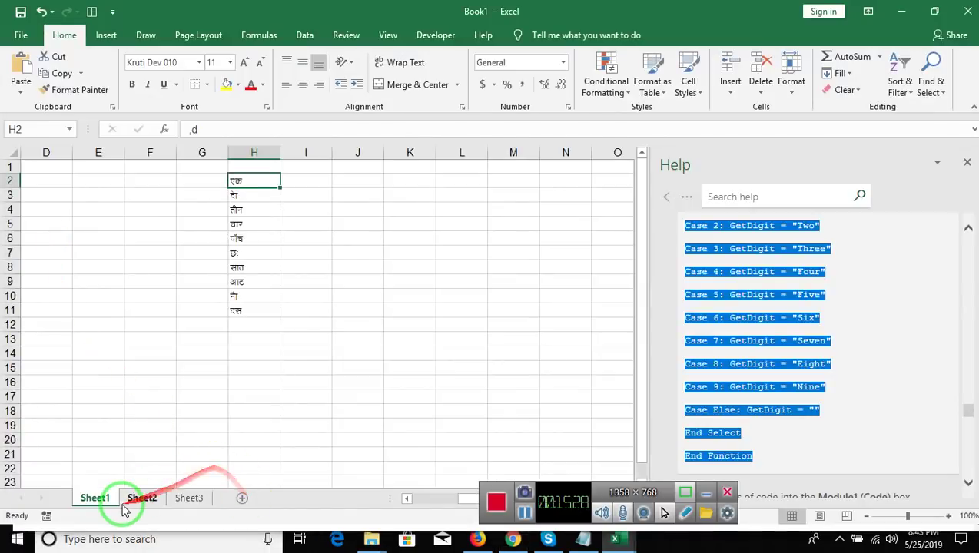
click(136, 501)
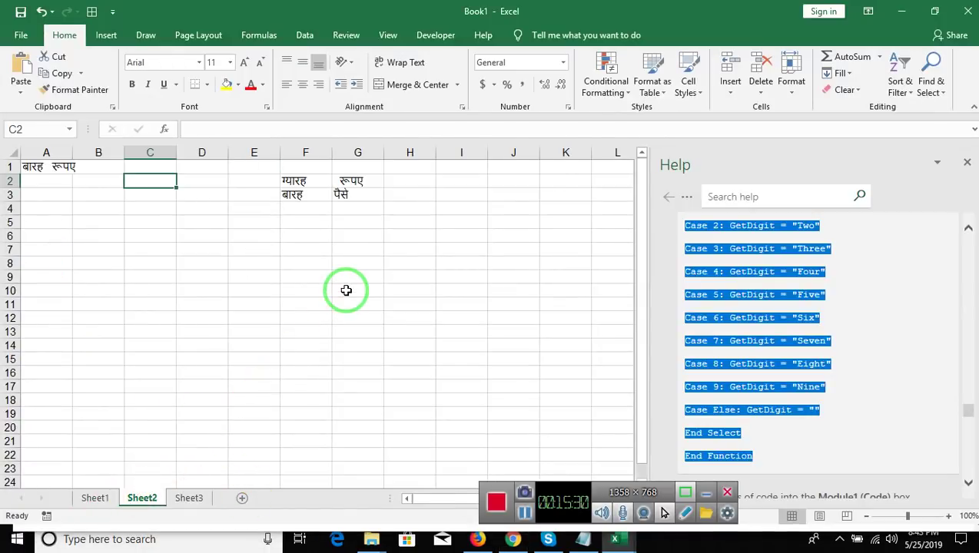
click(300, 205)
key(alt+Tab)
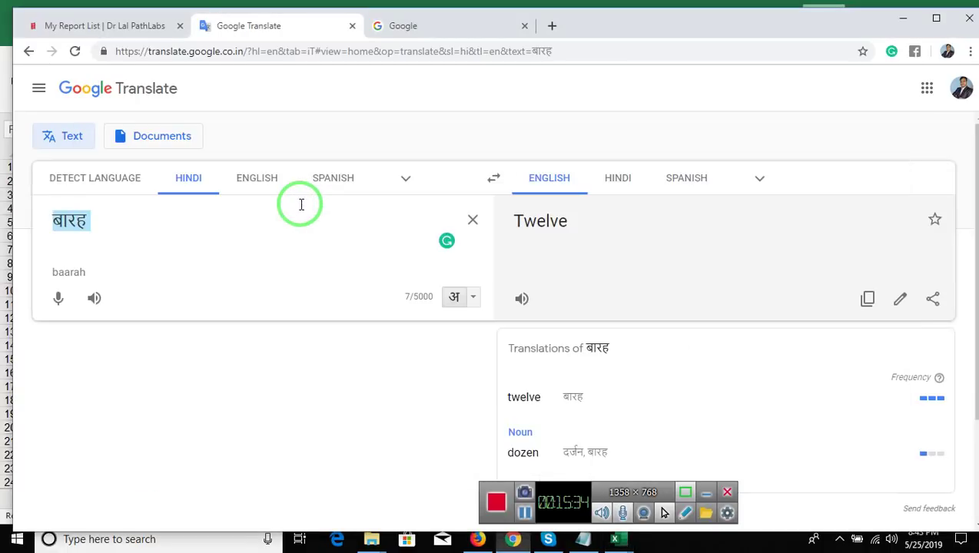
key(alt+Tab)
key(alt+Tab)
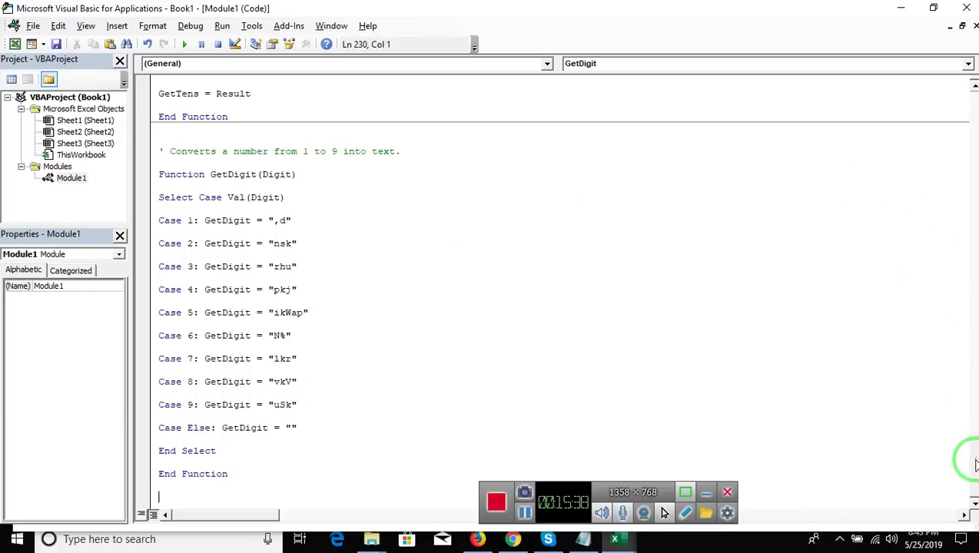
drag(973, 455, 973, 391)
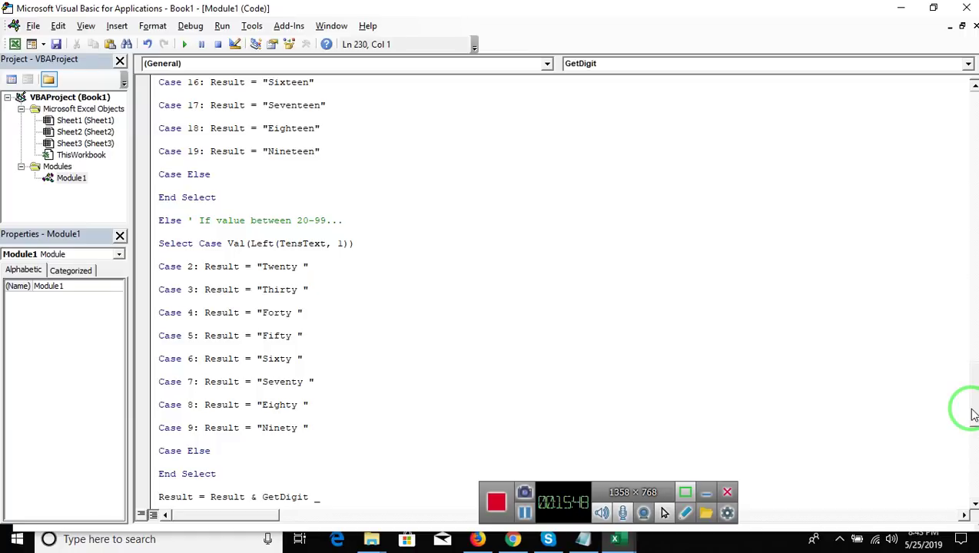
drag(972, 412, 972, 404)
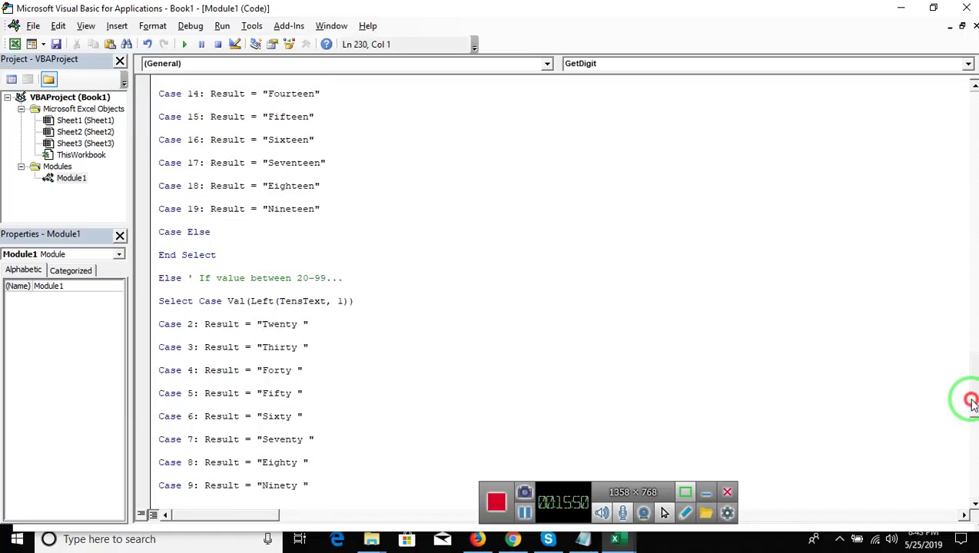
drag(972, 405, 972, 394)
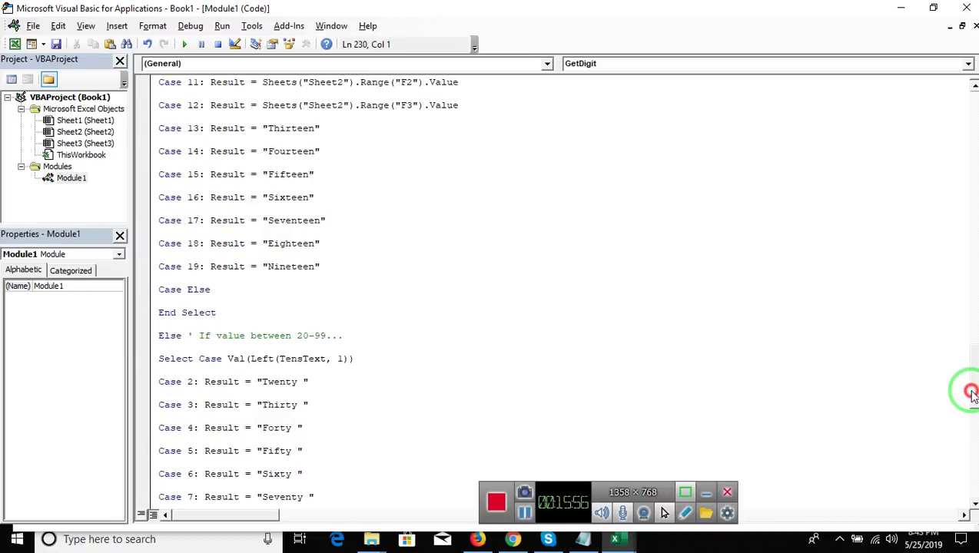
drag(972, 395, 974, 353)
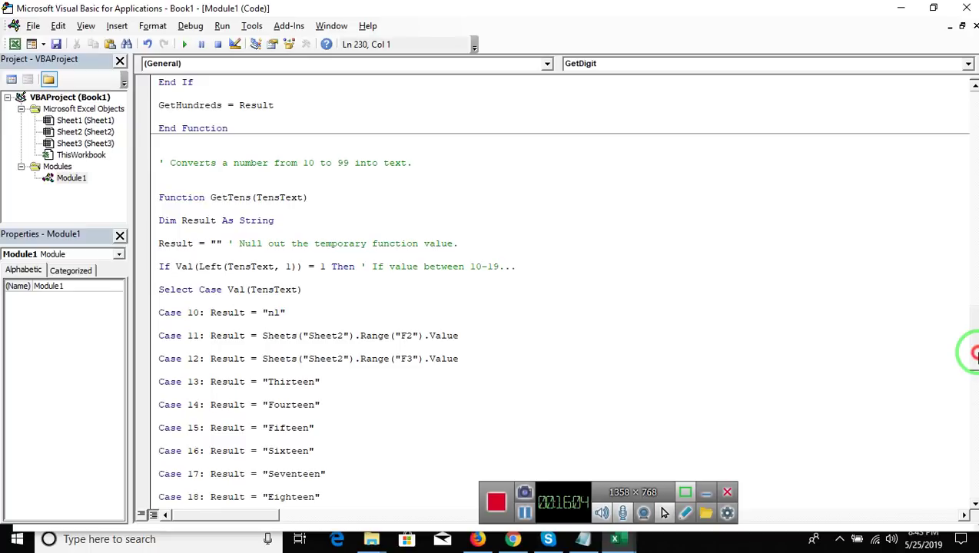
drag(972, 354, 973, 353)
drag(972, 353, 965, 498)
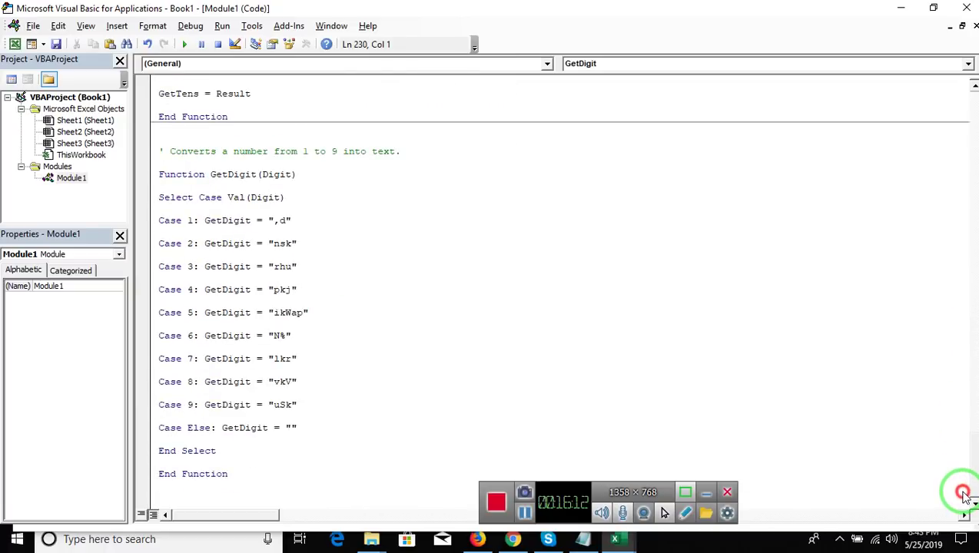
drag(965, 498, 974, 382)
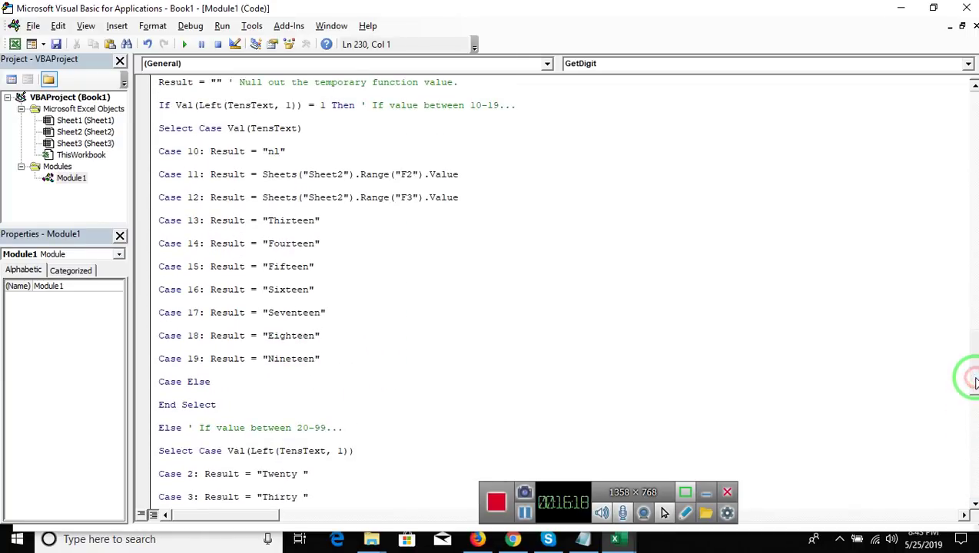
click(194, 368)
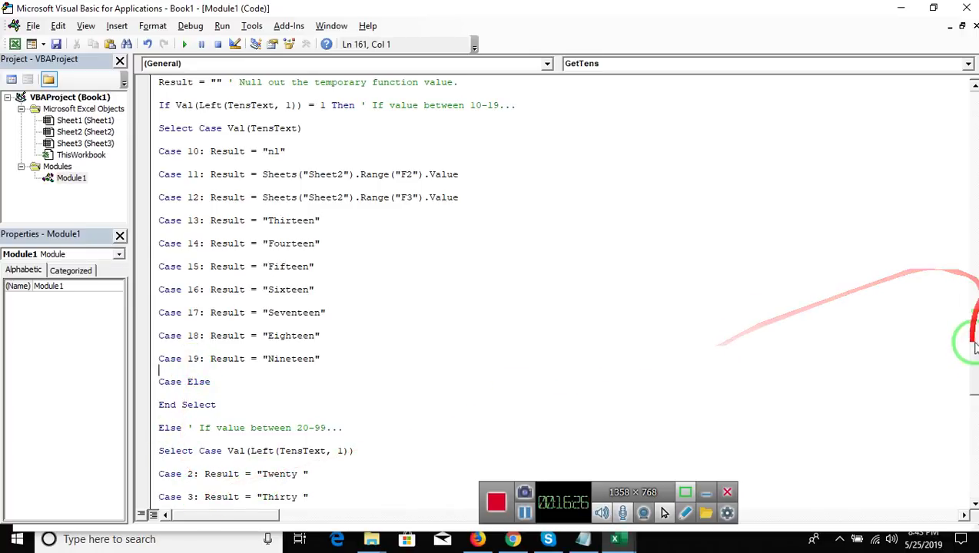
drag(973, 353, 787, 410)
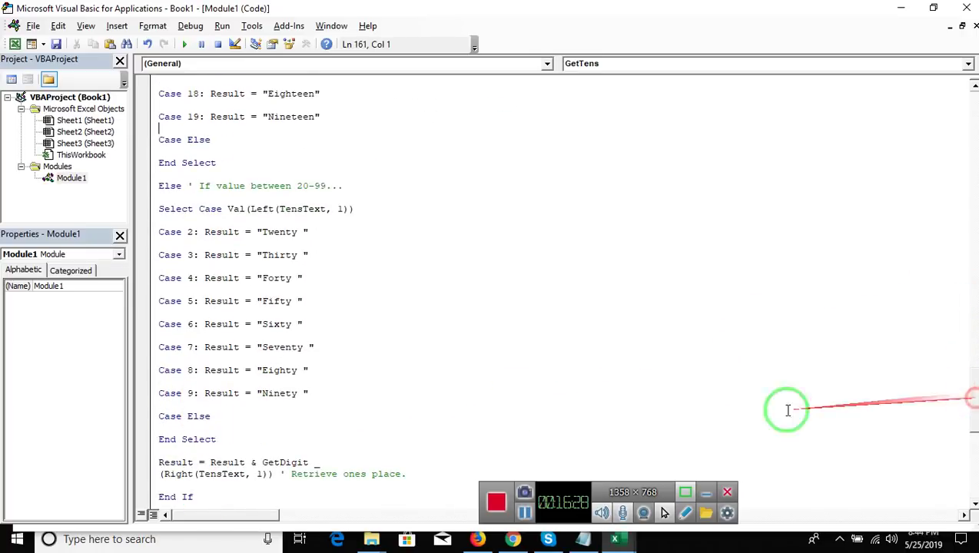
mouse_move(308, 394)
mouse_down()
mouse_move(256, 393)
mouse_move(163, 278)
mouse_move(161, 232)
mouse_up()
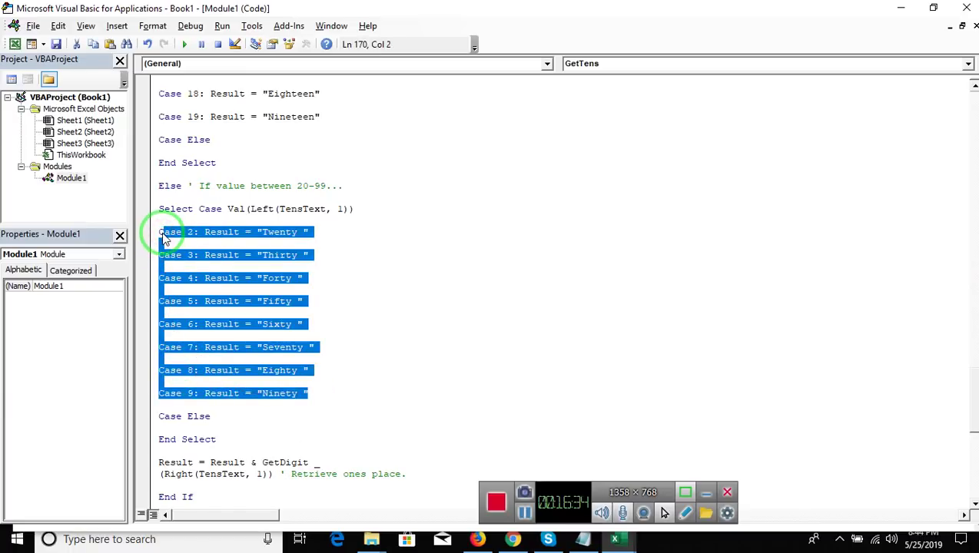
- Add a Case 20 line after Case 19 returning Sheets("Sheet2").Range("F4").Value
click(341, 231)
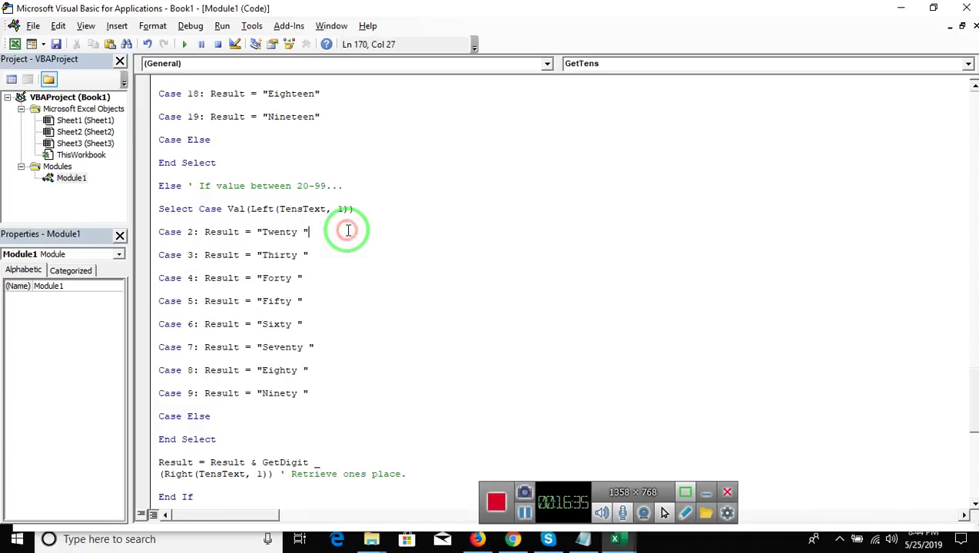
click(184, 127)
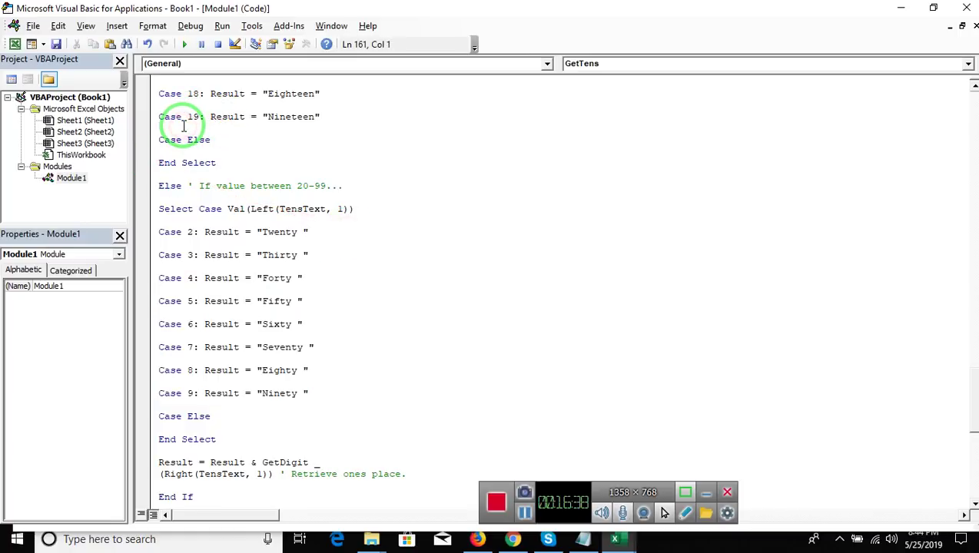
key(Return)
text(case )
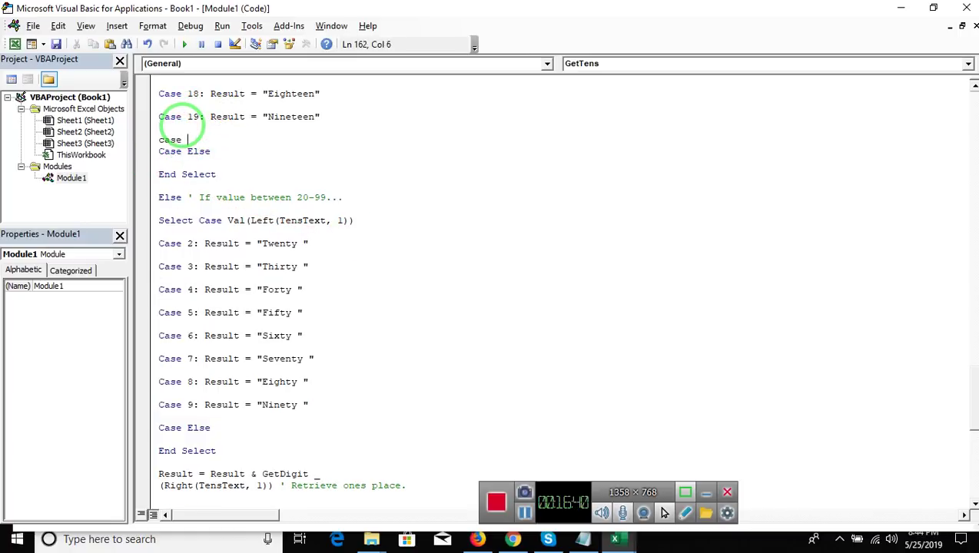
text(20)
text( : )
text(R)
text(esu)
text(lt )
text(= )
text(")
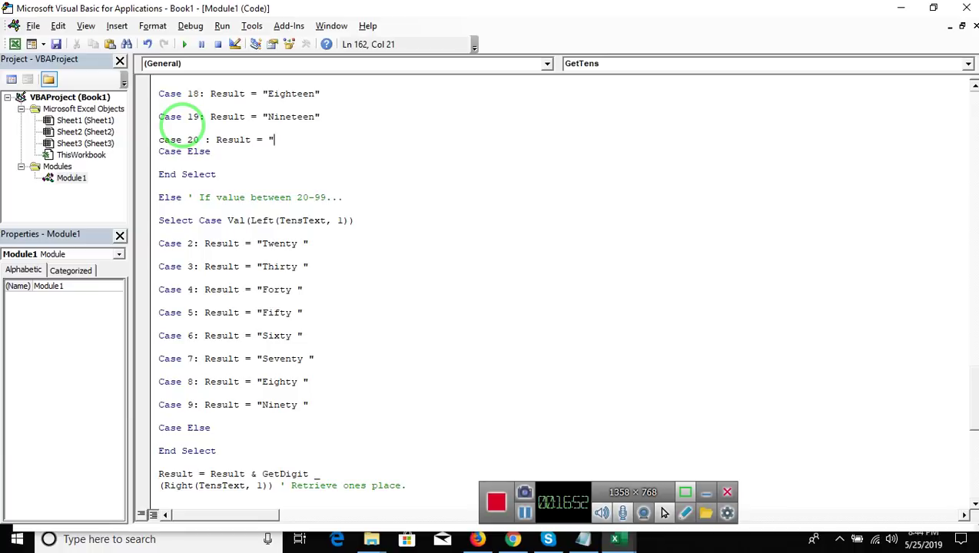
text(T)
key(BackSpace)
key(BackSpace)
text(Sheets("Sheet2").Range("F2").Value)
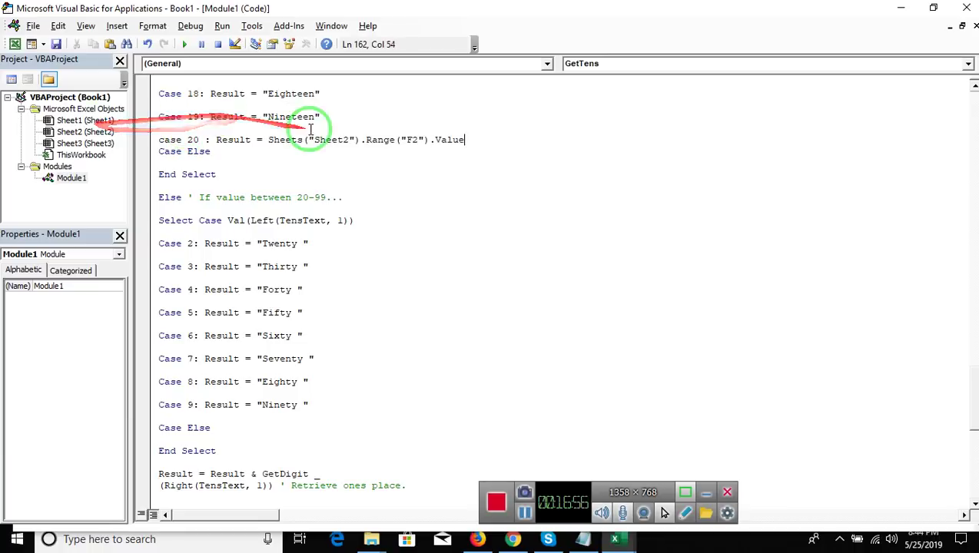
double_click(411, 140)
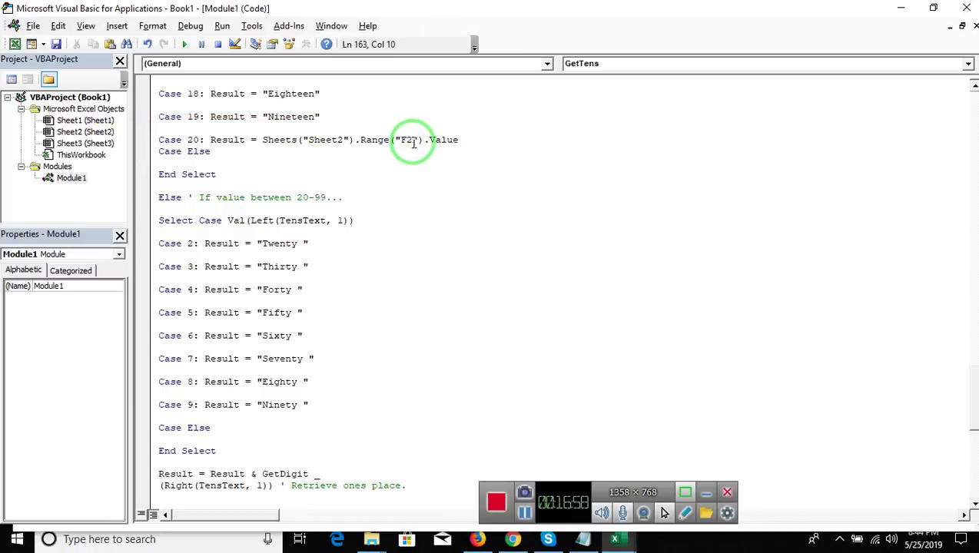
text(F)
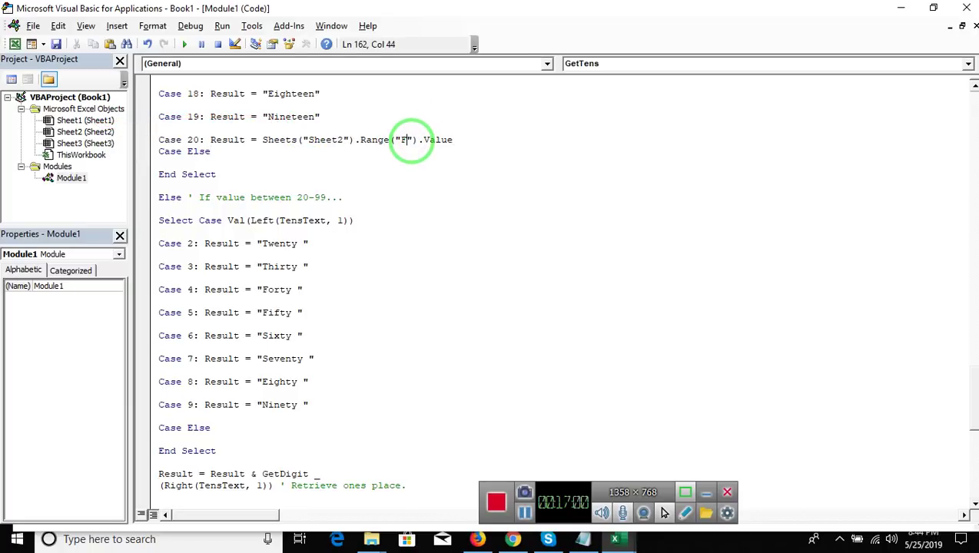
text(4)
click(382, 185)
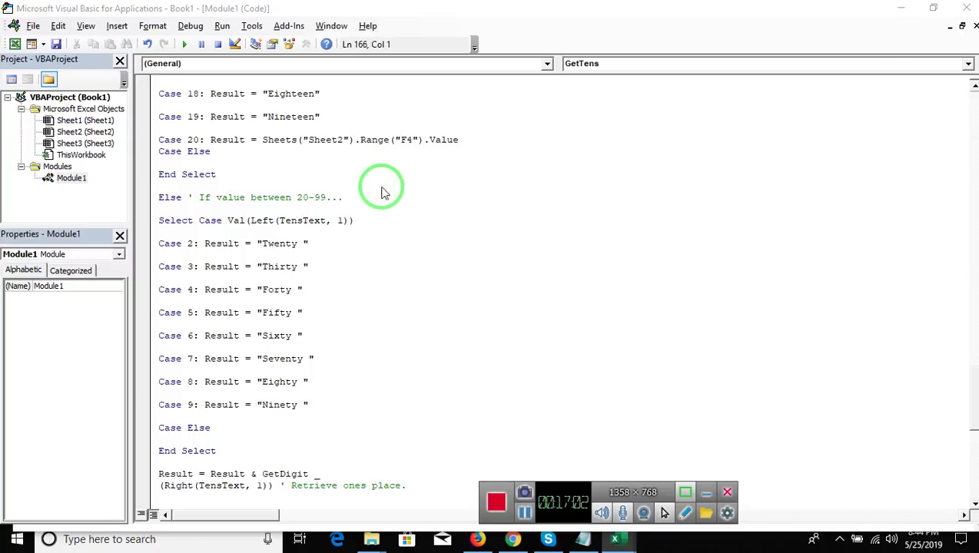
key(alt+Tab)
key(alt+Tab)
key(Tab)
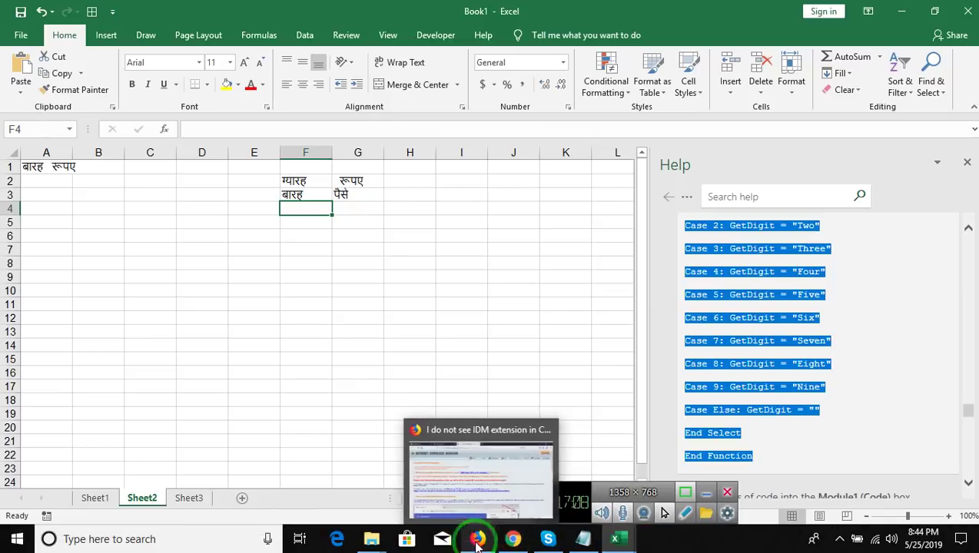
- Enter 'bis' in Google Translate's Hindi box, choose बीस, and select it
click(509, 540)
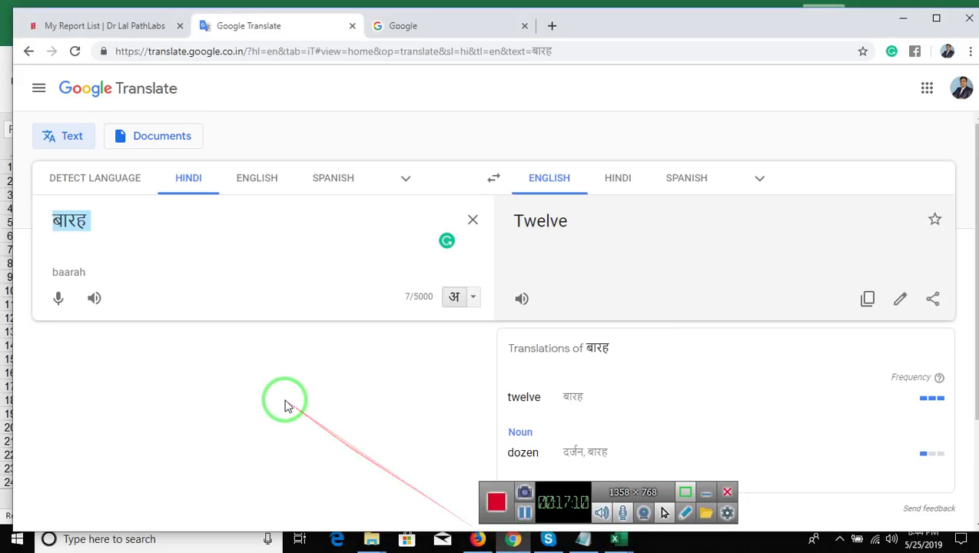
text(bis)
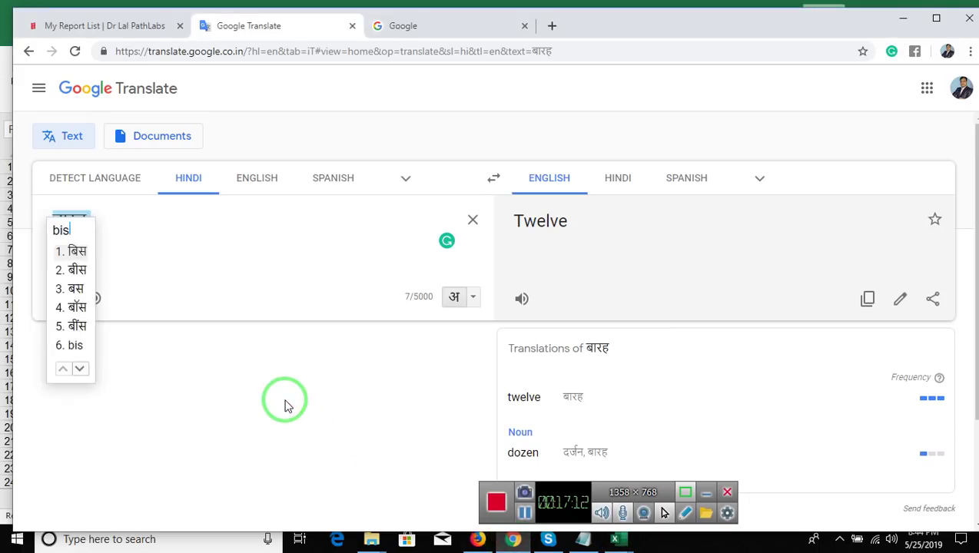
key(Down)
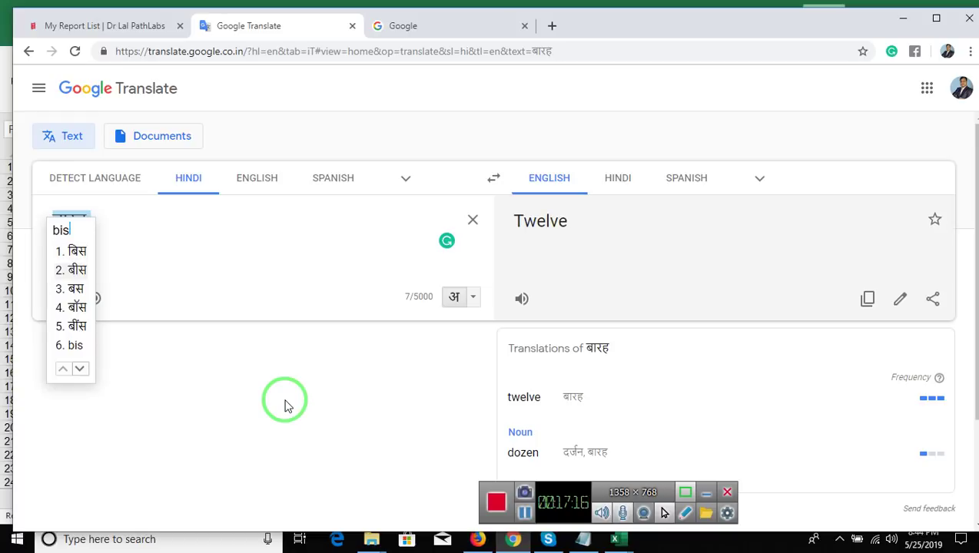
key(Return)
drag(82, 219, 52, 220)
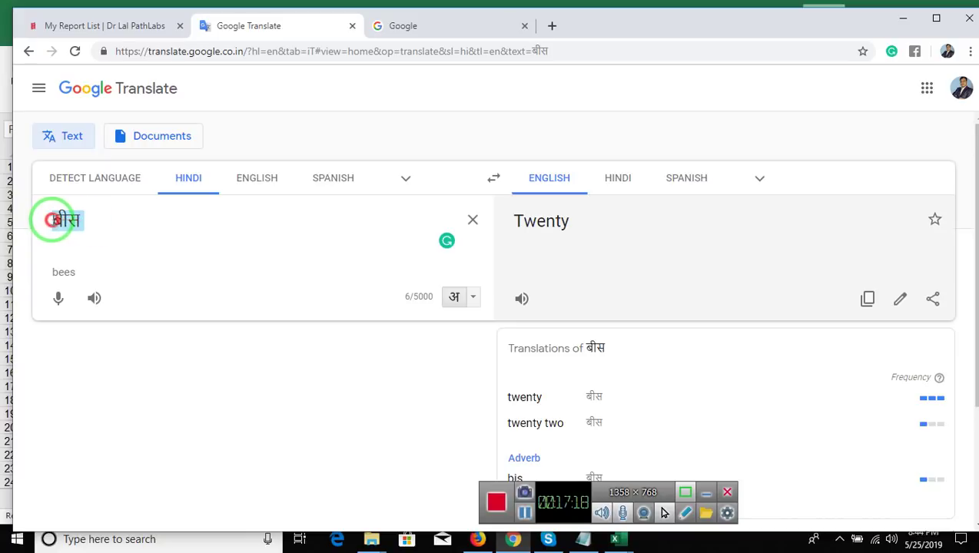
- Paste the copied word बीस into Sheet2 cell F4
key(ctrl+c)
key(alt+Tab)
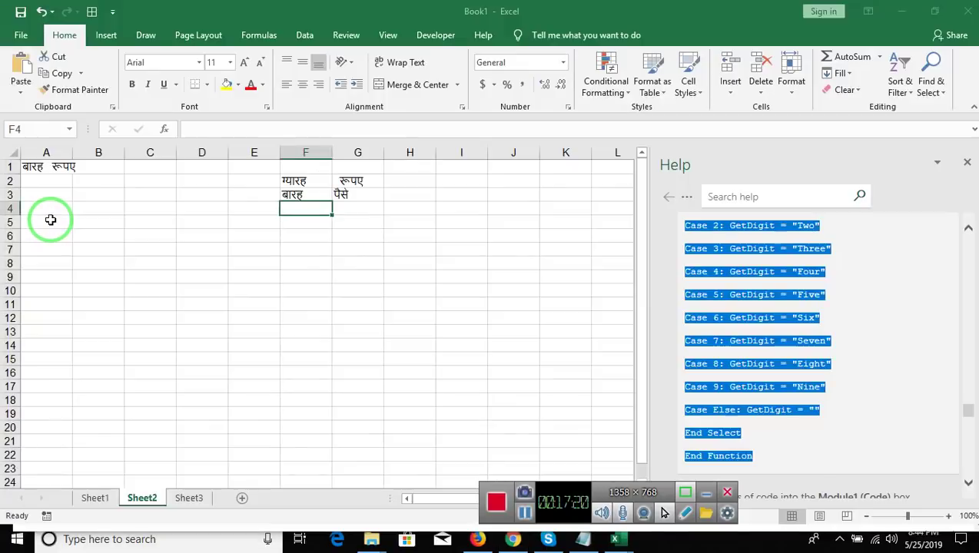
key(ctrl+v)
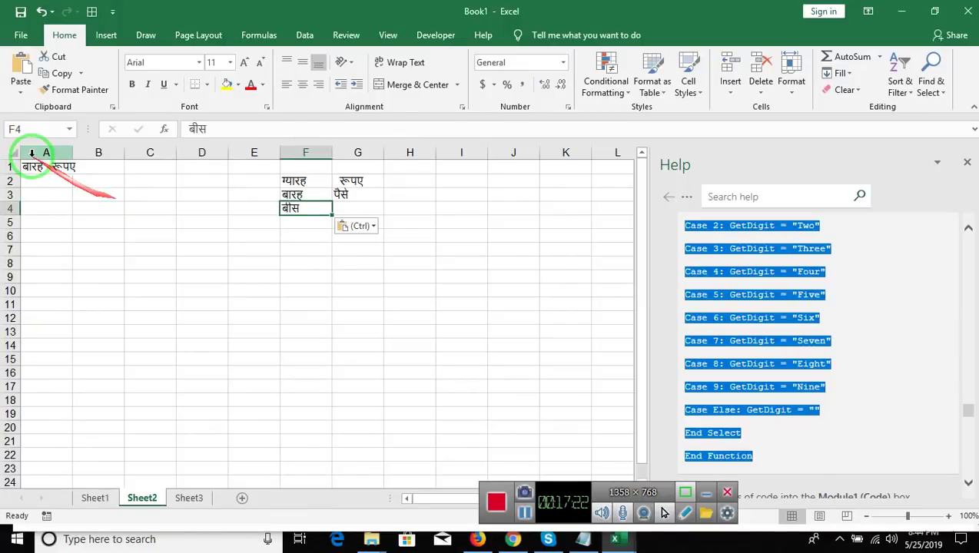
- Change A1's formula to =SpellNumber(20)
click(35, 168)
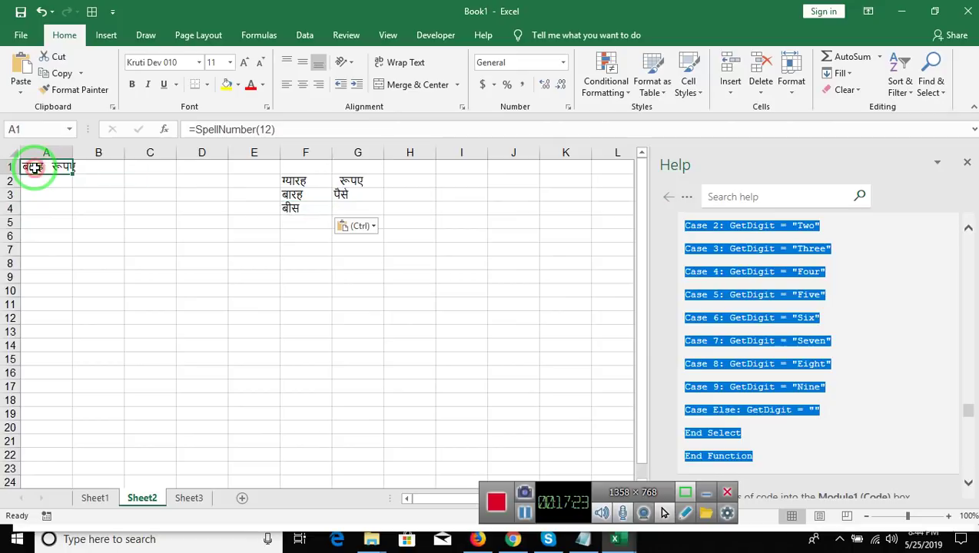
double_click(266, 129)
text(20)
key(Return)
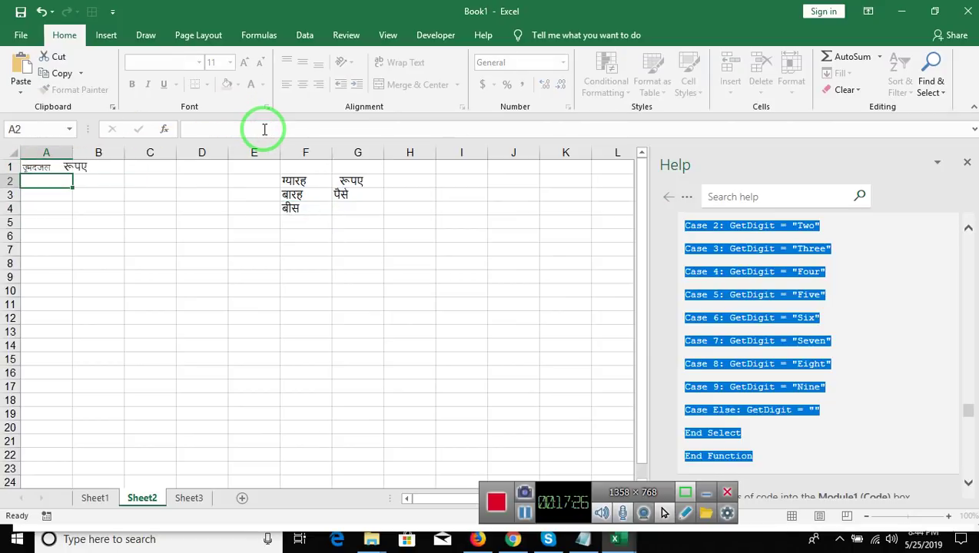
key(Up)
- Try =SpellNumber(21) in A1 and check its result
click(264, 129)
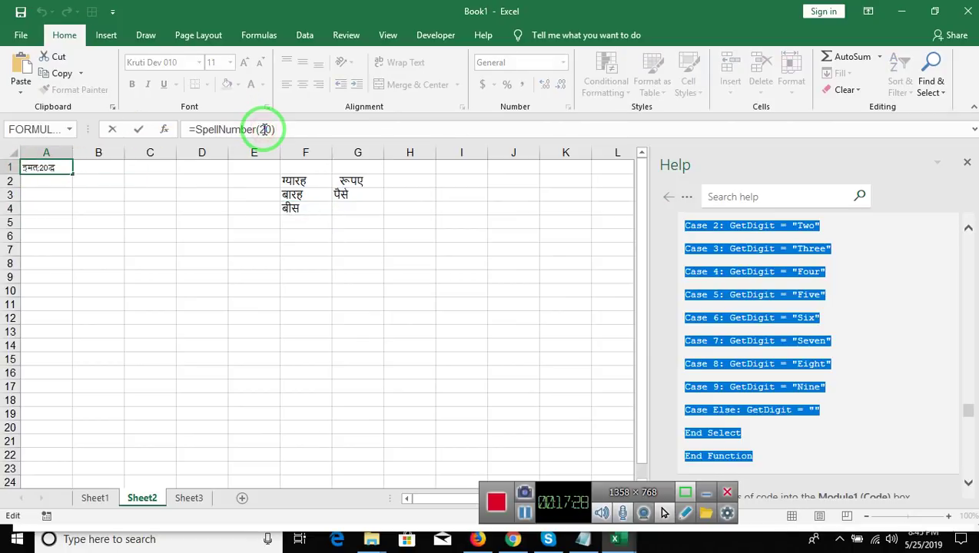
double_click(264, 129)
text(1)
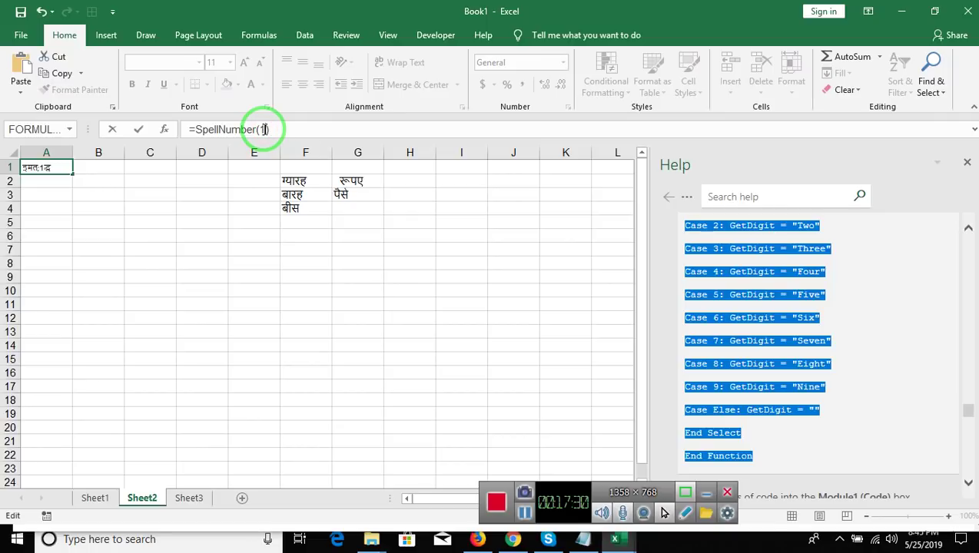
key(BackSpace)
text(21)
key(Return)
key(Up)
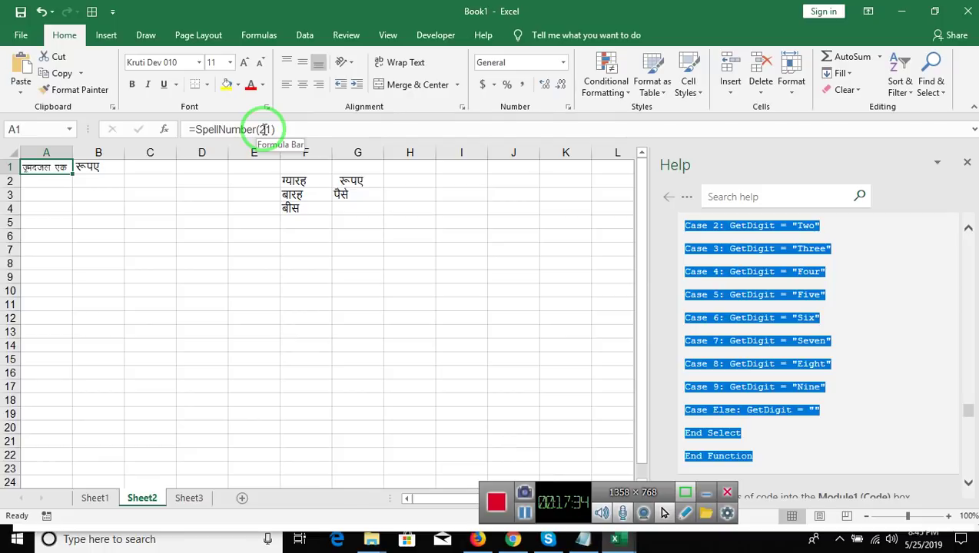
key(Return)
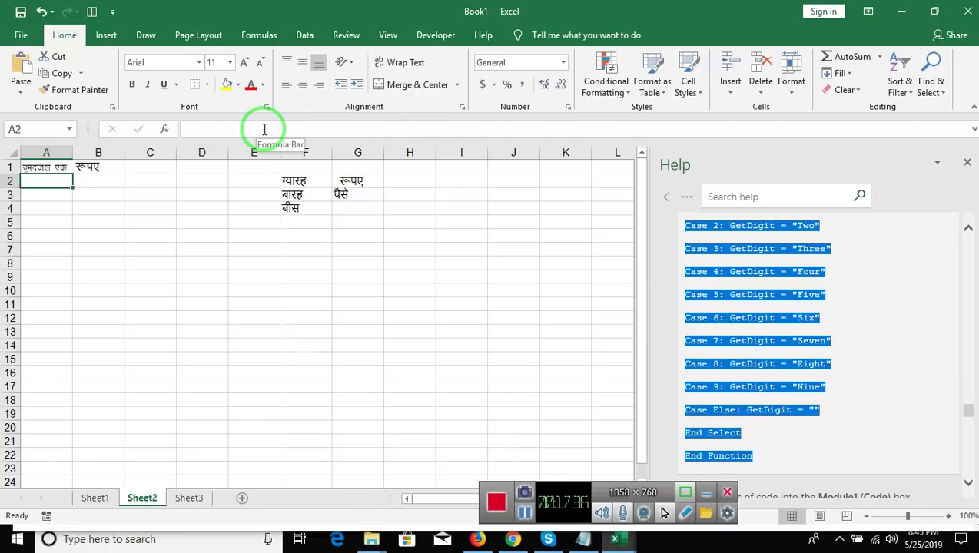
key(Up)
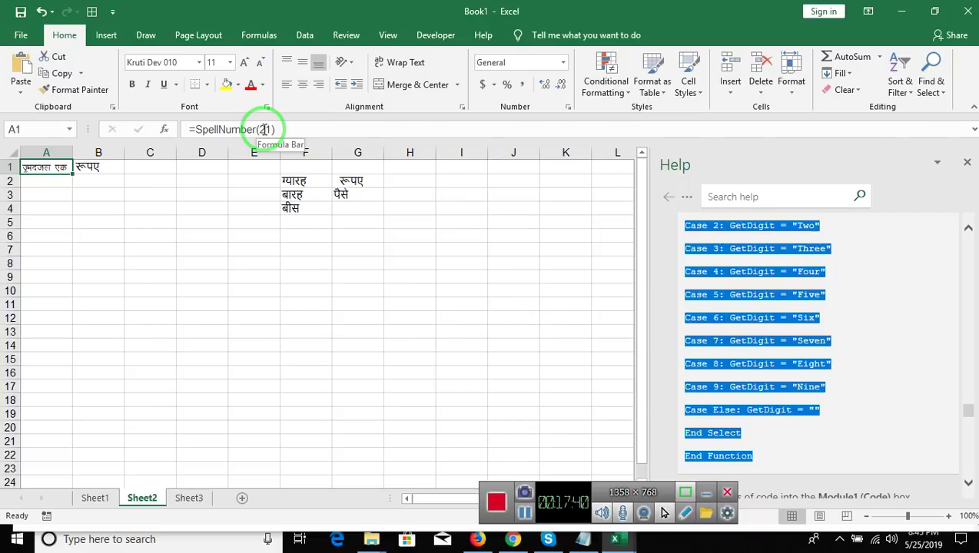
- Set A1's SpellNumber argument back to 20
key(BackSpace)
text(0)
key(Return)
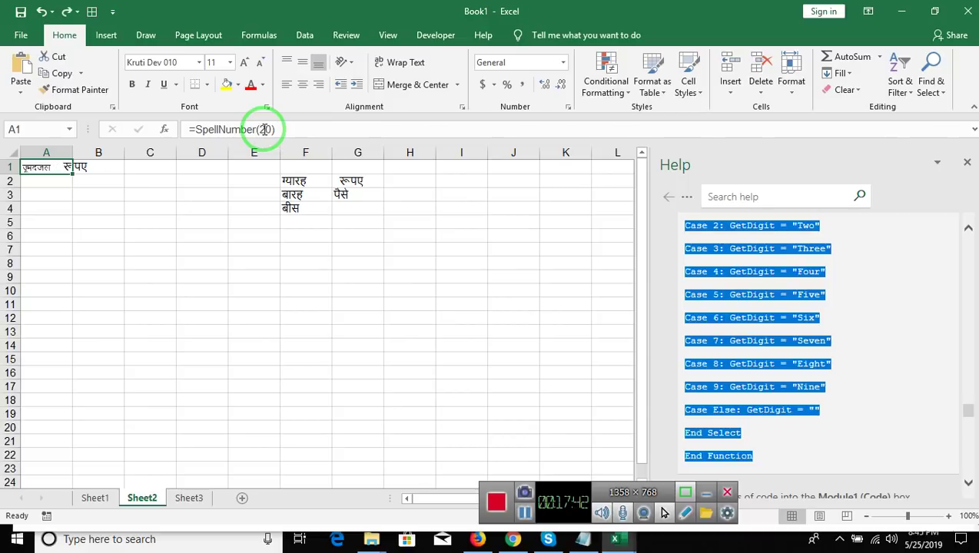
key(alt+Tab)
key(alt+Tab)
- Review the GetTens cases from Case 10 through the teens in the code
key(Tab)
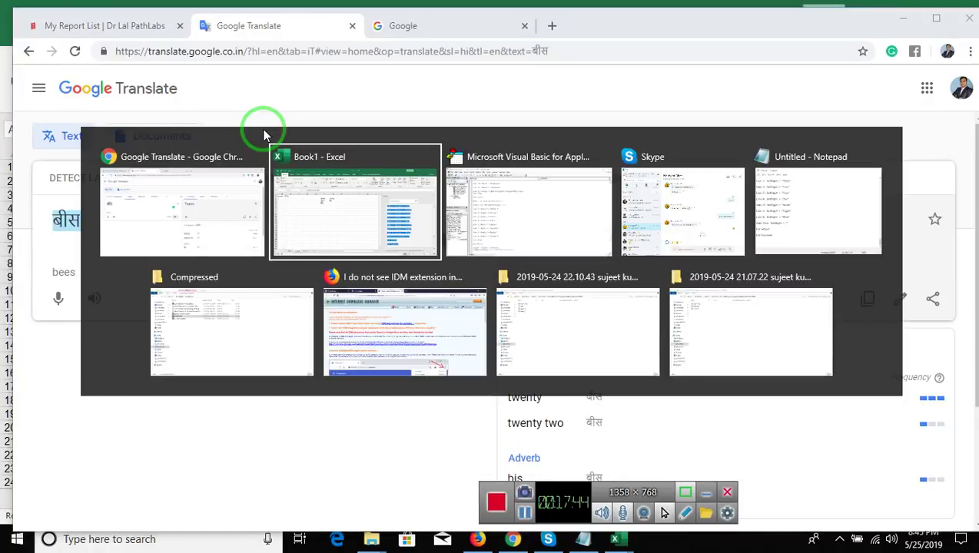
key(Down)
key(Down)
key(Down)
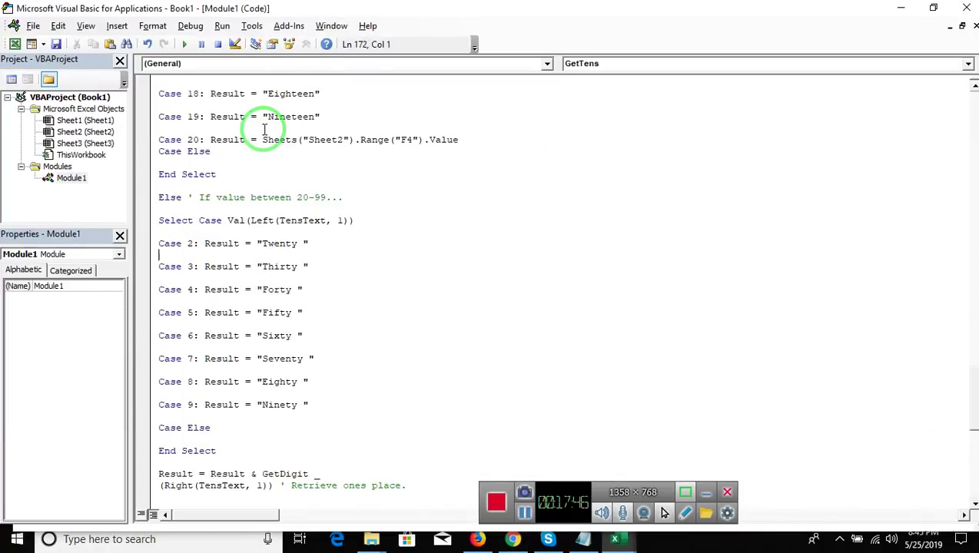
key(Down)
key(Up)
key(Up)
key(Up)
key(Up)
key(Up)
key(Down)
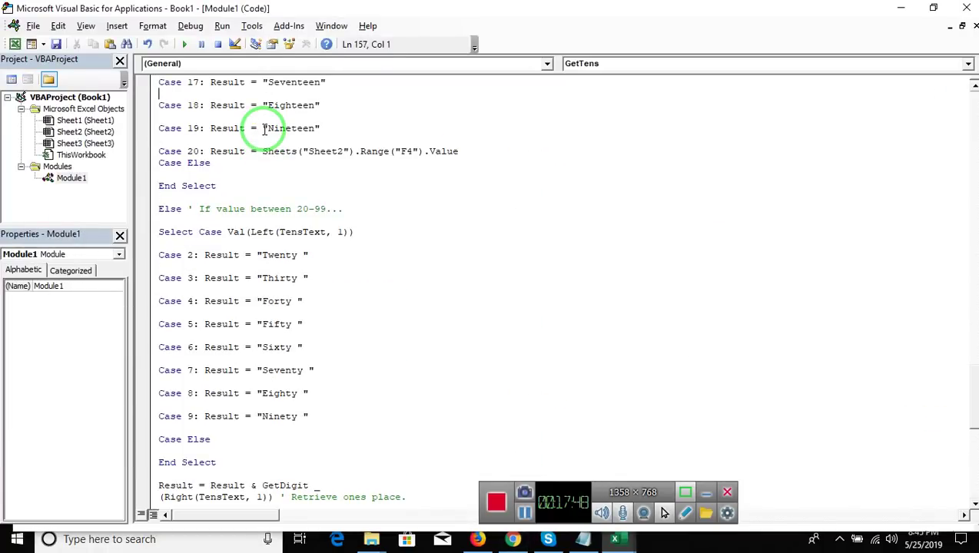
key(Down)
key(Down)
key(Down)
key(Up)
key(Up)
key(Up)
key(Up)
key(Up)
key(Up)
key(Up)
key(Up)
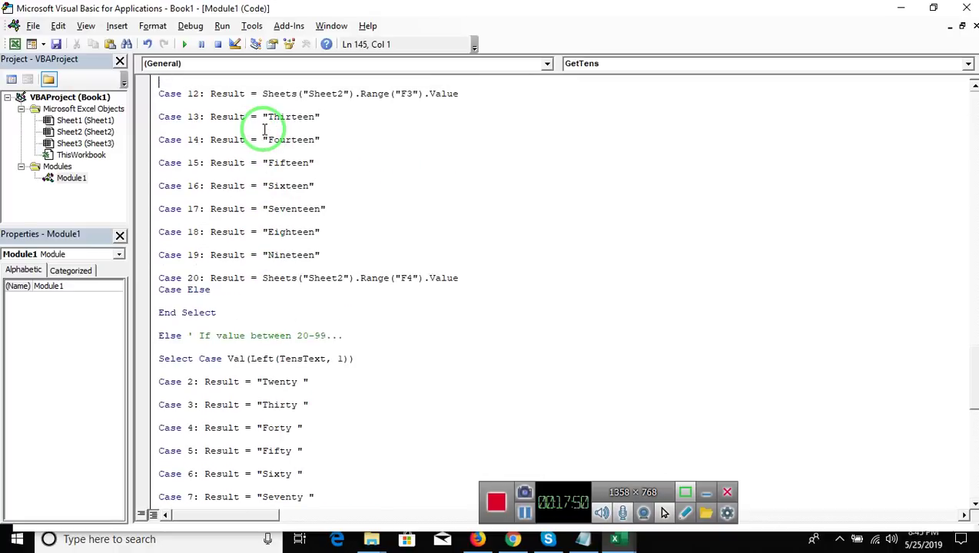
key(Up)
key(Up)
key(Up)
key(Up)
key(Up)
key(Up)
key(Up)
key(Up)
key(Up)
key(Up)
key(Up)
key(Up)
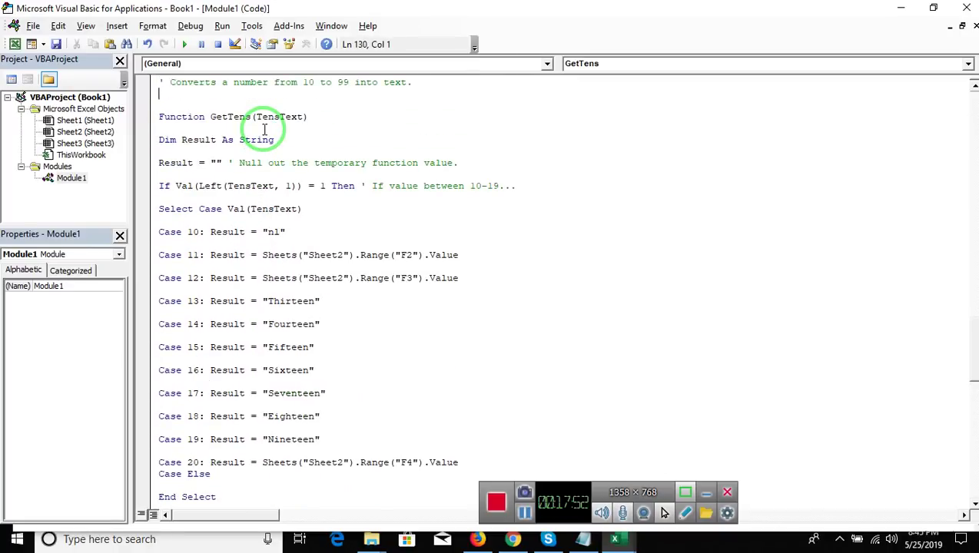
key(Down)
key(Down)
key(Down)
key(Down)
key(Down)
key(Down)
key(Down)
key(Up)
key(Down)
key(Down)
key(Down)
- Scroll up through GetHundreds to SpellNumber's place-name and decimal-handling lines
key(Up)
key(Up)
key(Up)
key(Up)
key(Up)
key(Up)
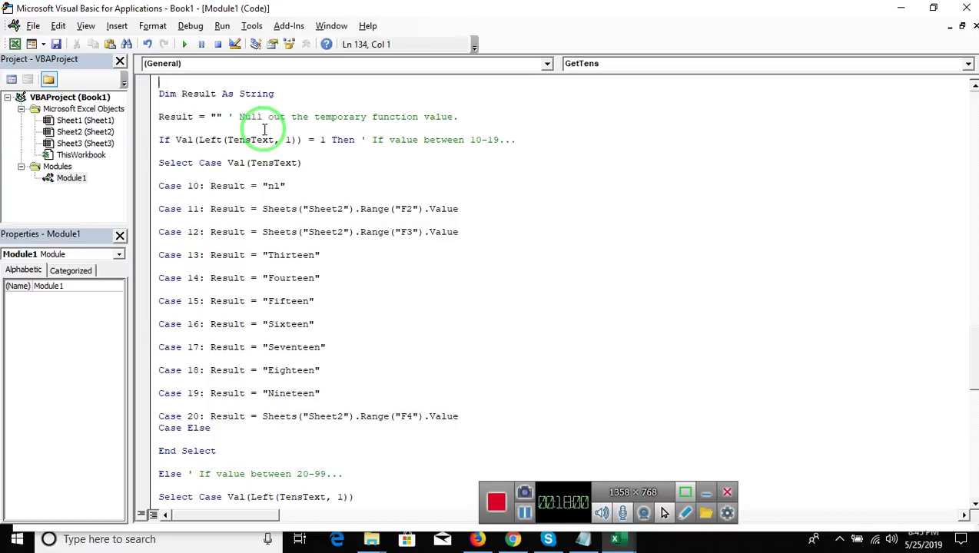
key(Up)
key(Up)
key(Up)
key(Up)
key(Up)
key(Up)
key(Up)
key(Up)
key(Up)
key(Up)
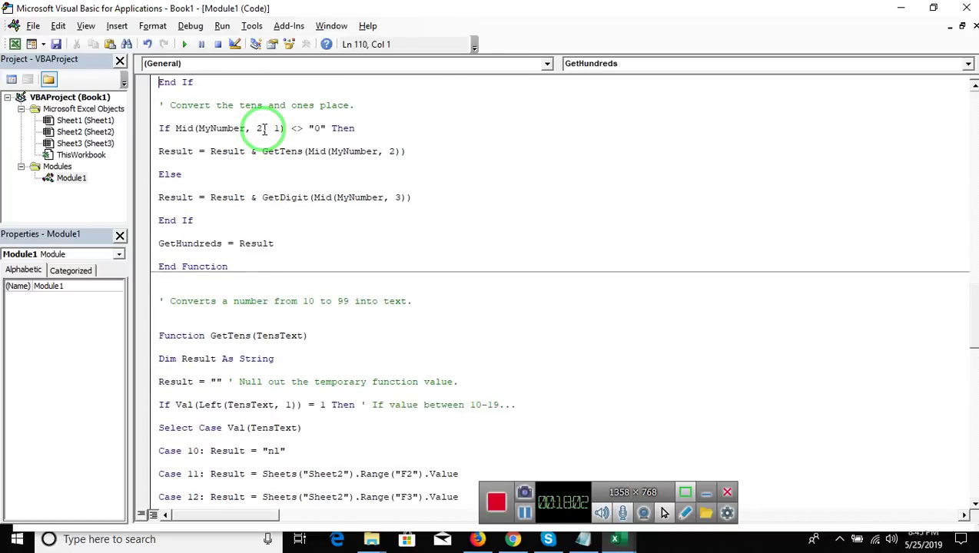
key(Up)
key(Up)
key(Up)
key(Up)
key(Up)
key(Up)
key(Up)
key(Up)
key(Up)
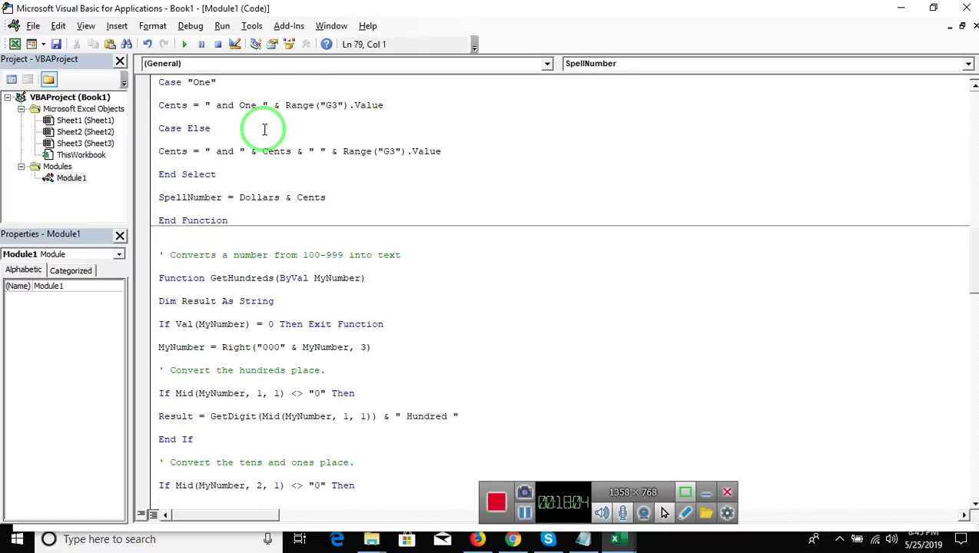
key(Up)
key(Up)
key(Up)
key(Up)
key(Up)
key(Up)
key(Up)
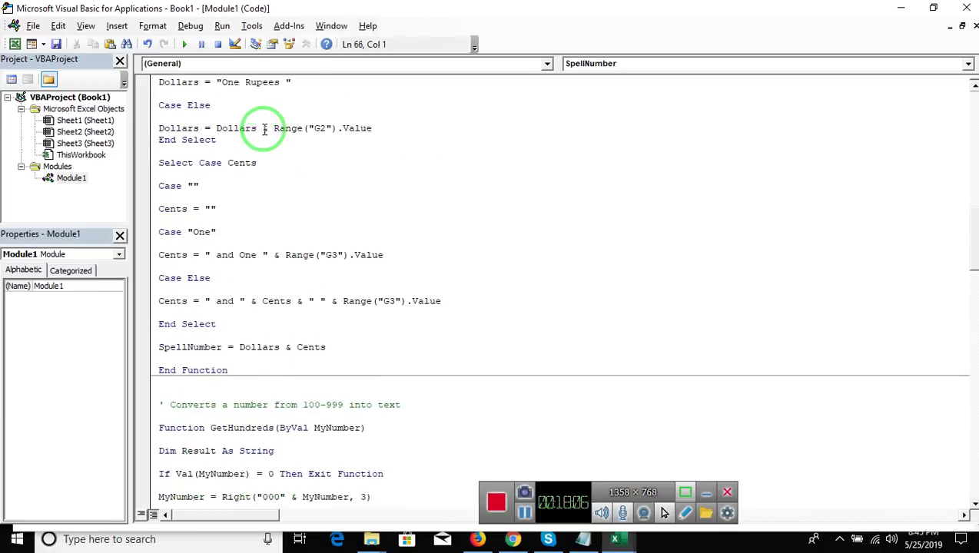
key(Up)
key(Up)
key(Up)
key(Up)
key(Up)
key(Up)
key(Up)
key(Up)
key(Up)
key(Up)
key(Up)
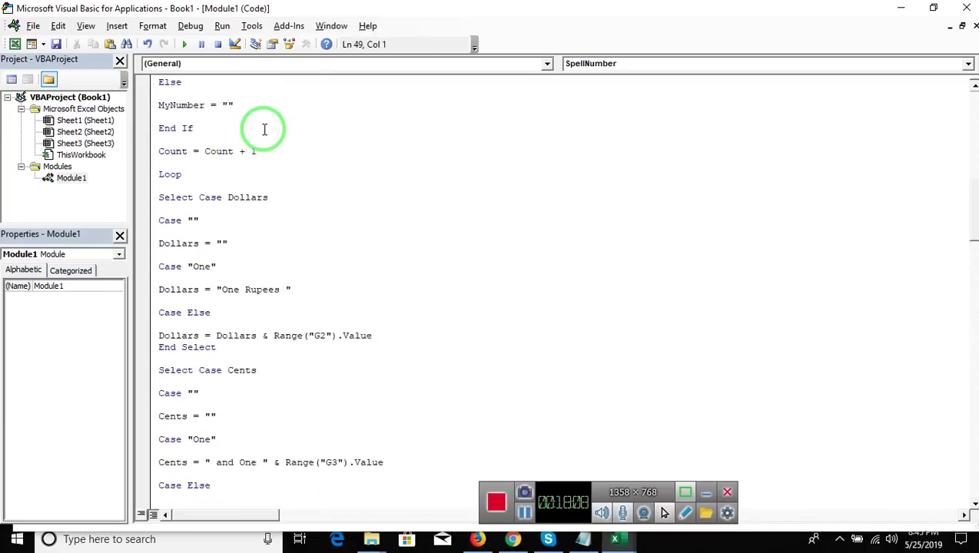
key(Up)
key(Up)
key(Up)
key(Up)
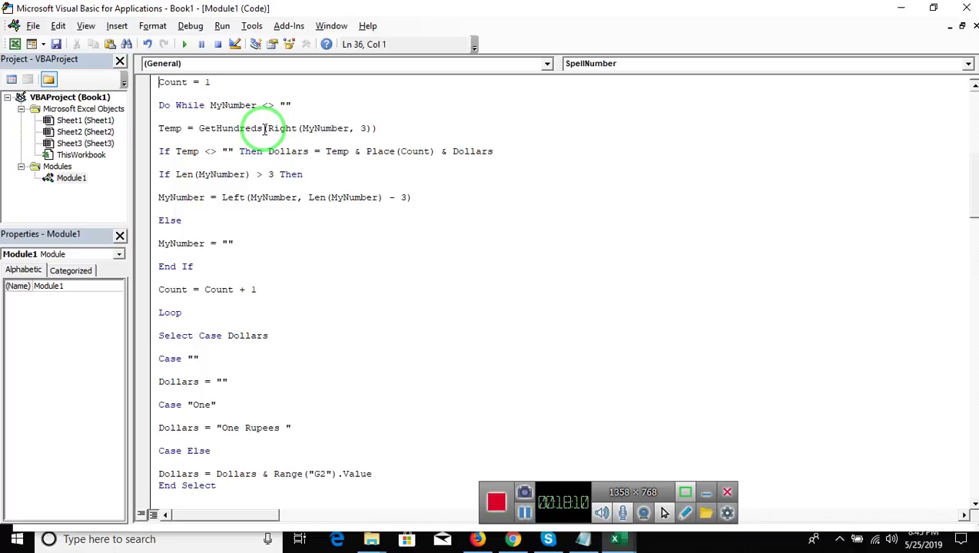
key(Up)
key(Up)
key(Up)
key(Up)
key(Up)
key(Up)
key(Up)
key(Up)
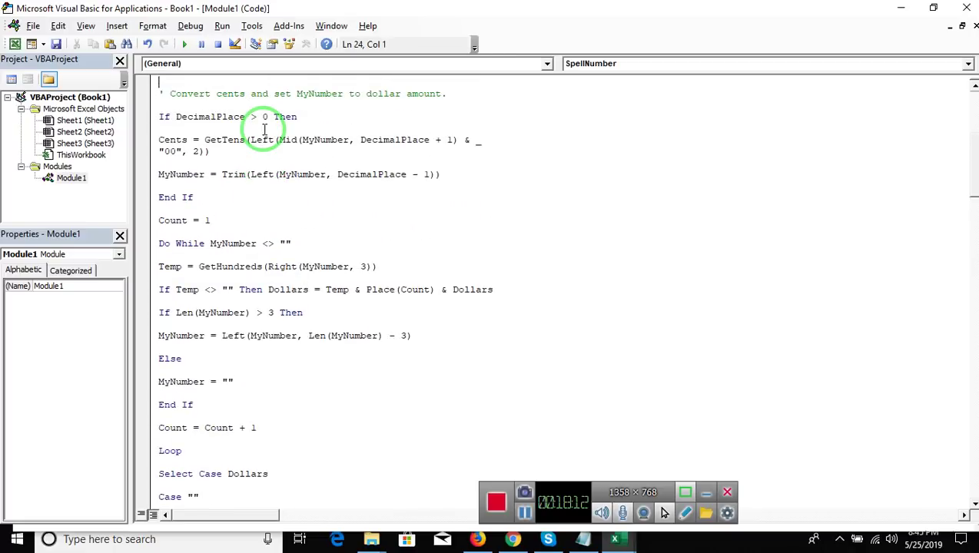
key(Up)
key(Up)
key(Up)
key(Up)
key(Up)
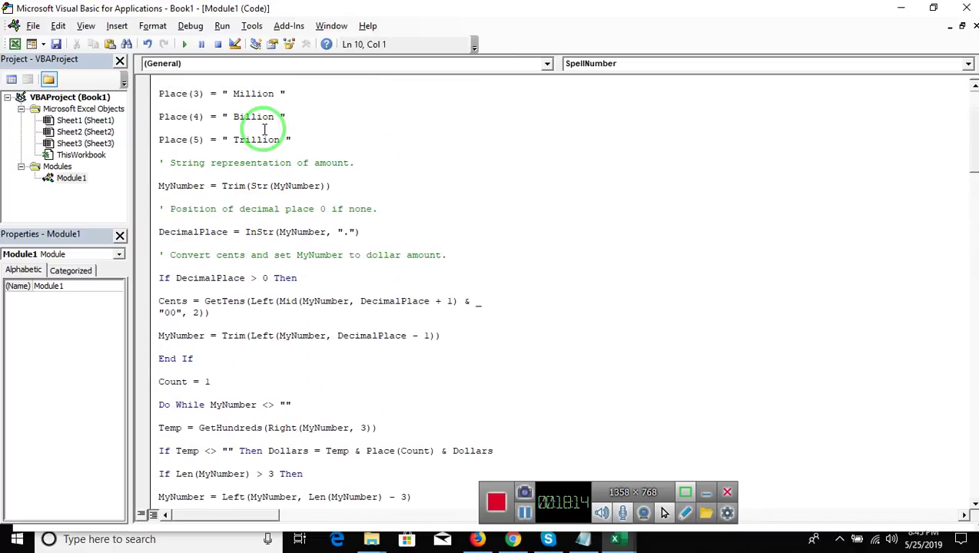
key(Up)
key(Up)
key(Up)
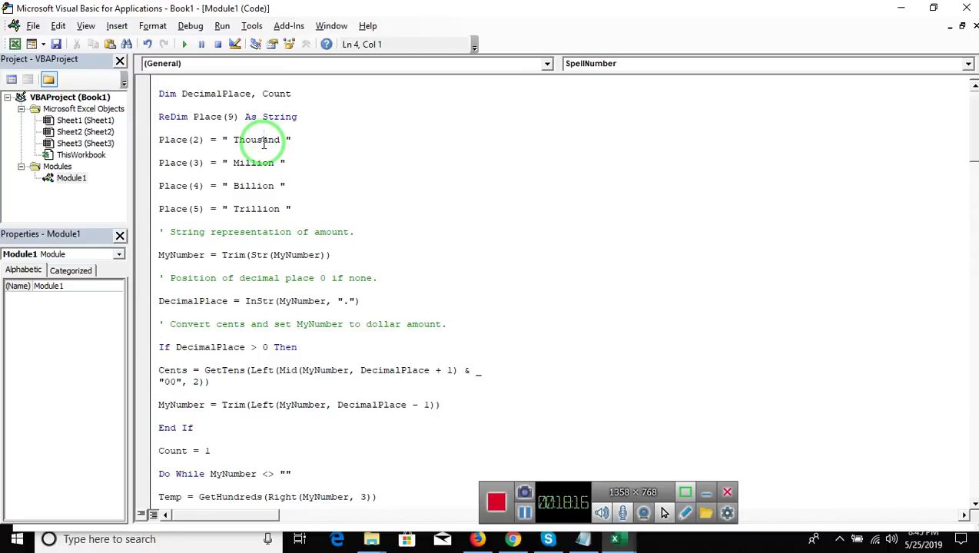
- Highlight the Thousand, Million and Billion place words in SpellNumber
double_click(263, 146)
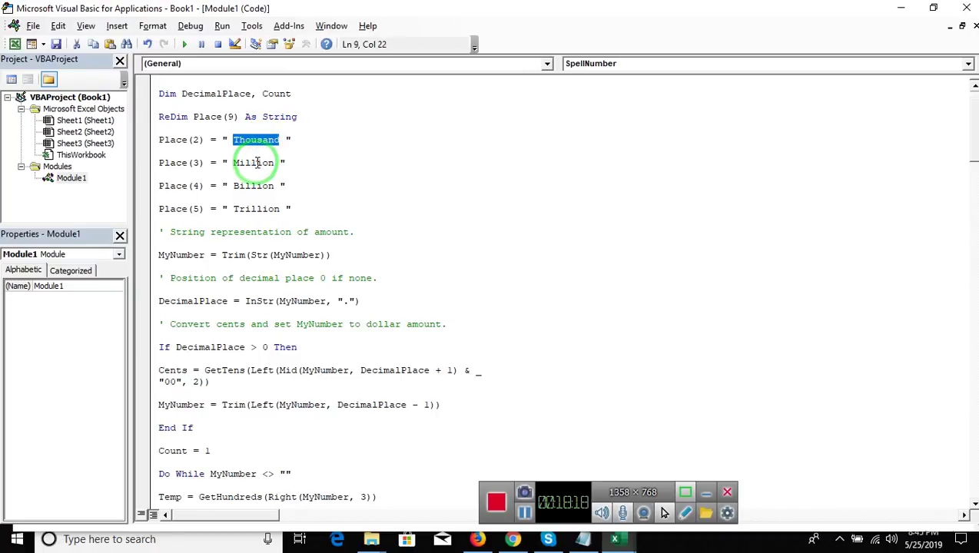
double_click(257, 167)
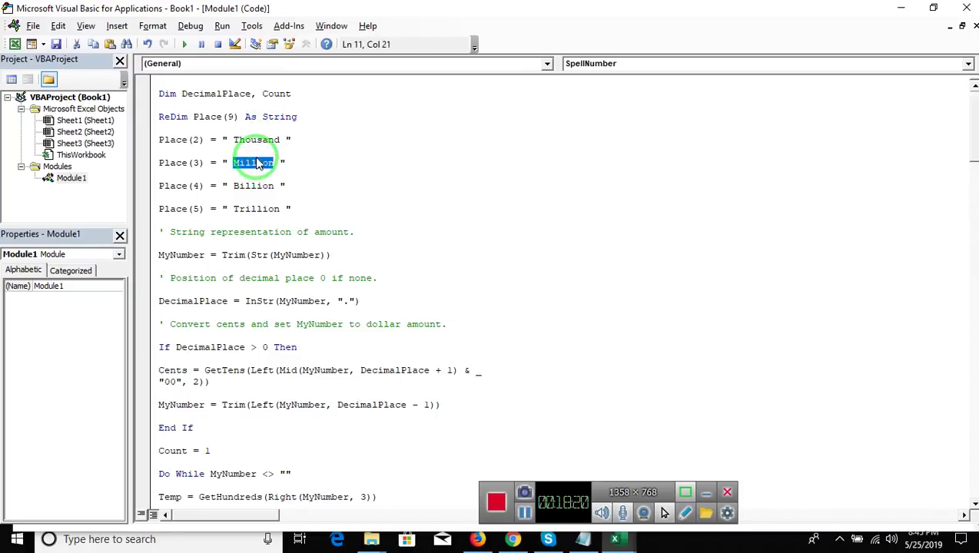
double_click(262, 184)
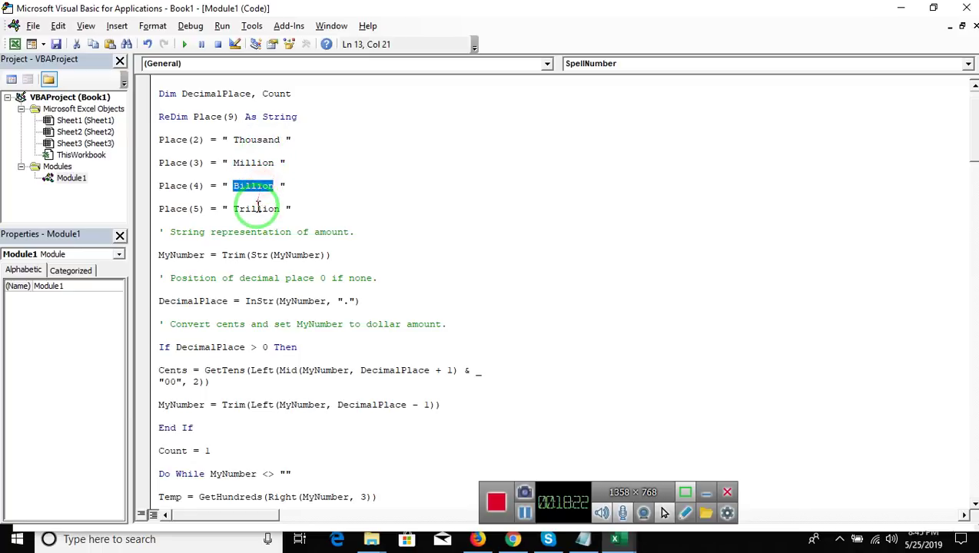
click(253, 212)
- Step through SpellNumber's loop to the Dollars and Cents cases, then show the desktop
key(Up)
key(Up)
key(Up)
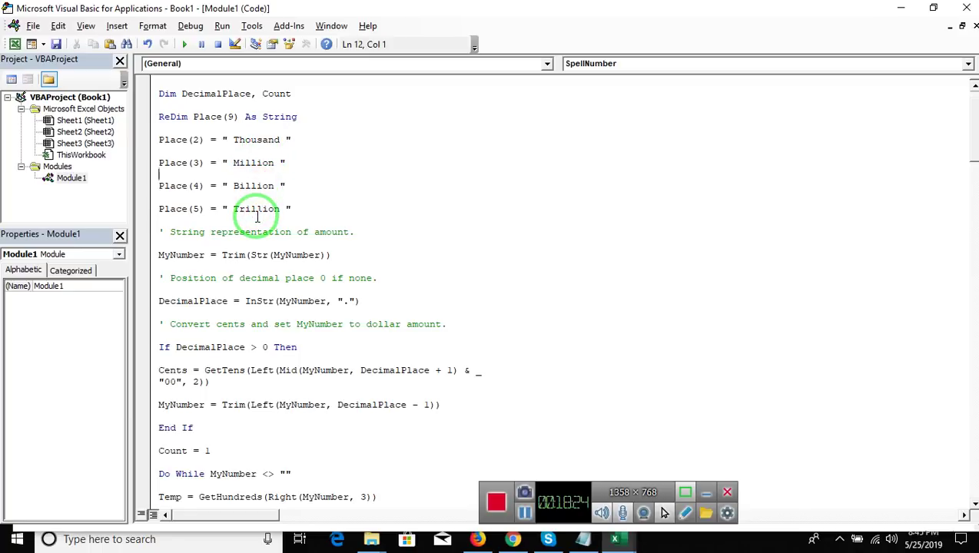
key(Up)
key(Up)
key(Up)
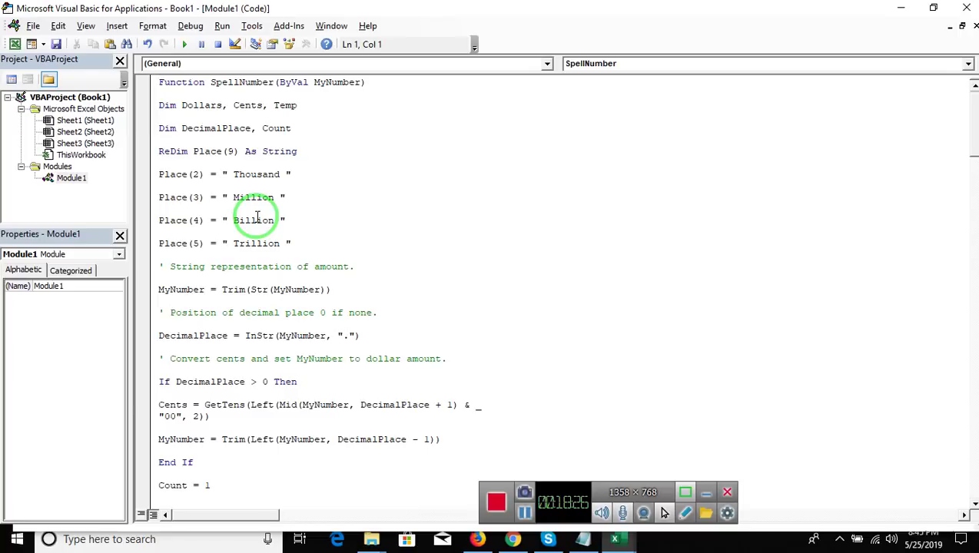
key(Down)
key(Down)
key(Down)
key(Down)
key(Down)
key(Down)
key(Down)
key(Down)
key(Down)
key(Down)
key(Down)
key(Down)
key(Down)
key(Down)
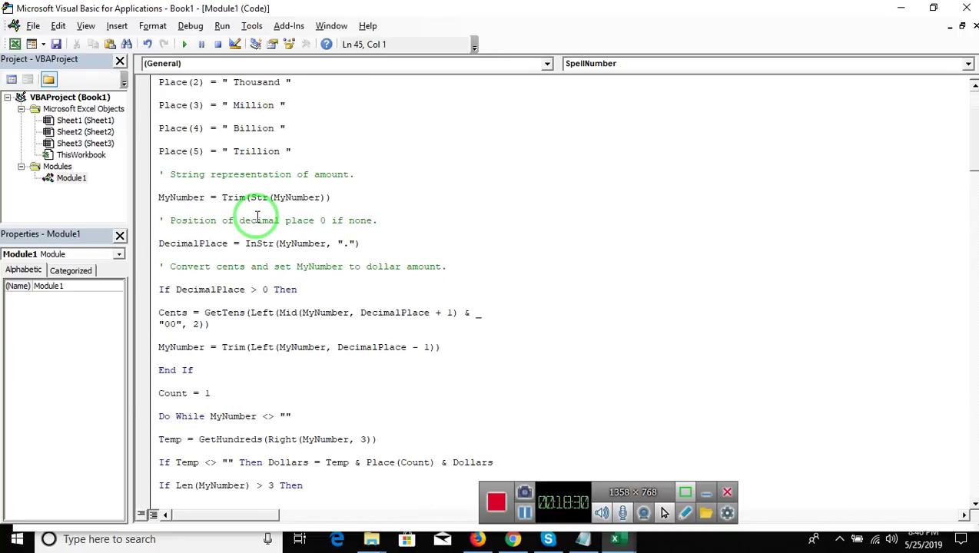
key(Down)
key(Down)
key(Down)
key(Down)
key(Down)
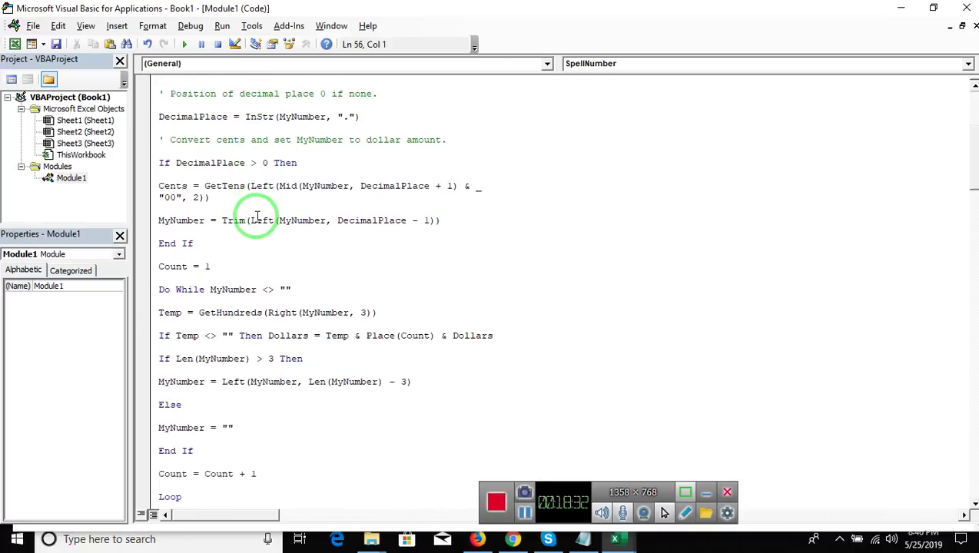
key(Down)
key(Down)
key(Down)
key(Down)
key(Down)
key(Down)
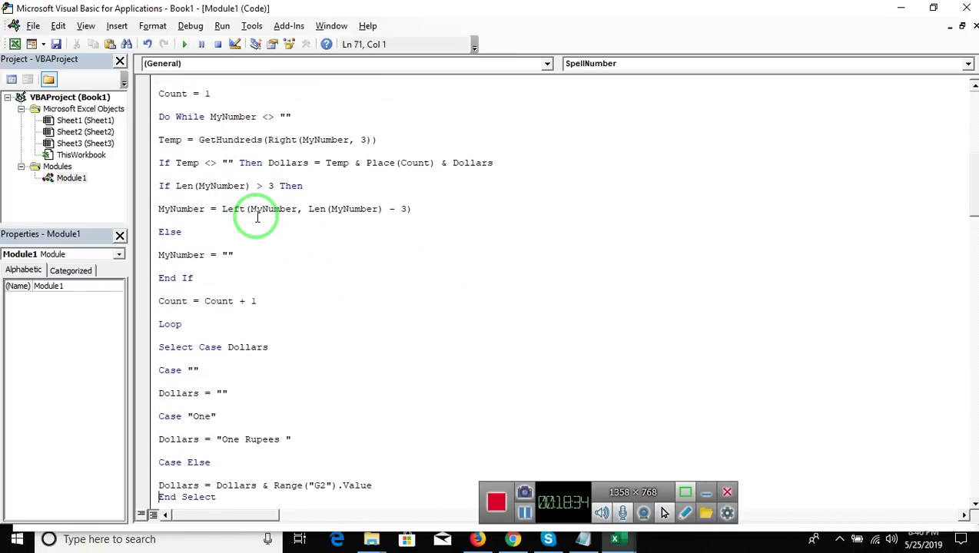
key(Down)
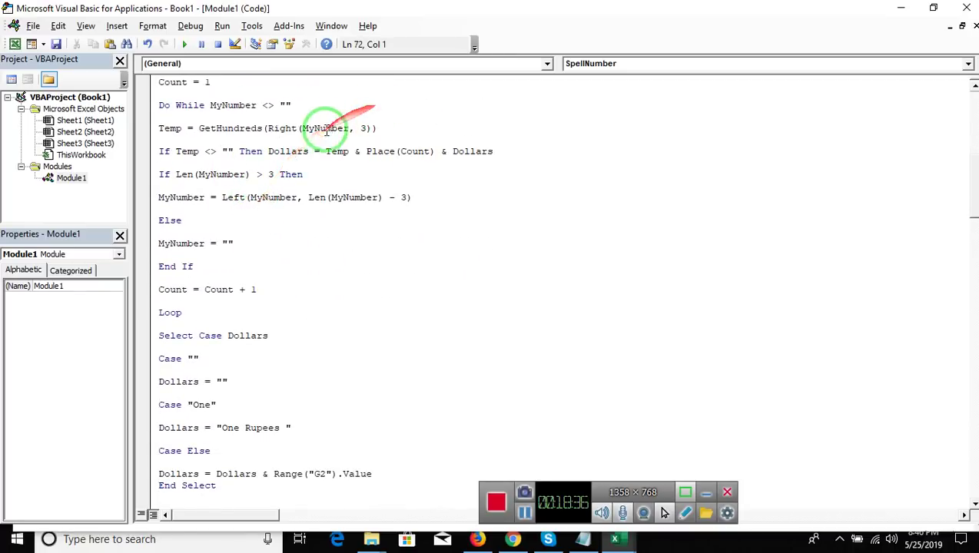
key(Down)
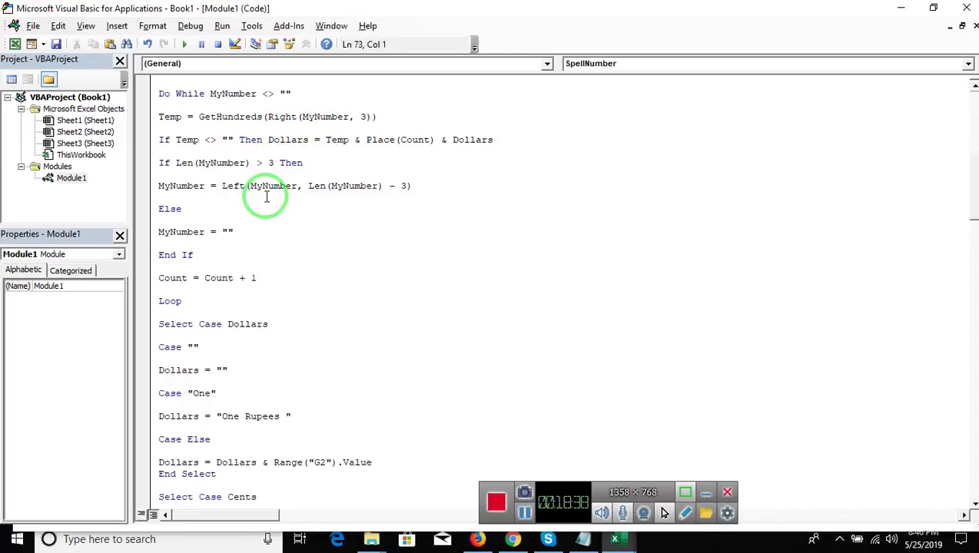
key(Down)
key(Down)
key(Down)
key(Down)
key(Down)
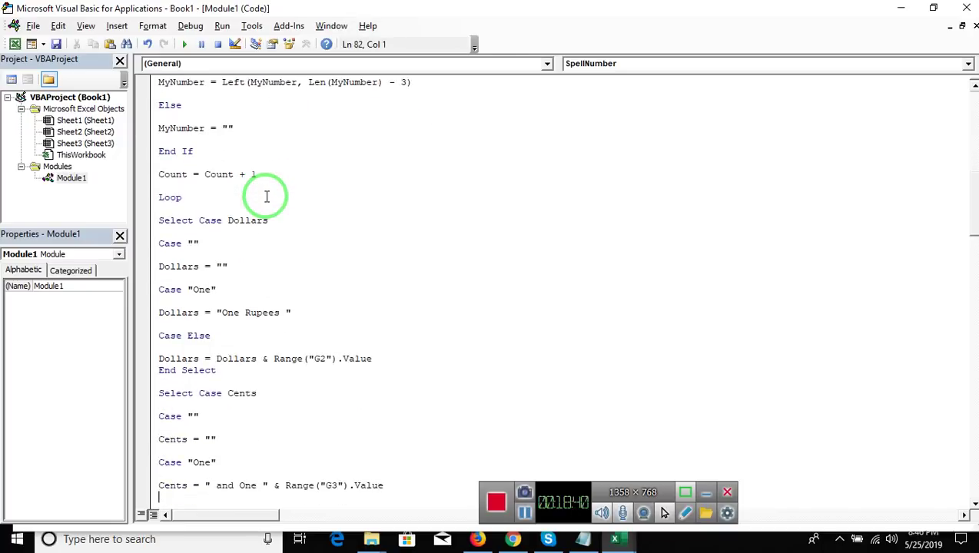
key(Down)
key(Down)
key(Down)
key(Down)
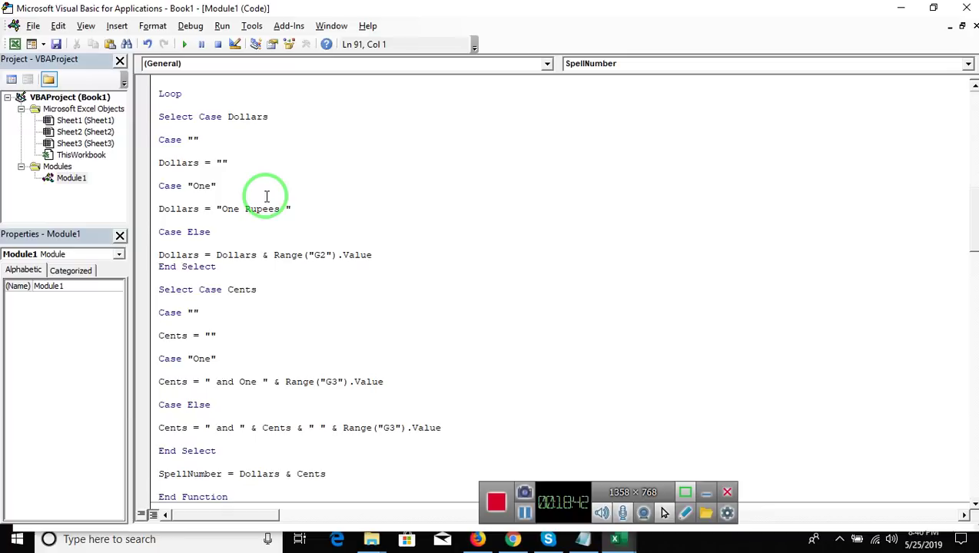
key(super+d)
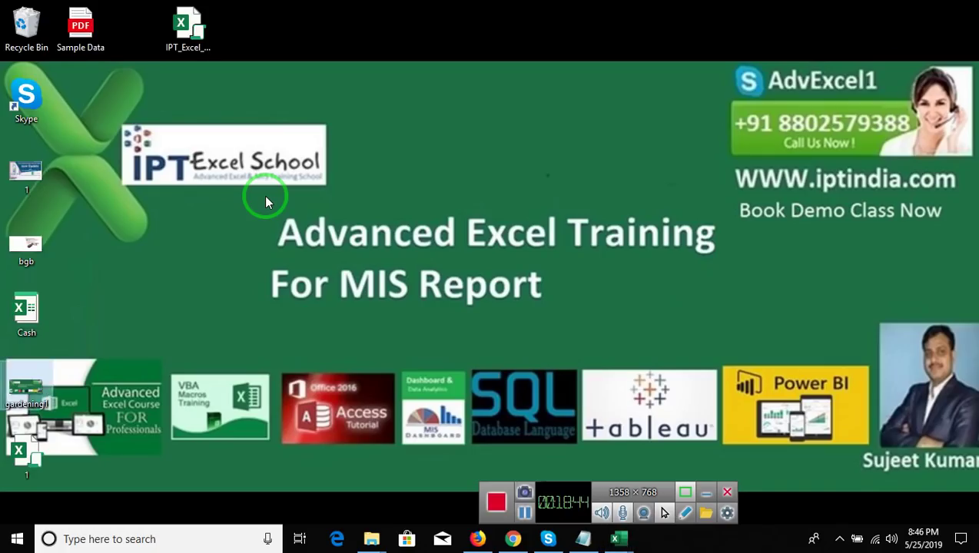